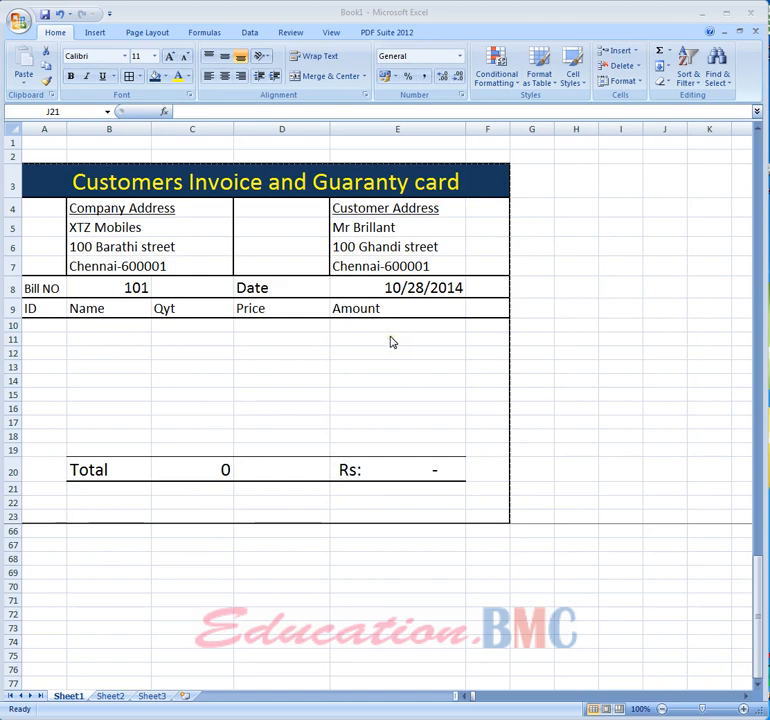
- Inspect the invoice title and the company and customer address cells
click(120, 182)
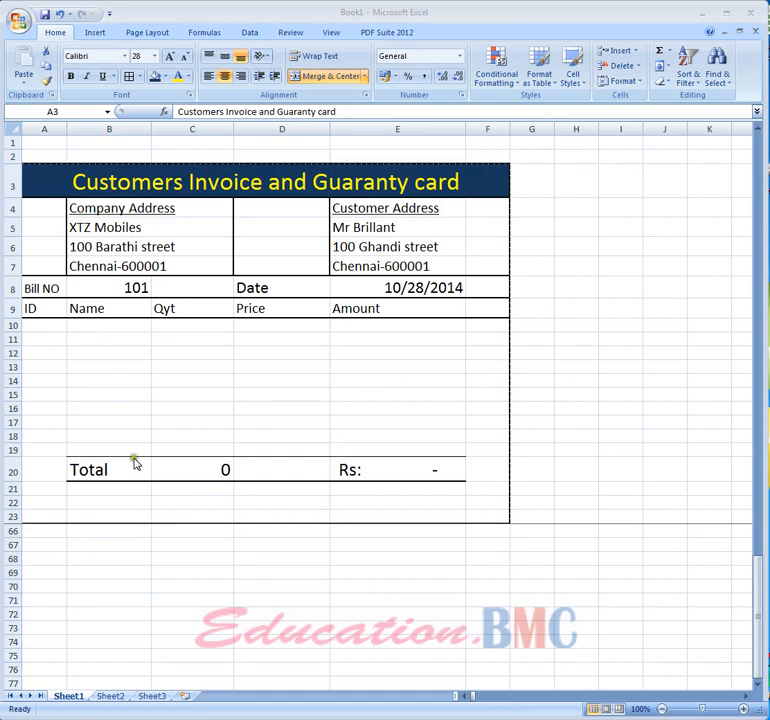
click(108, 227)
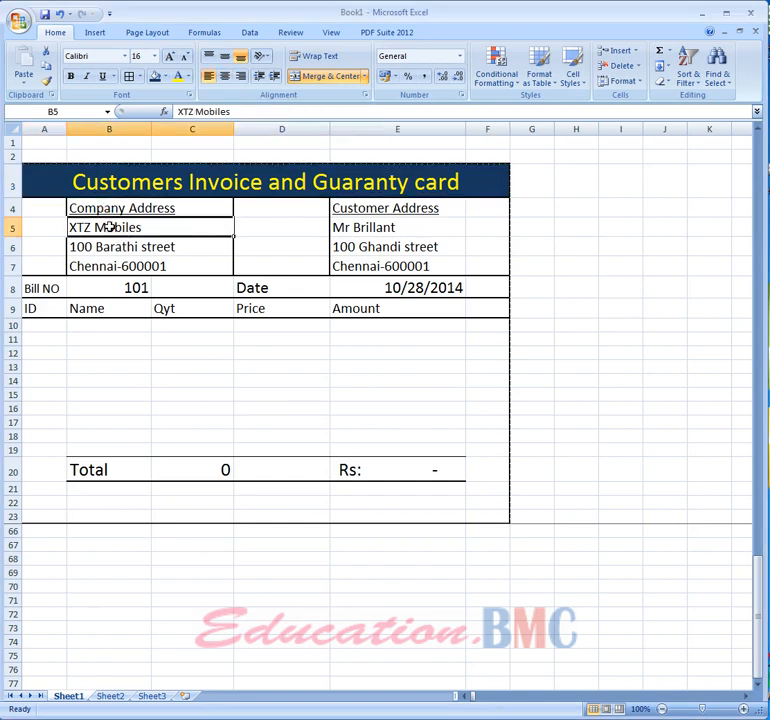
click(114, 252)
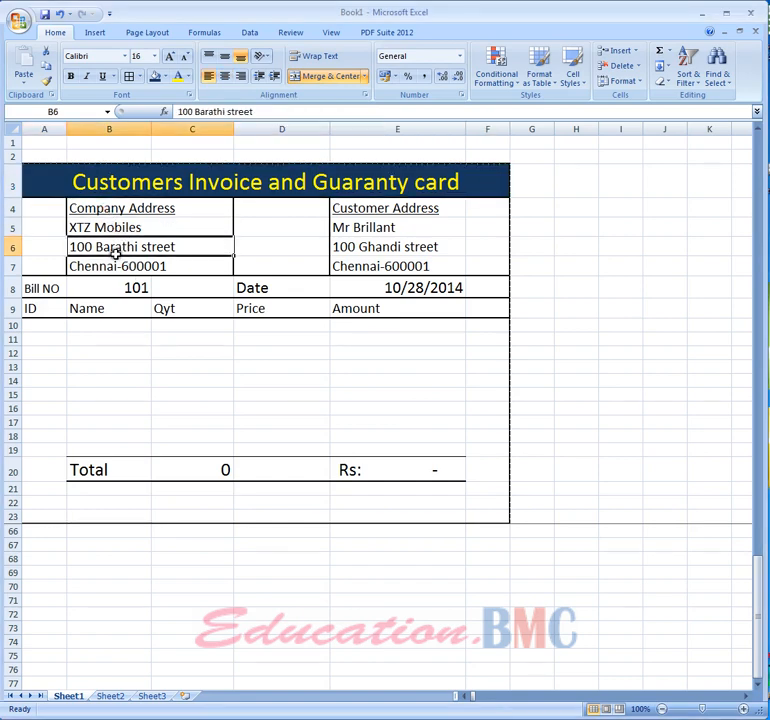
click(114, 267)
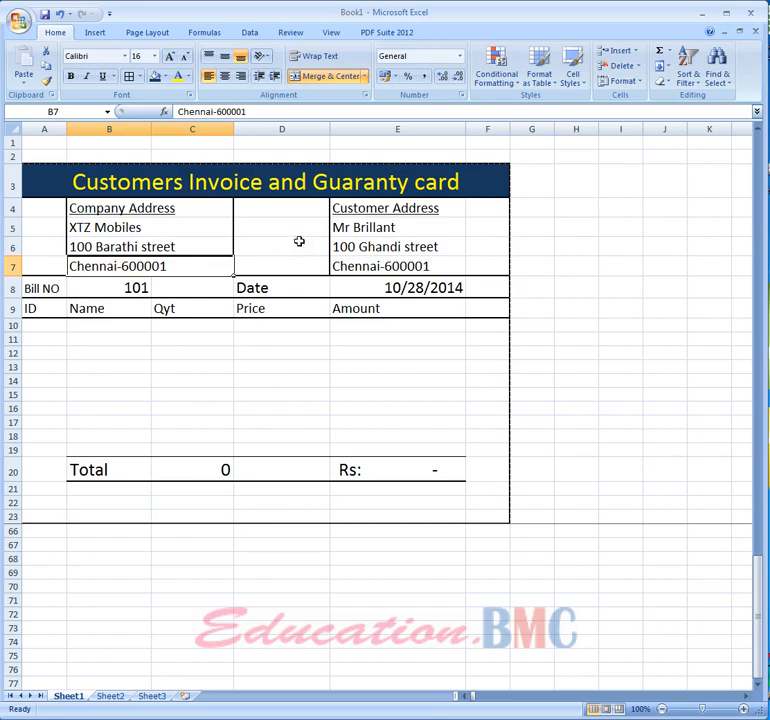
click(381, 210)
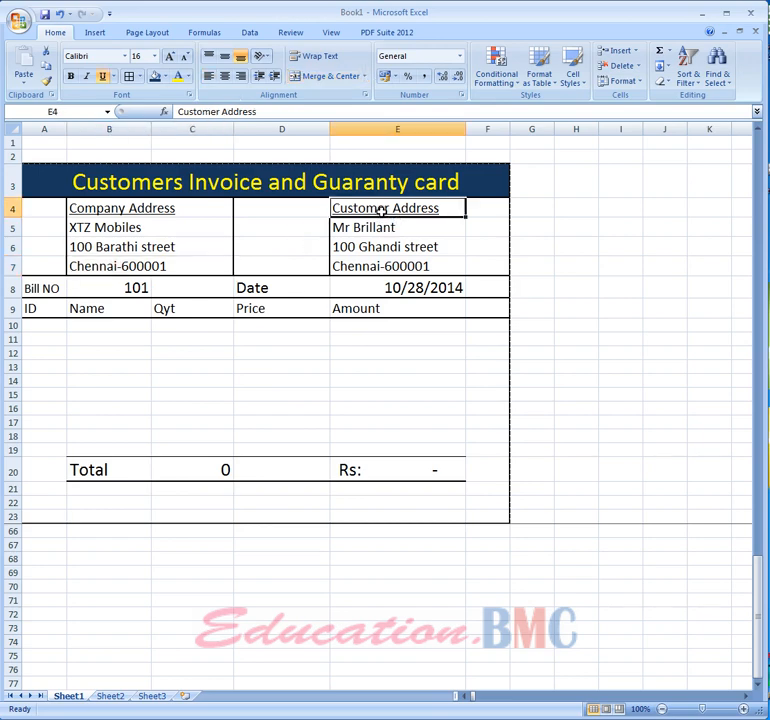
click(376, 229)
click(376, 246)
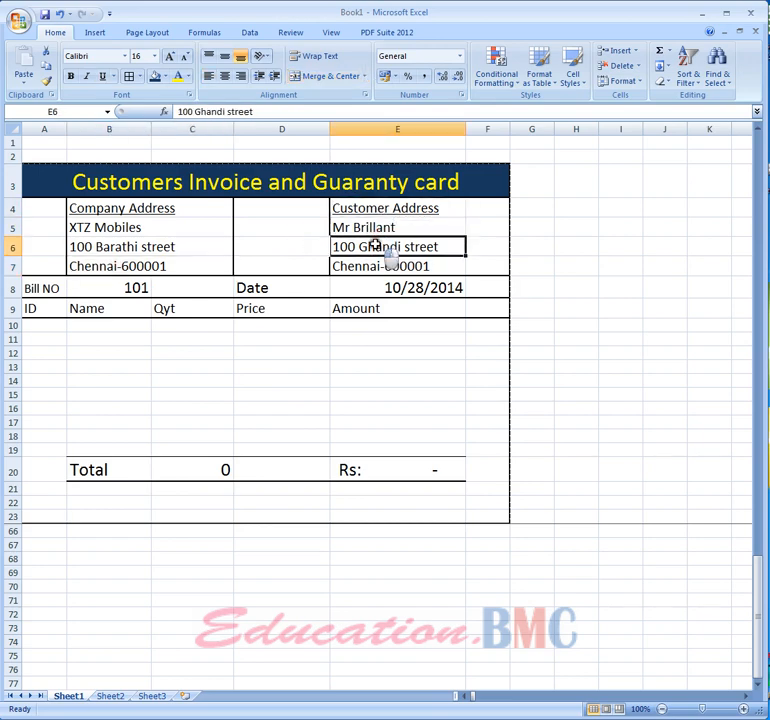
click(371, 266)
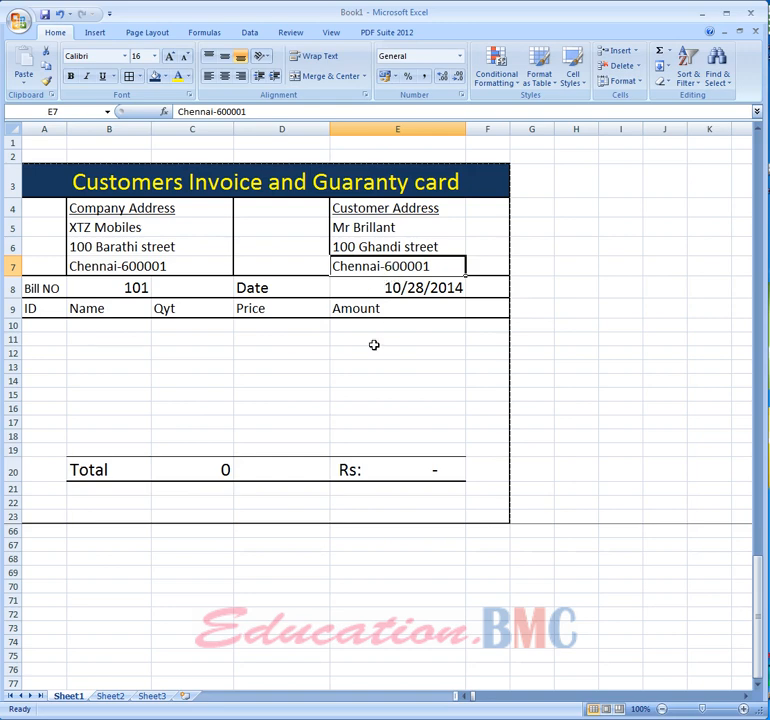
- Inspect the item lookup formula, the bill number and the date cell with its formula
click(328, 366)
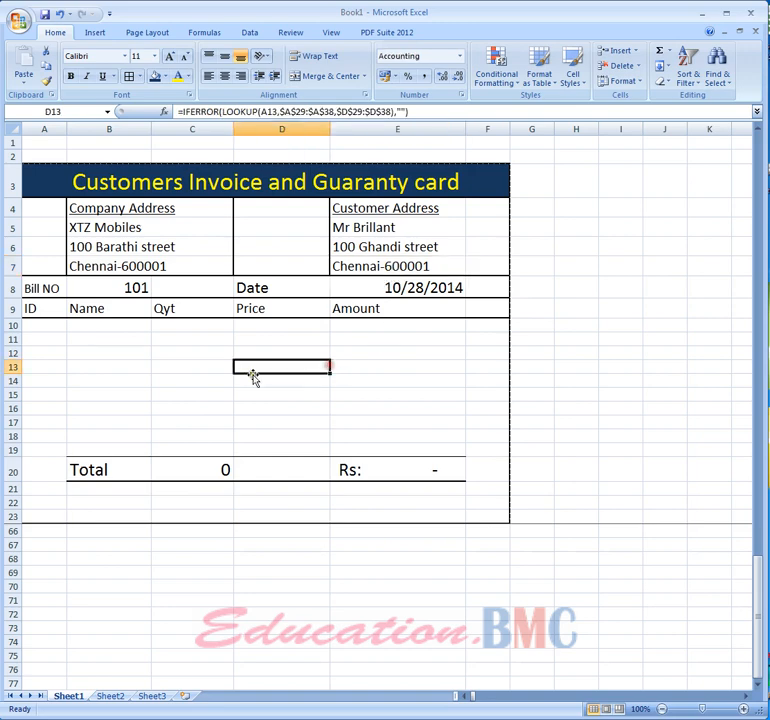
click(47, 291)
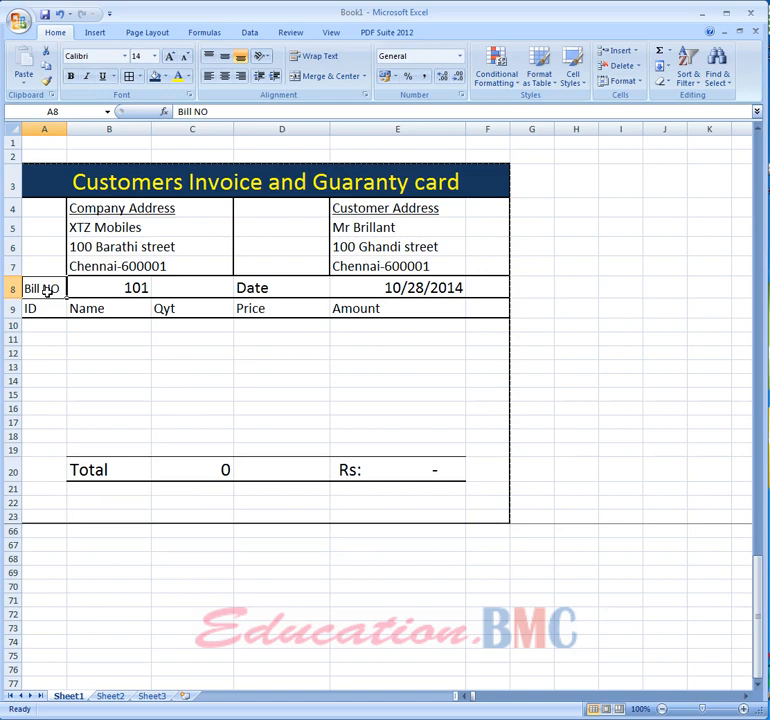
click(121, 290)
click(263, 290)
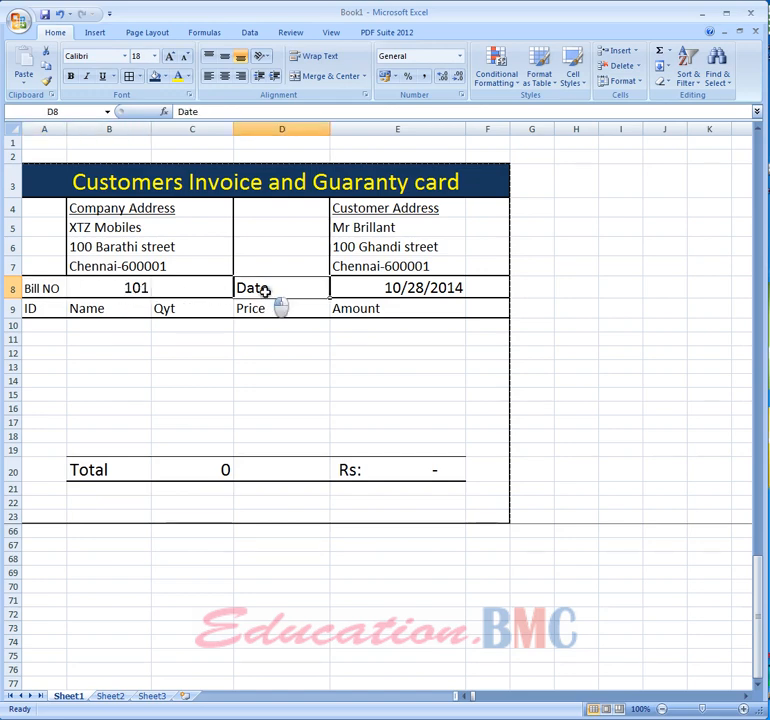
click(397, 289)
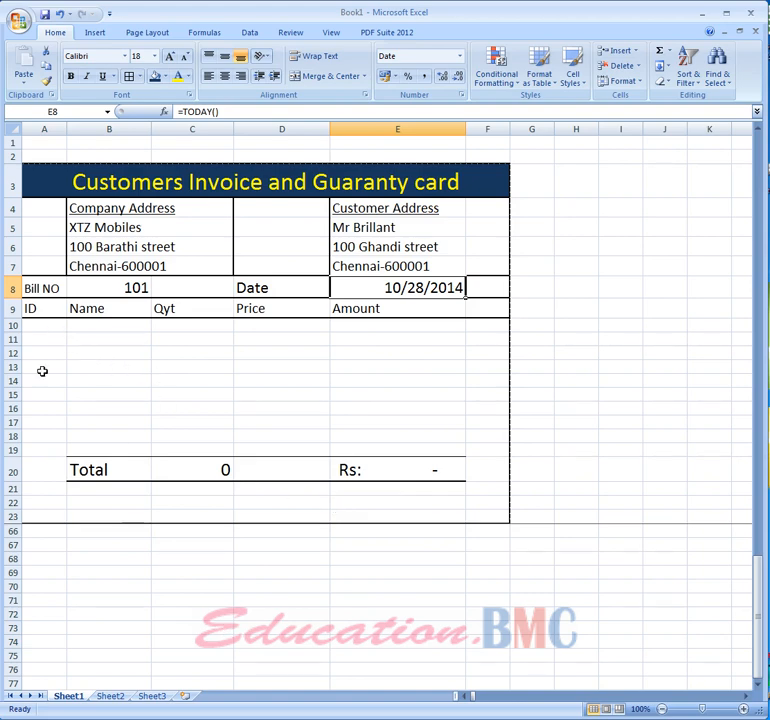
- Enter item ID 1001 in the first row of the invoice's ID column
click(52, 325)
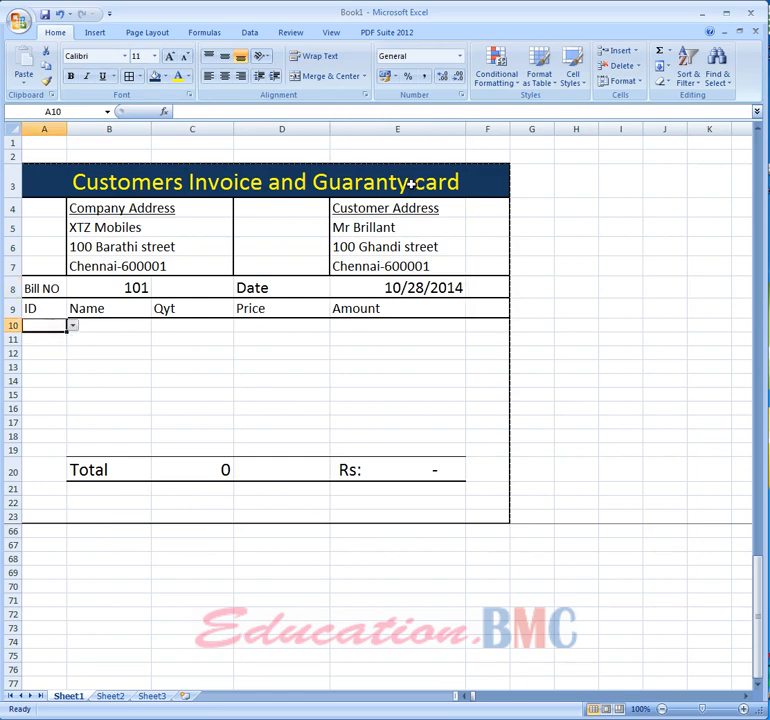
text(1001)
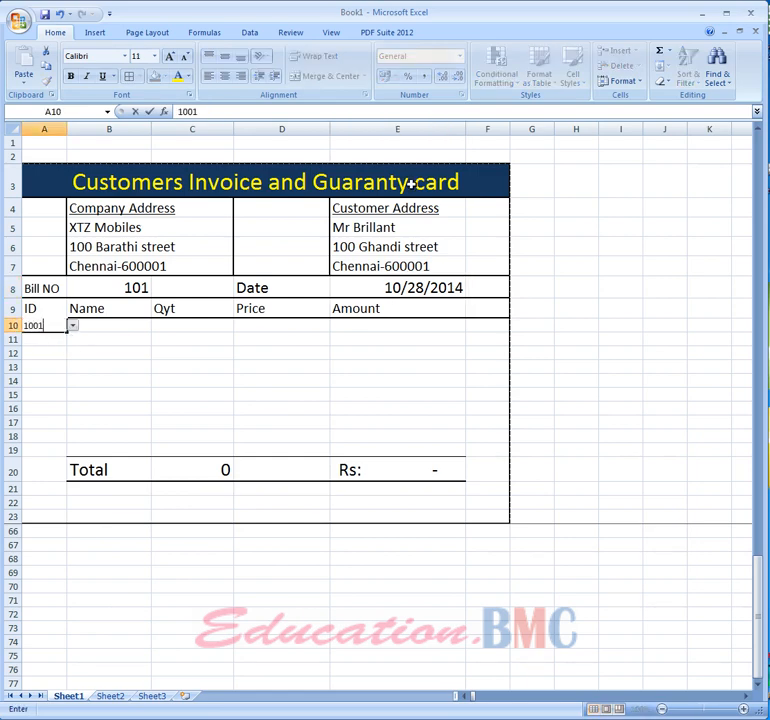
key(Return)
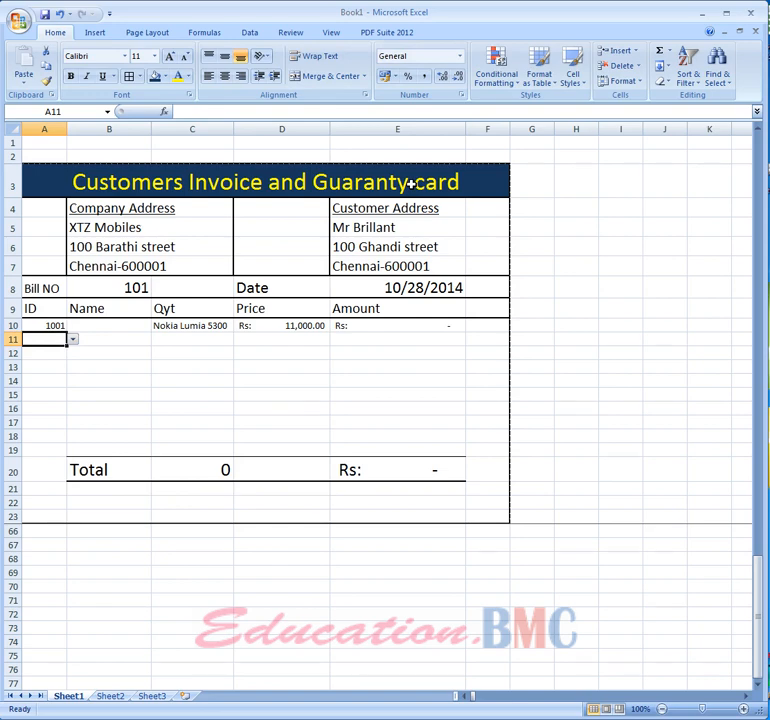
- Set the quantity of the first item to 1
key(Up)
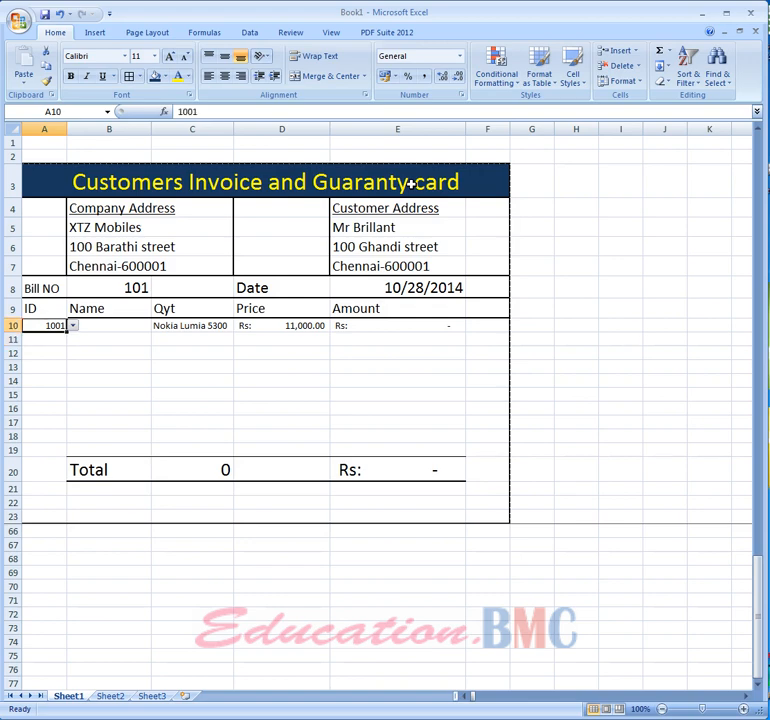
key(Right)
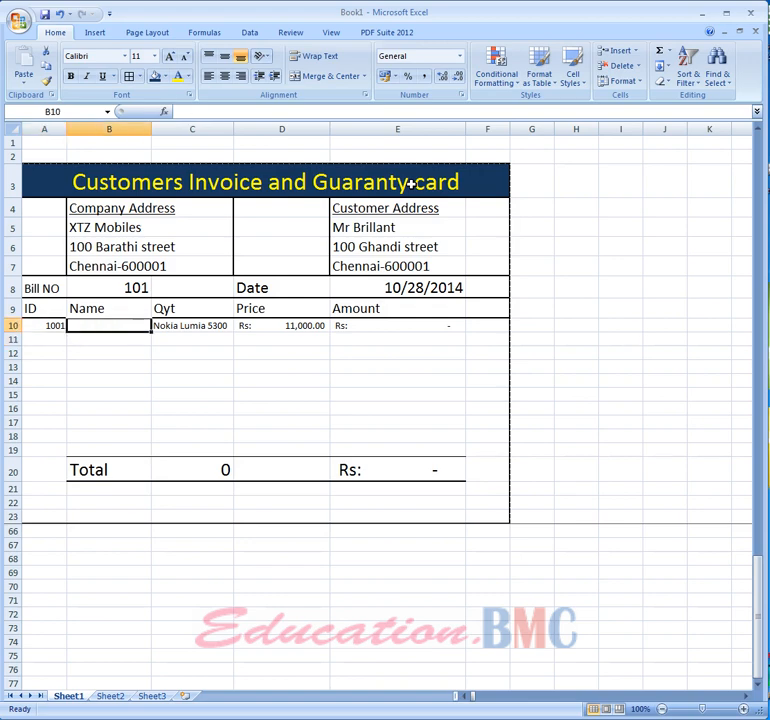
text(1)
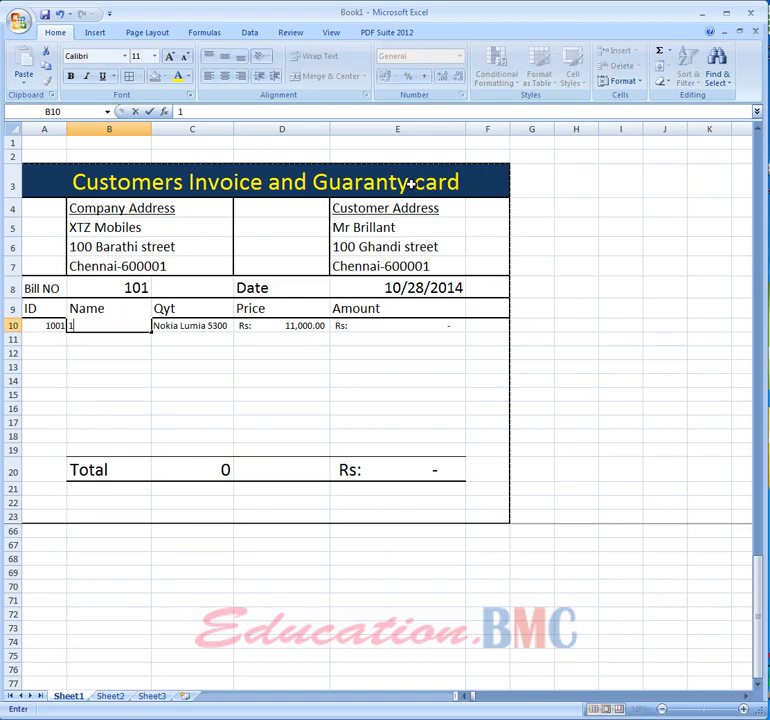
key(Return)
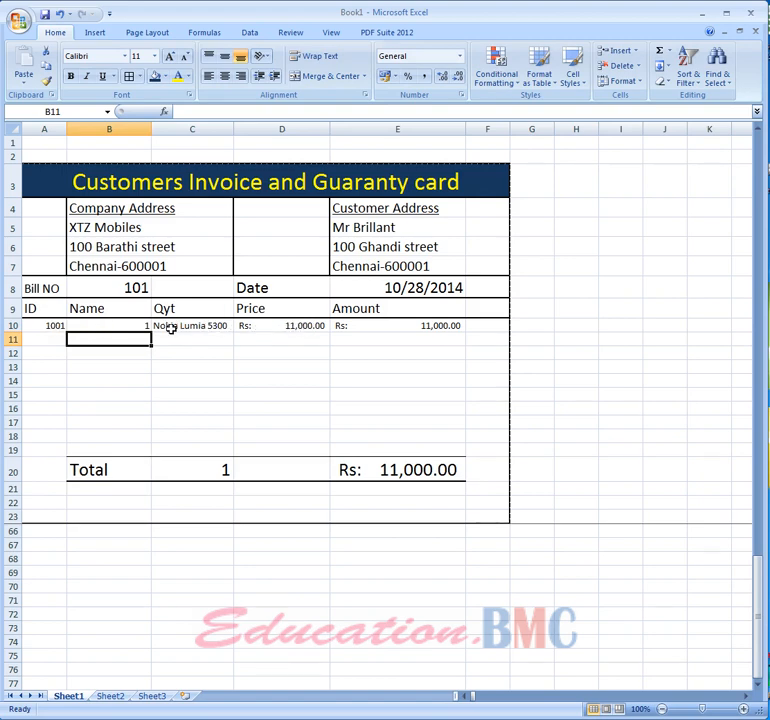
- Change the first item's quantity to 2
click(128, 326)
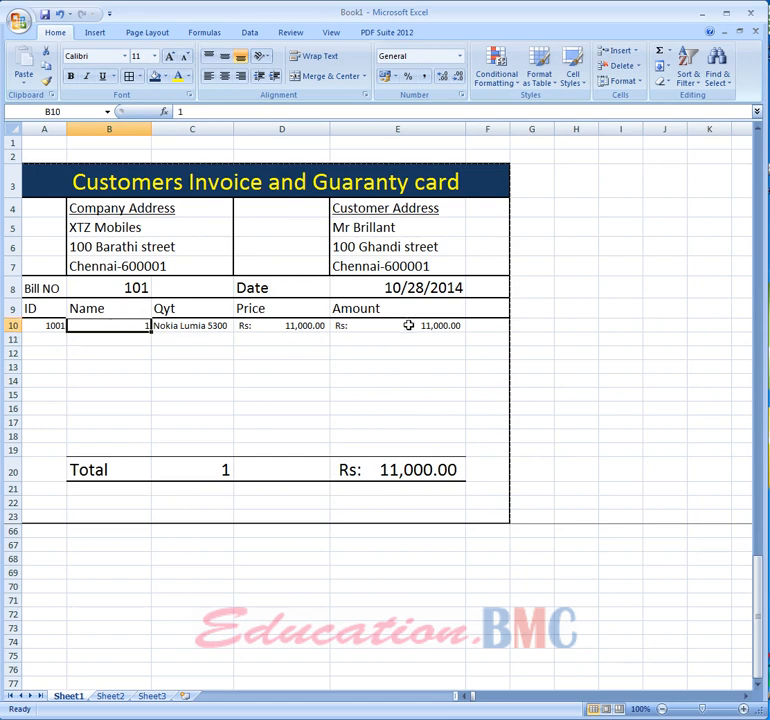
text(2)
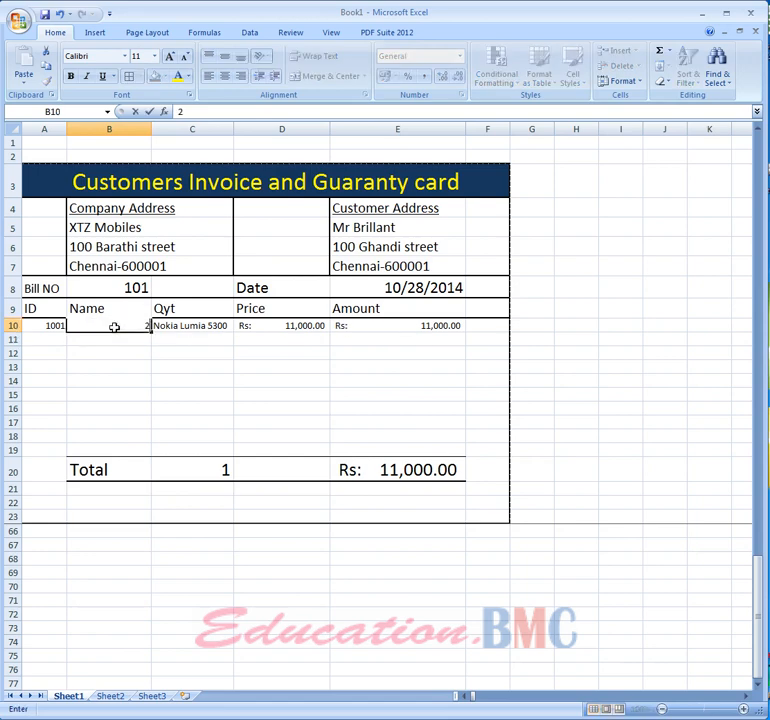
key(Return)
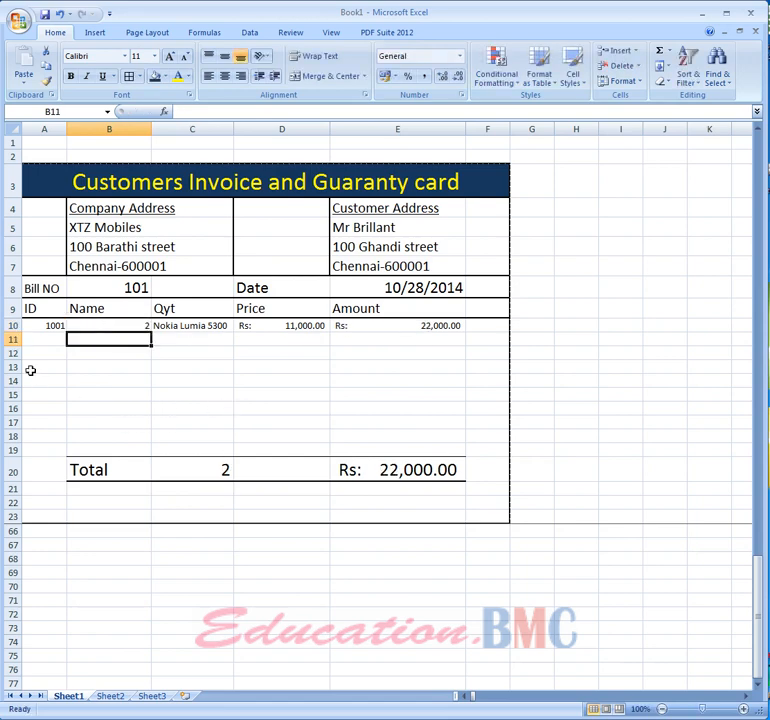
- Enter item IDs 1003, 1005 and 1010 in the next three rows of the ID column
click(58, 339)
text(1003)
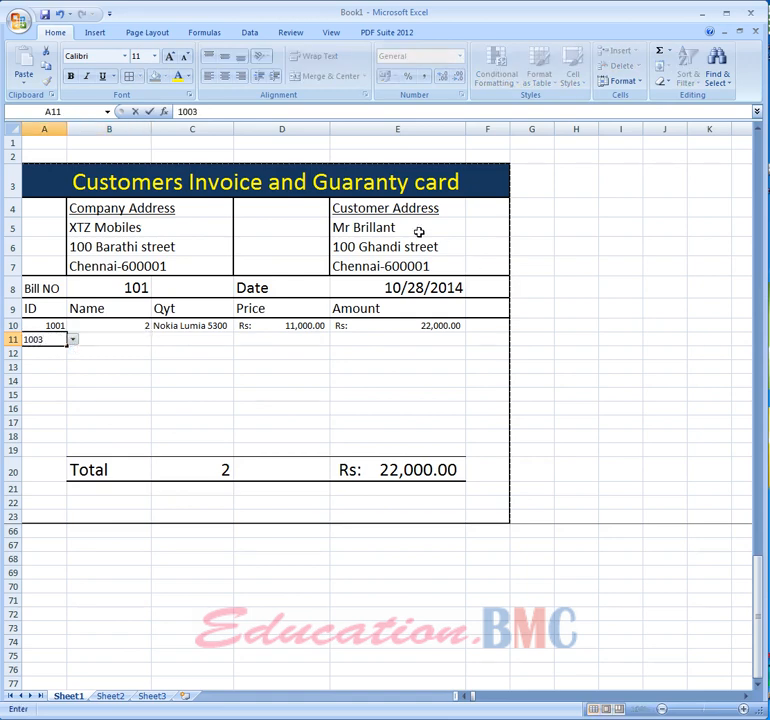
key(Return)
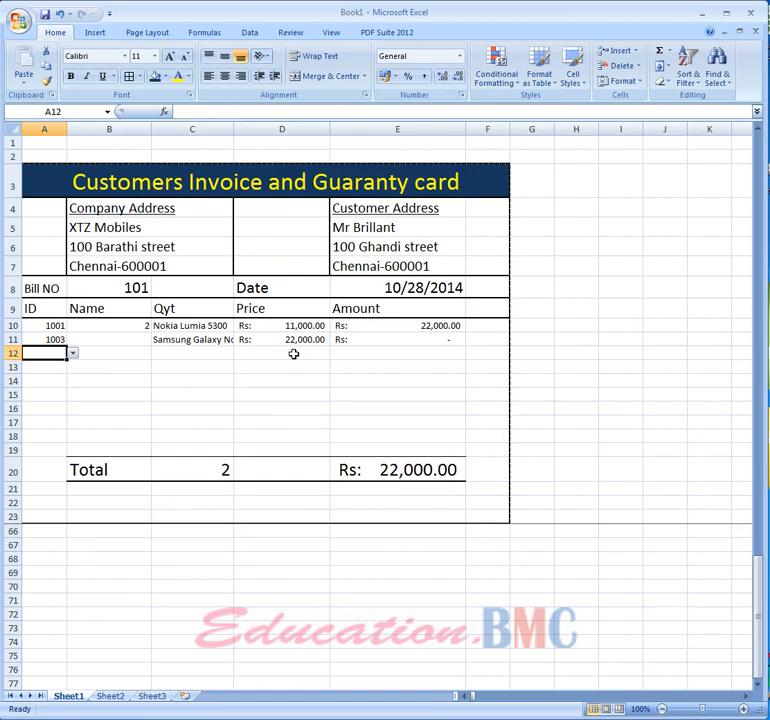
click(38, 356)
text(100)
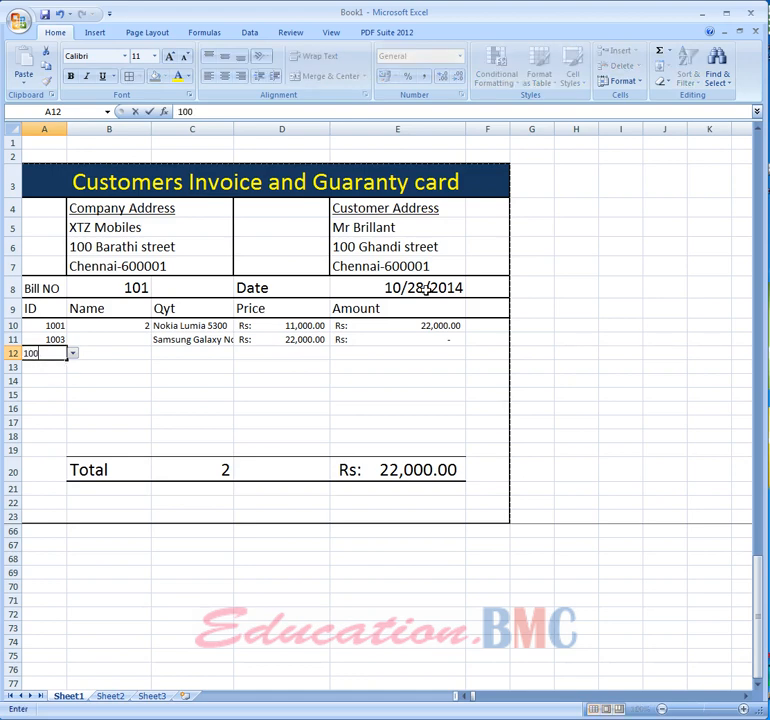
text(5)
key(Return)
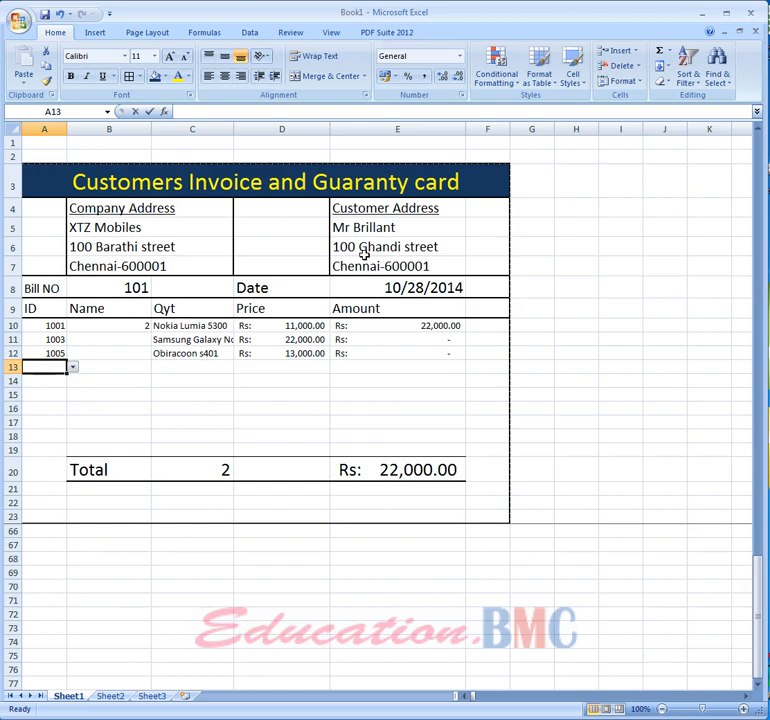
text(1010)
key(Return)
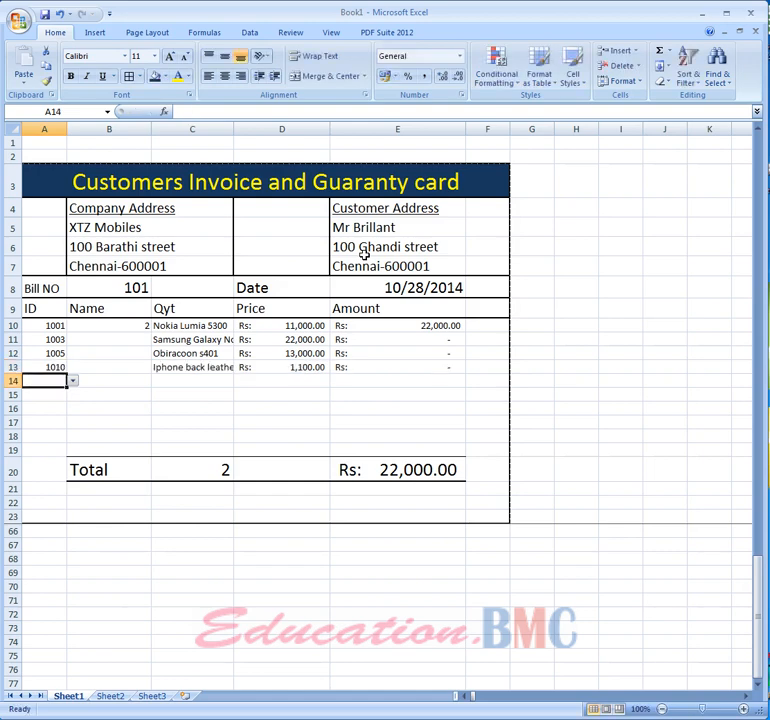
- Set the quantities of the second, third and fourth items to 1 each
key(Up)
key(Up)
key(Up)
key(Right)
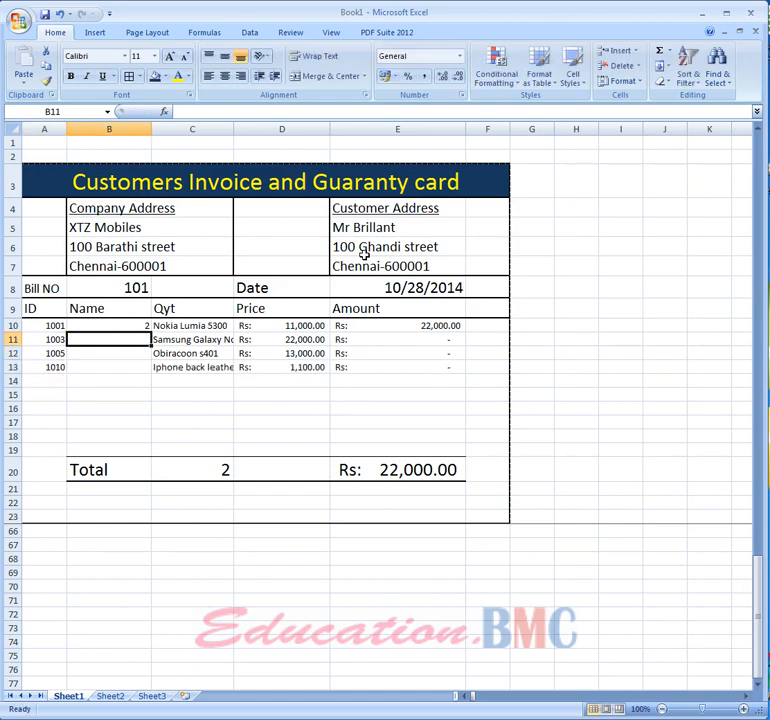
text(1)
key(Return)
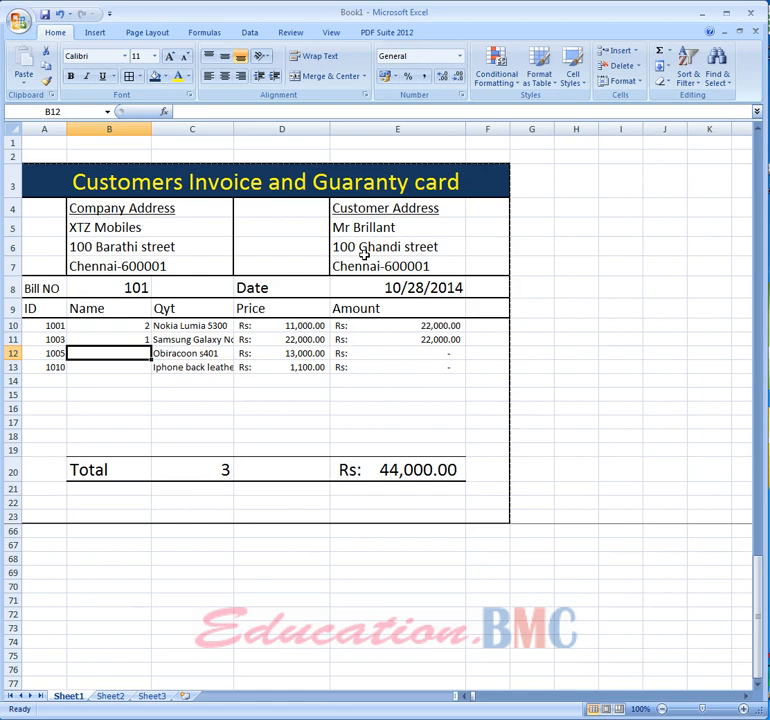
text(1)
key(Return)
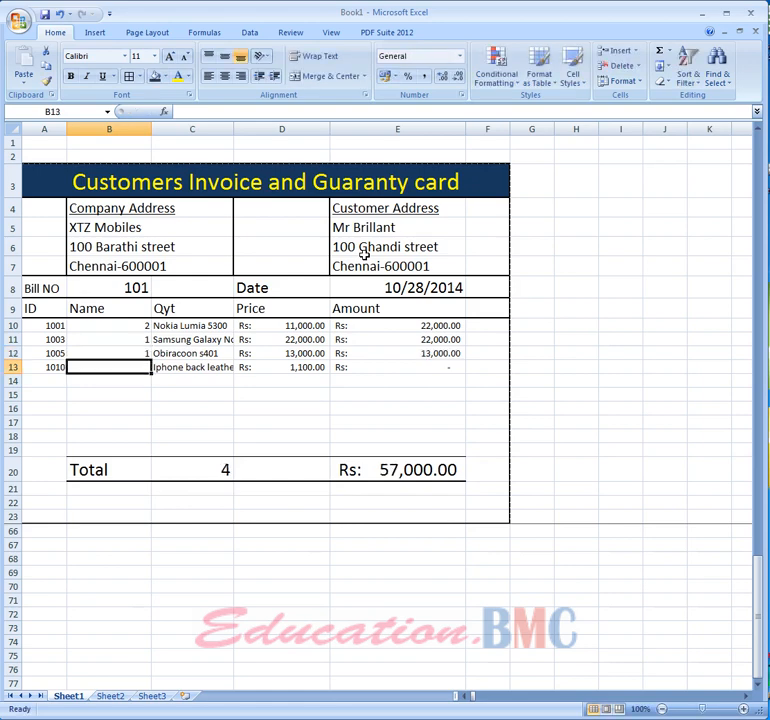
click(206, 368)
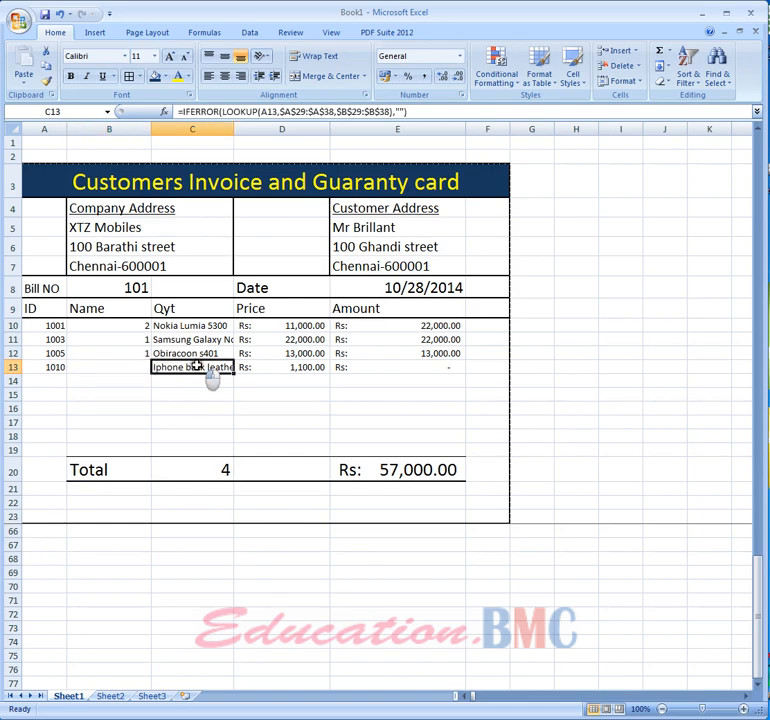
click(110, 366)
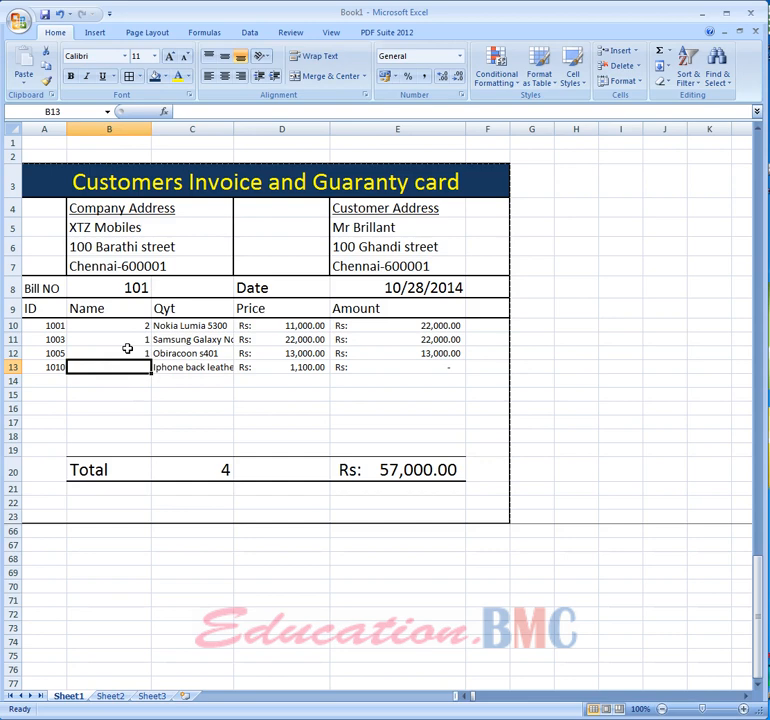
text(1)
key(Return)
- Add item ID 1009 in the fifth item row with a quantity of 5
key(Left)
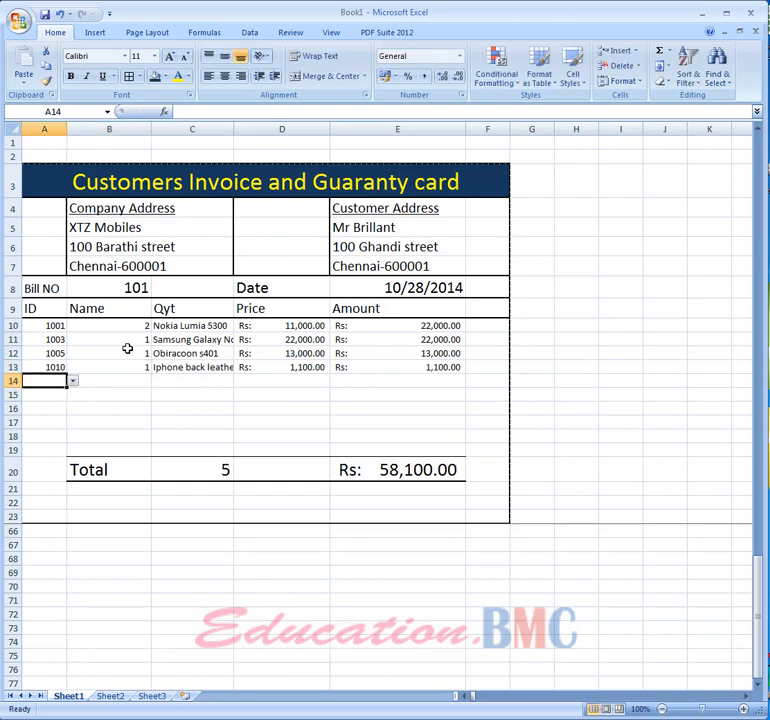
text(1009)
key(Return)
key(Up)
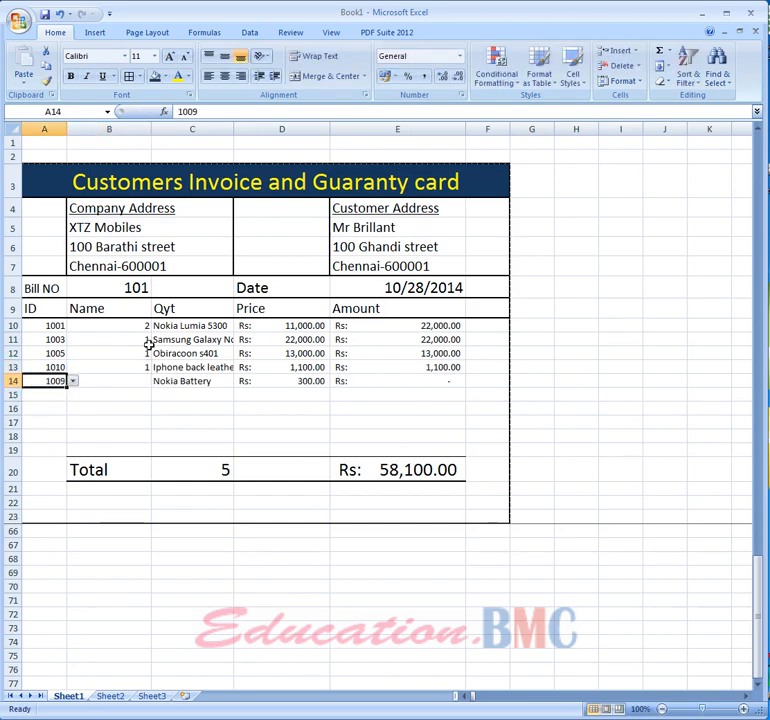
key(Right)
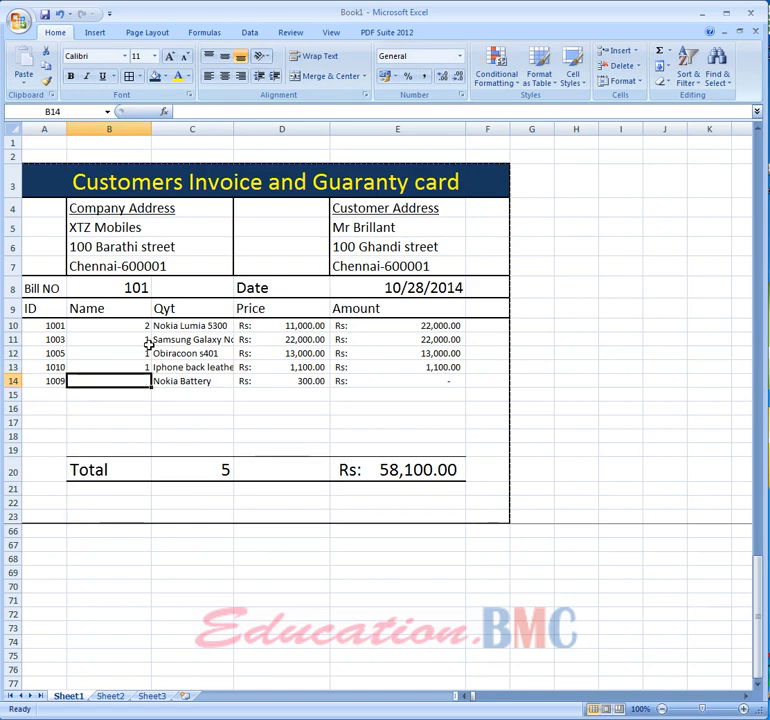
text(5)
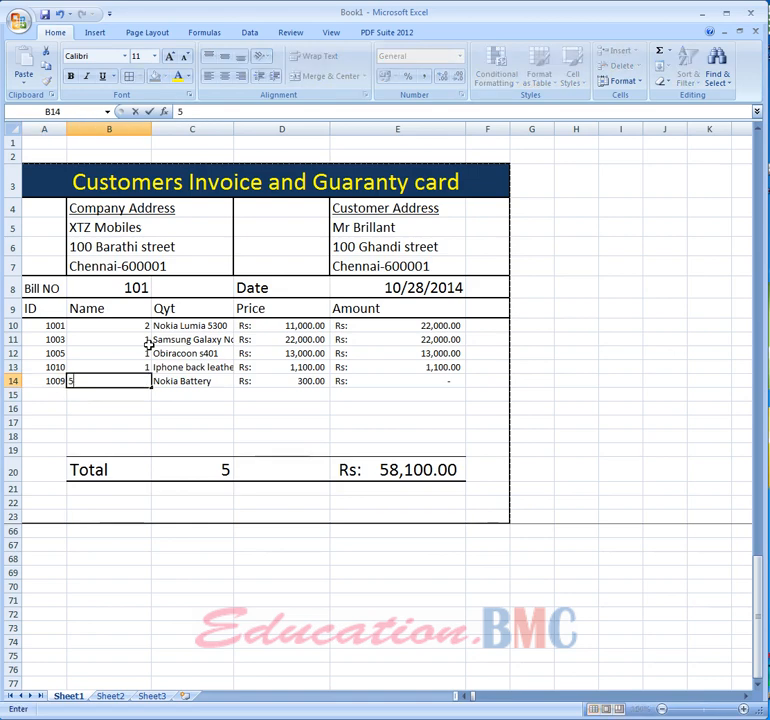
key(Return)
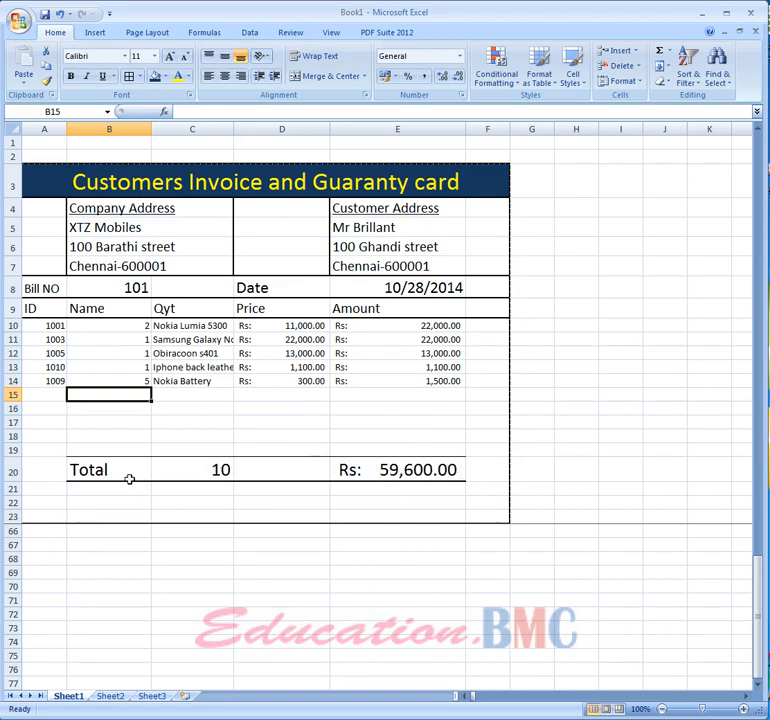
- Move the quantity total formula one column left, into the Name column of the Total row
click(190, 469)
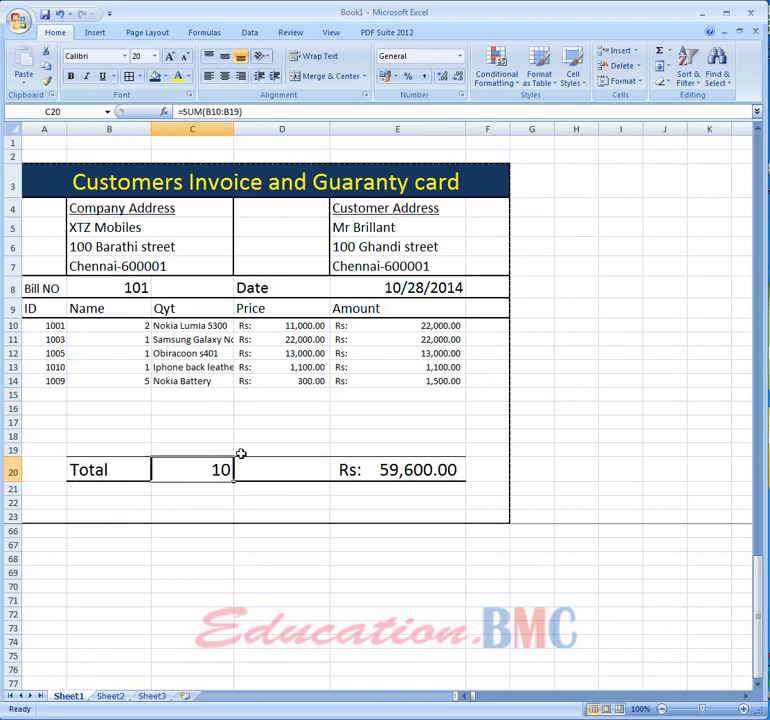
key(ctrl+c)
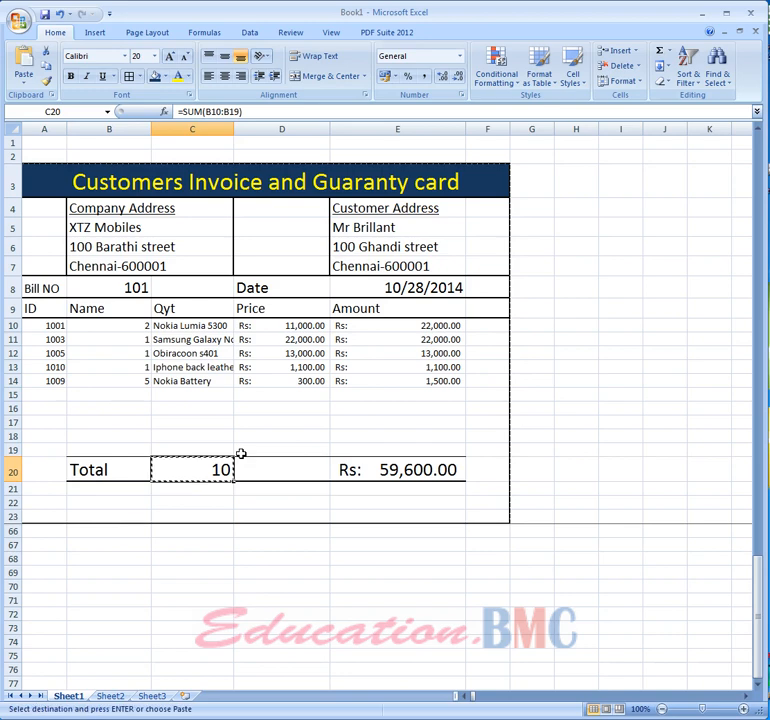
key(Left)
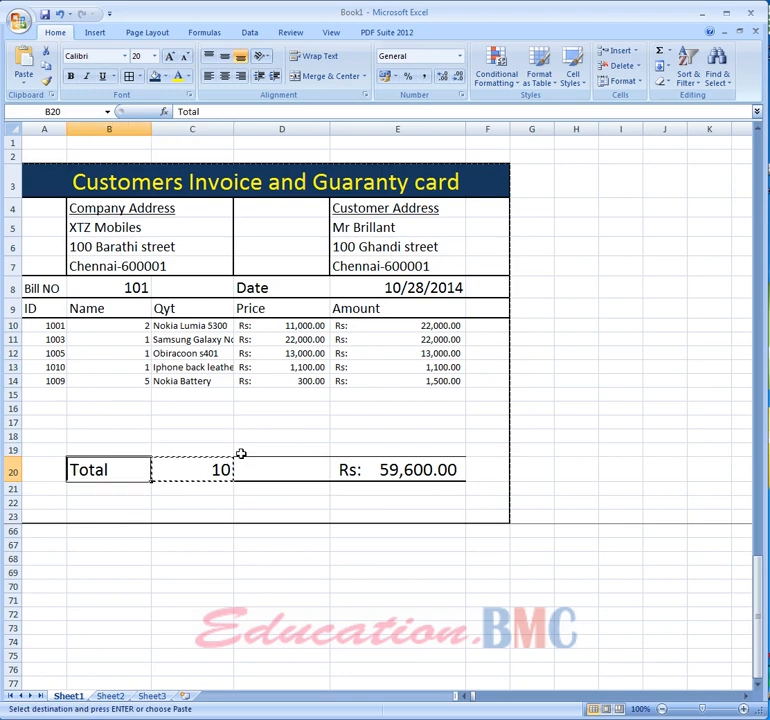
key(ctrl+v)
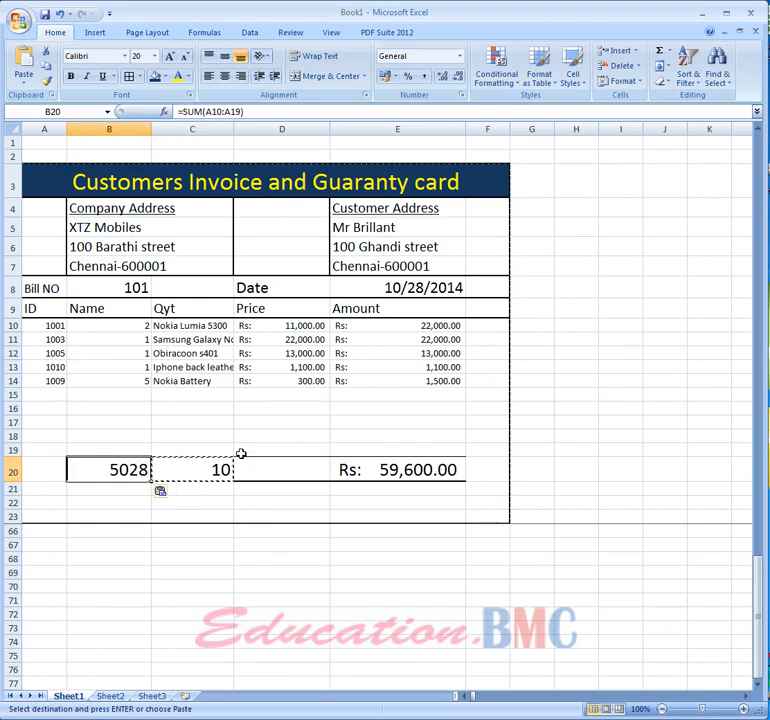
key(Right)
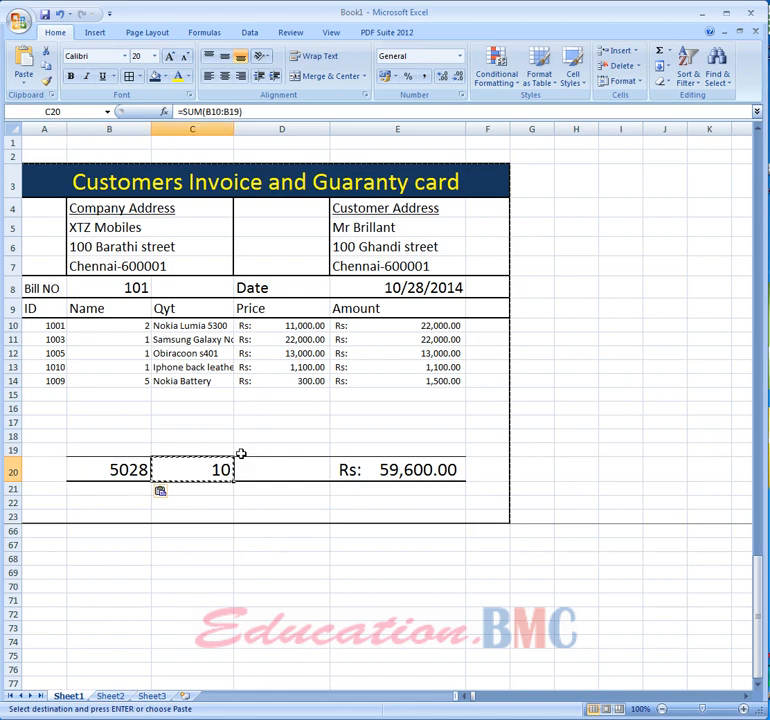
key(Left)
key(ctrl+v)
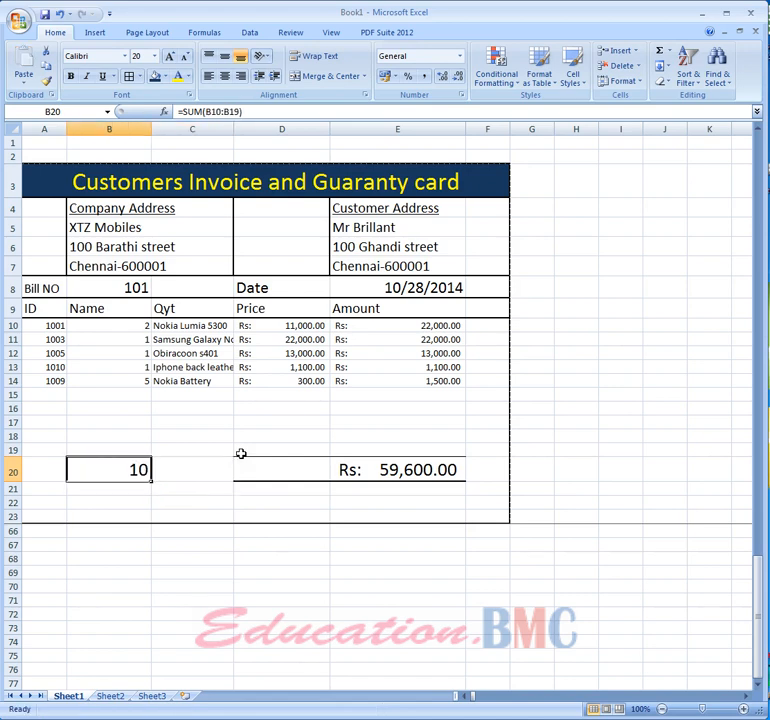
key(Left)
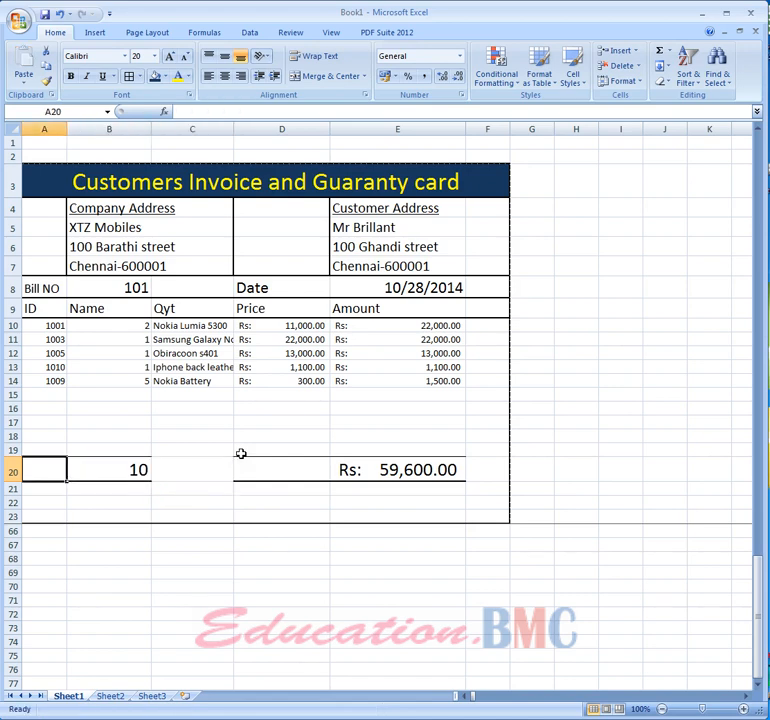
- Apply a Top and Thick Bottom Border to the Total row across the invoice width
click(196, 476)
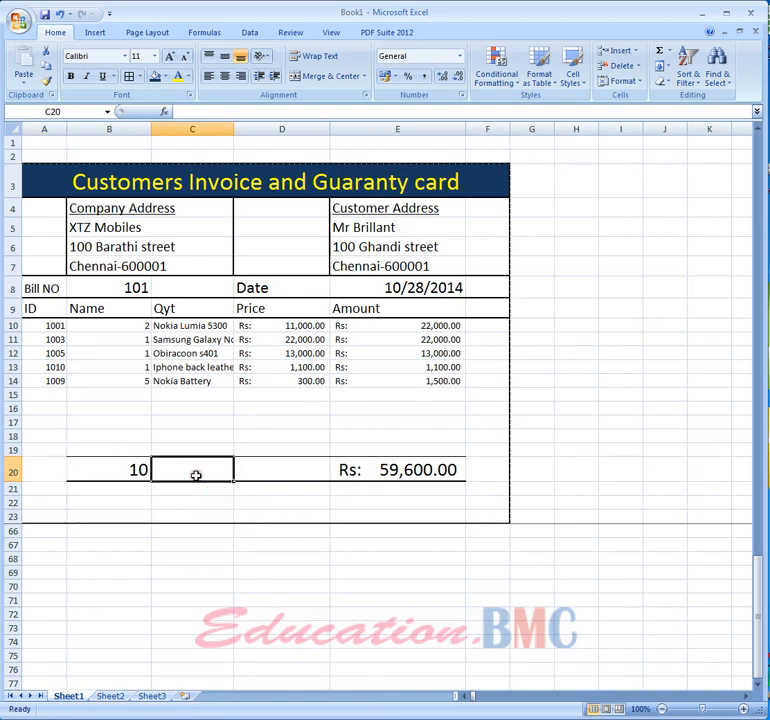
drag(43, 465, 478, 473)
click(140, 76)
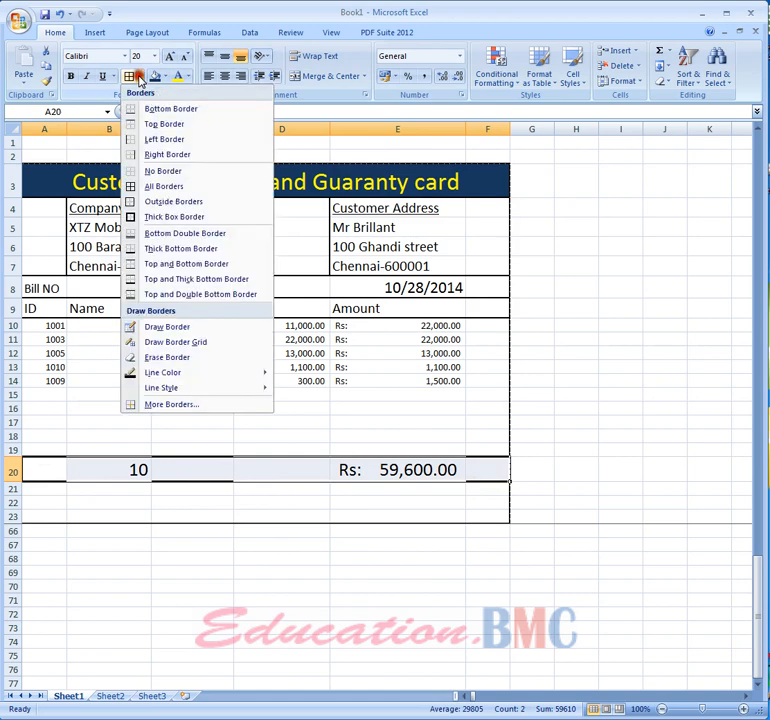
click(166, 283)
click(205, 497)
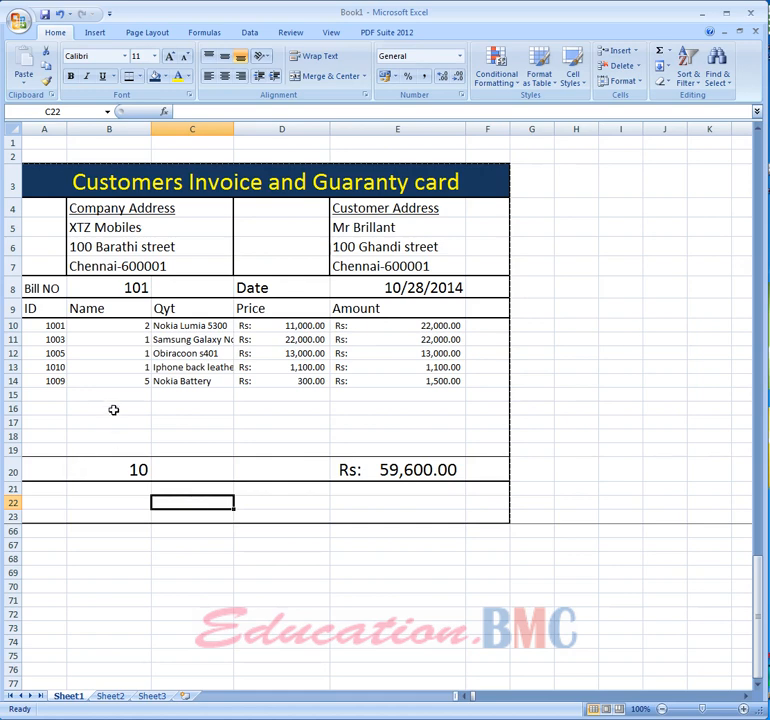
- Enter the label Total in the first cell of the Total row
click(50, 473)
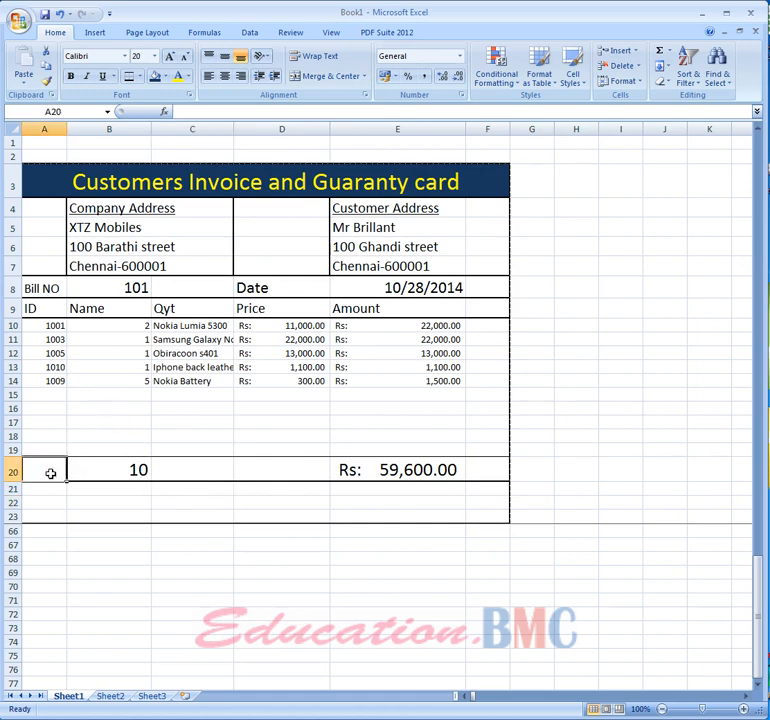
text(Total)
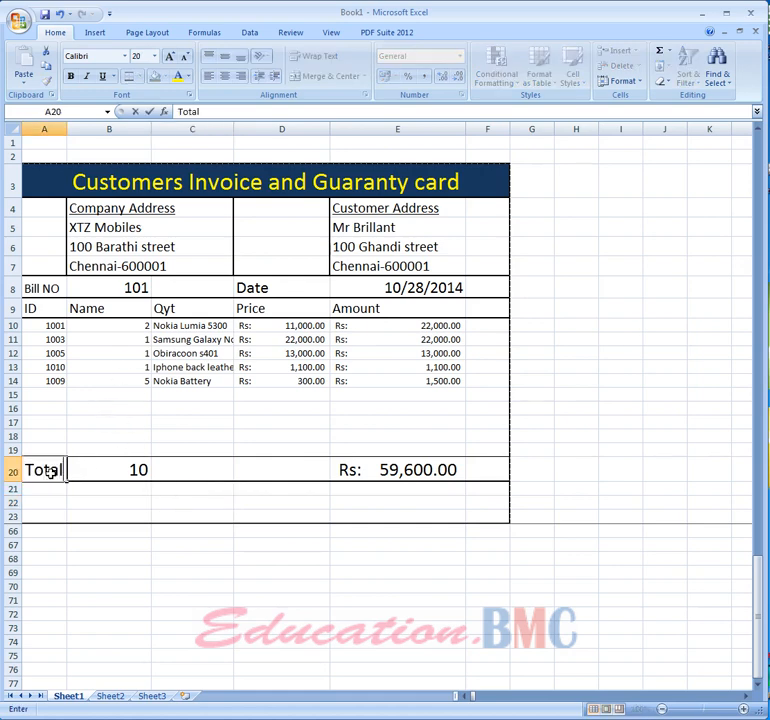
key(Return)
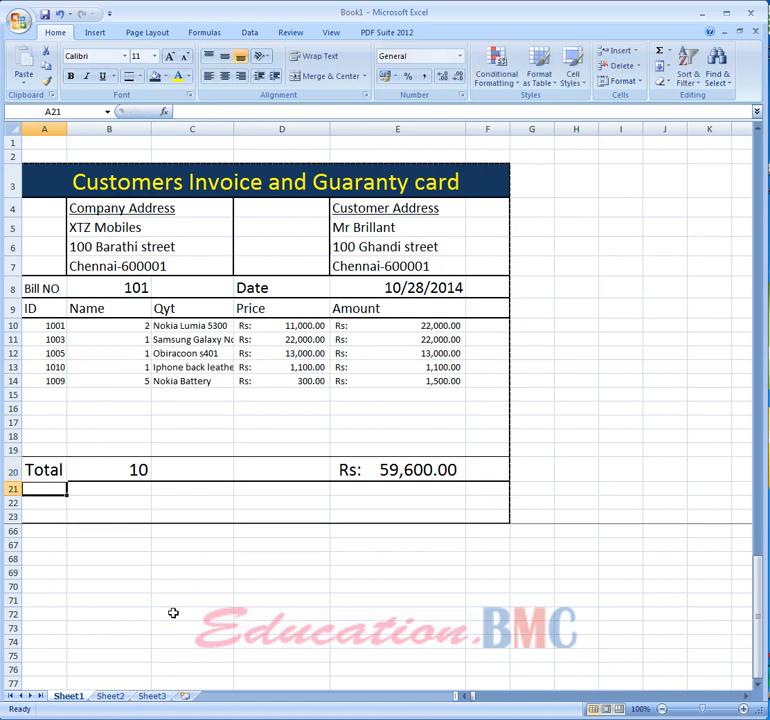
- Add item ID 1001 in the sixth item row with a quantity of 1
click(49, 397)
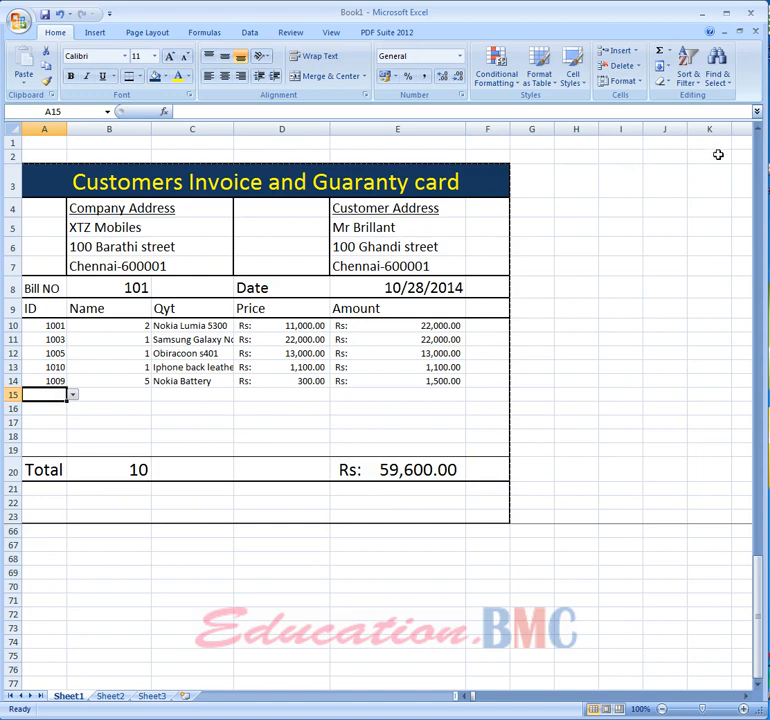
text(1001)
key(Return)
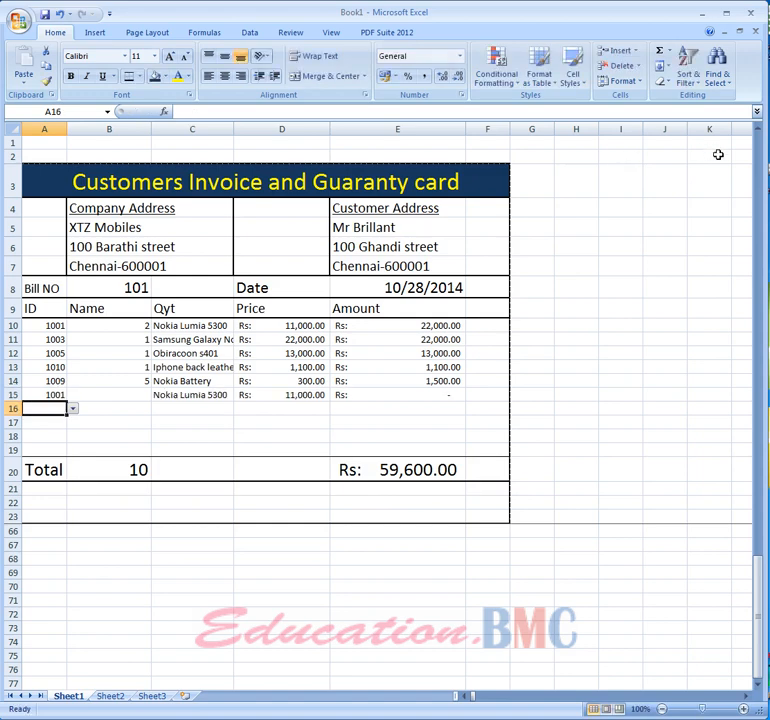
key(Up)
key(Right)
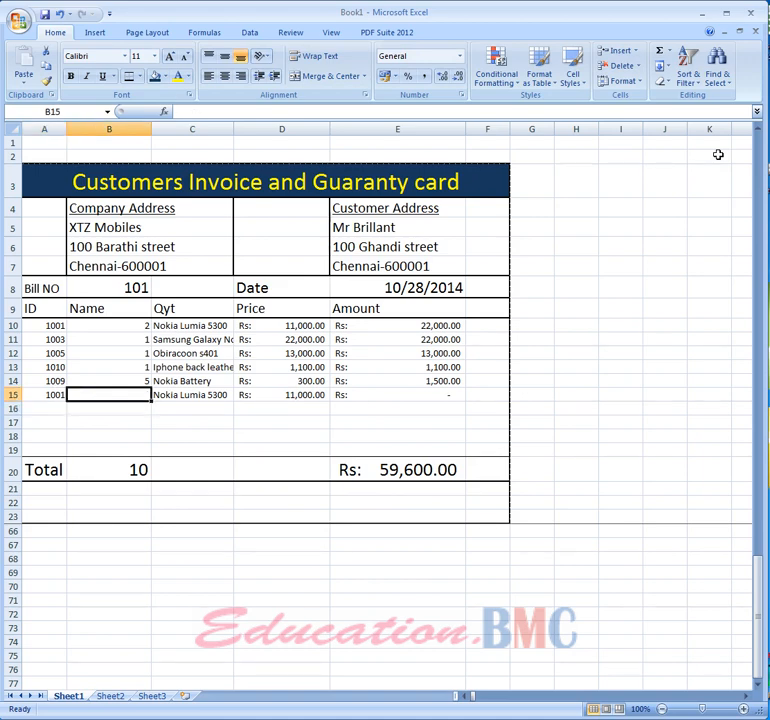
text(1)
key(Tab)
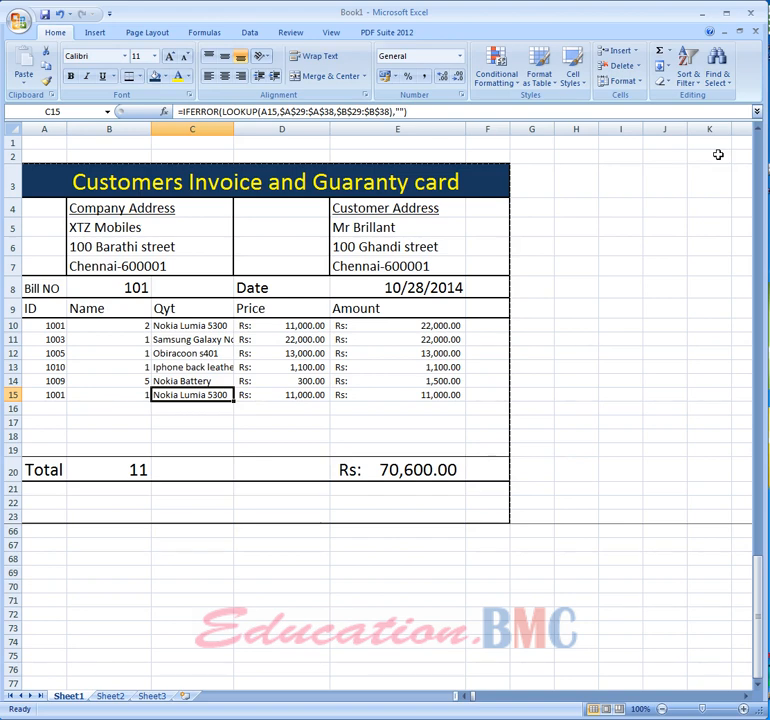
- Clear the customer address lines and undo the clearing
drag(404, 268, 397, 224)
right_click(397, 226)
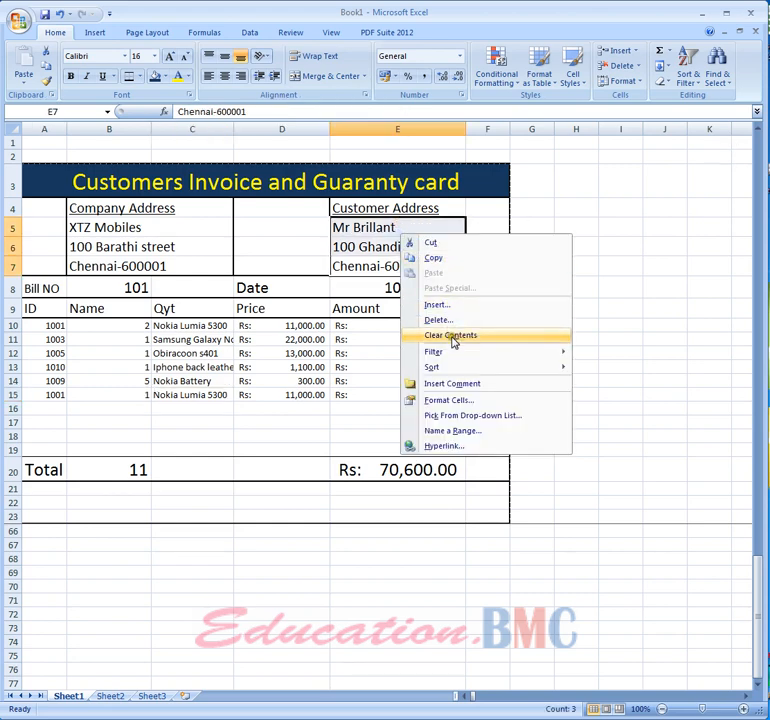
click(452, 339)
click(617, 323)
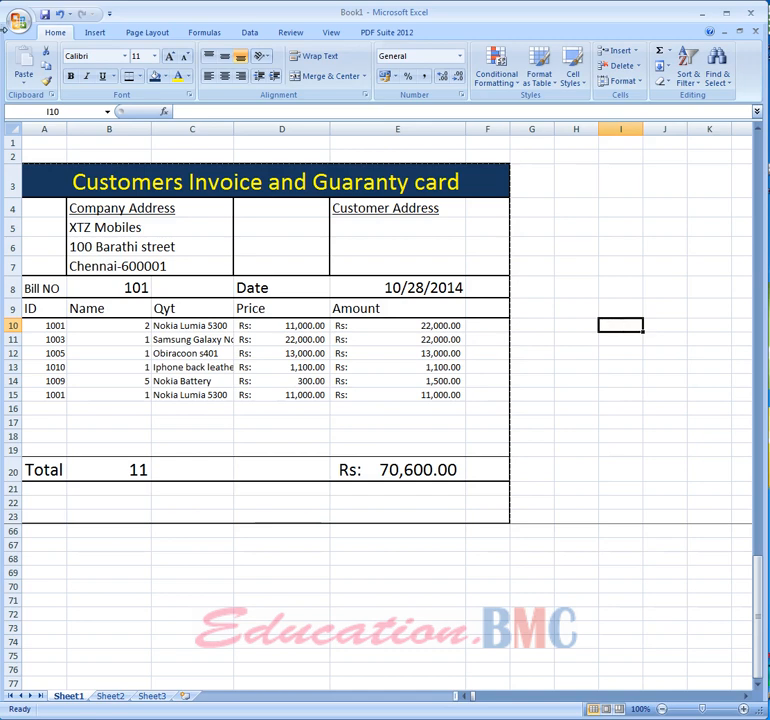
click(60, 14)
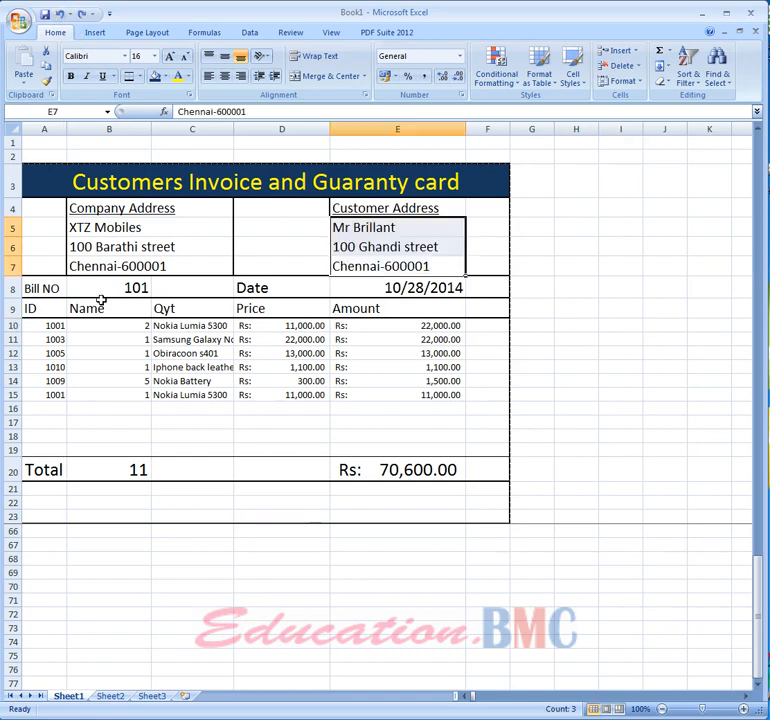
- Change the bill number to 102
click(117, 289)
text(1002)
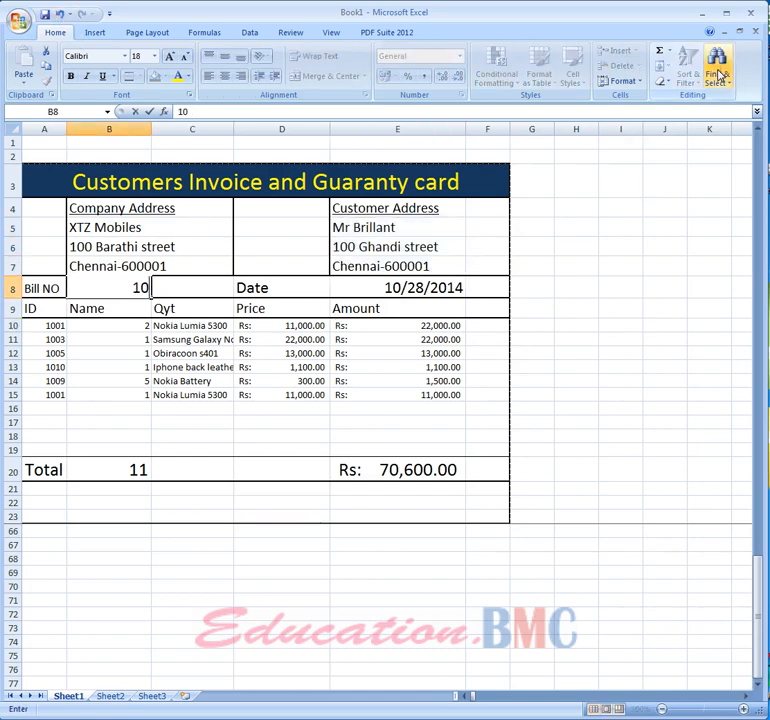
key(BackSpace)
key(BackSpace)
text(2)
key(Return)
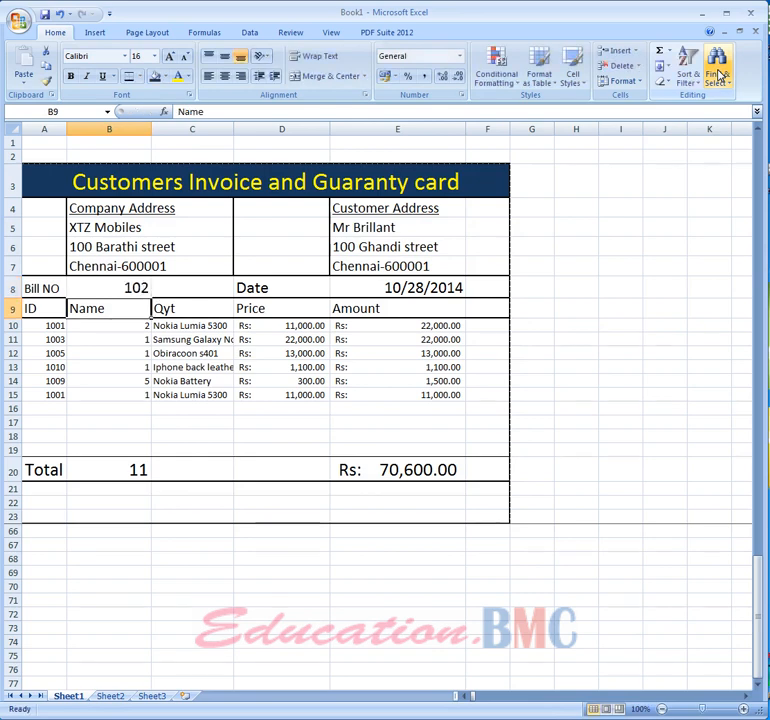
- Review the customer address, bill number, item ID column and date cells
drag(358, 226, 363, 267)
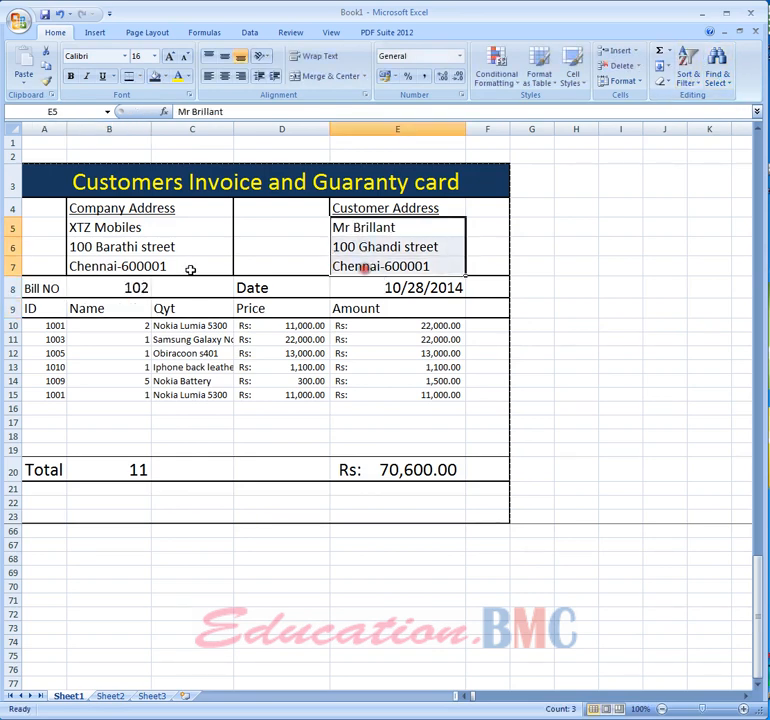
click(119, 290)
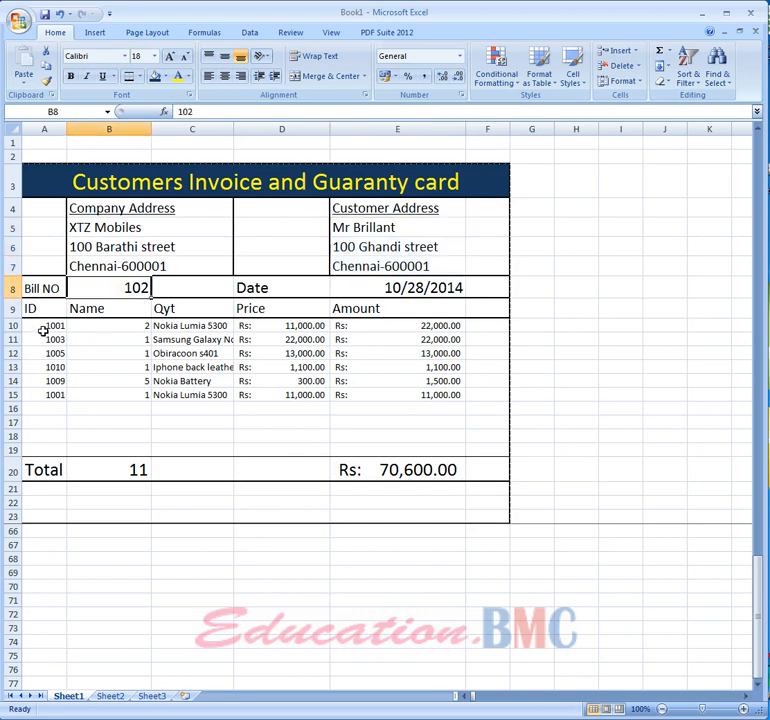
drag(44, 326, 46, 395)
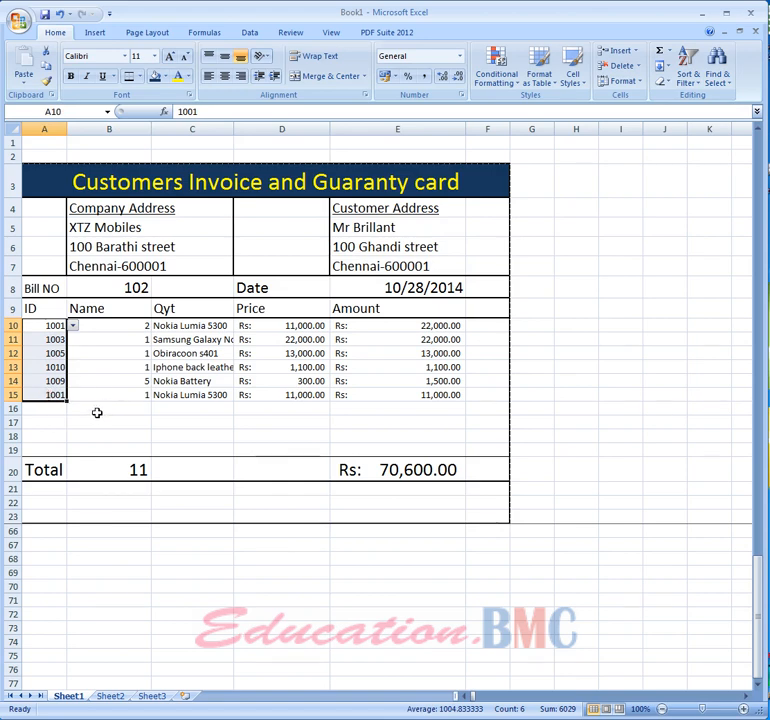
click(421, 288)
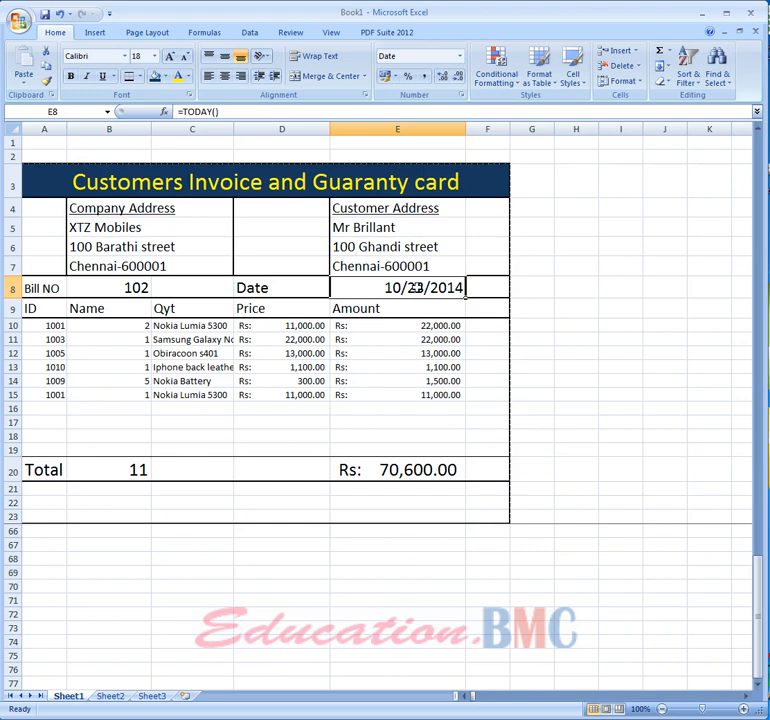
click(129, 433)
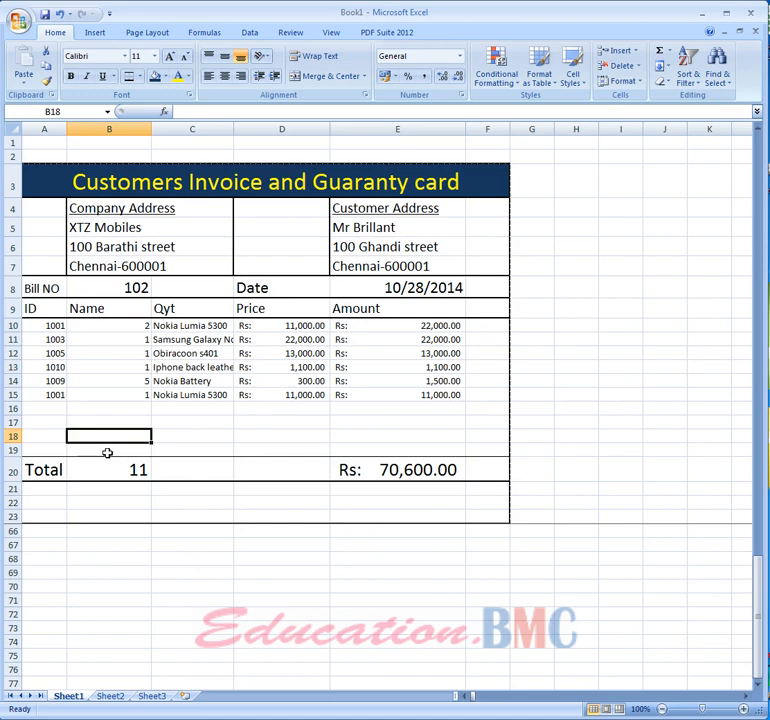
- Add item ID 1004 in the seventh item row with a quantity of 1
click(60, 406)
text(1004)
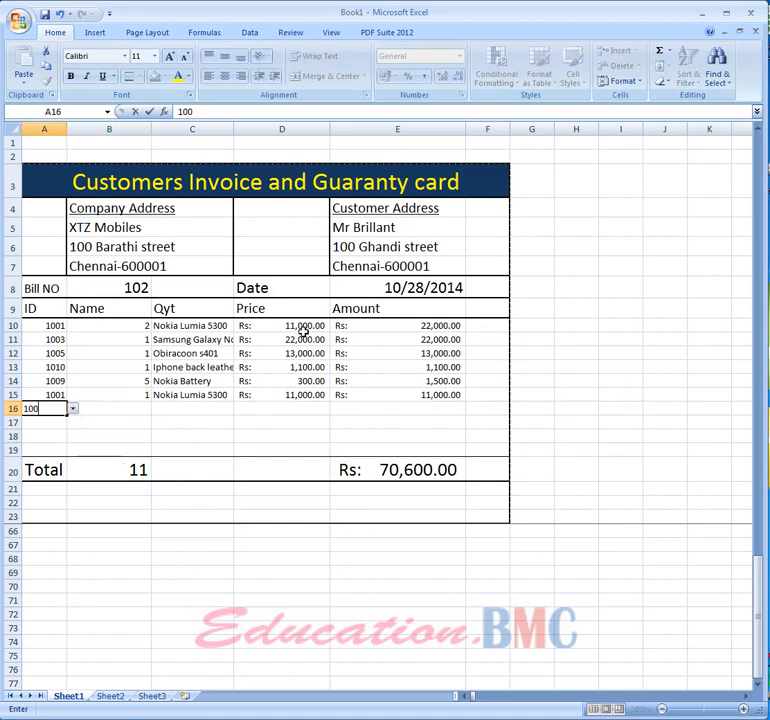
key(Tab)
text(1)
key(Return)
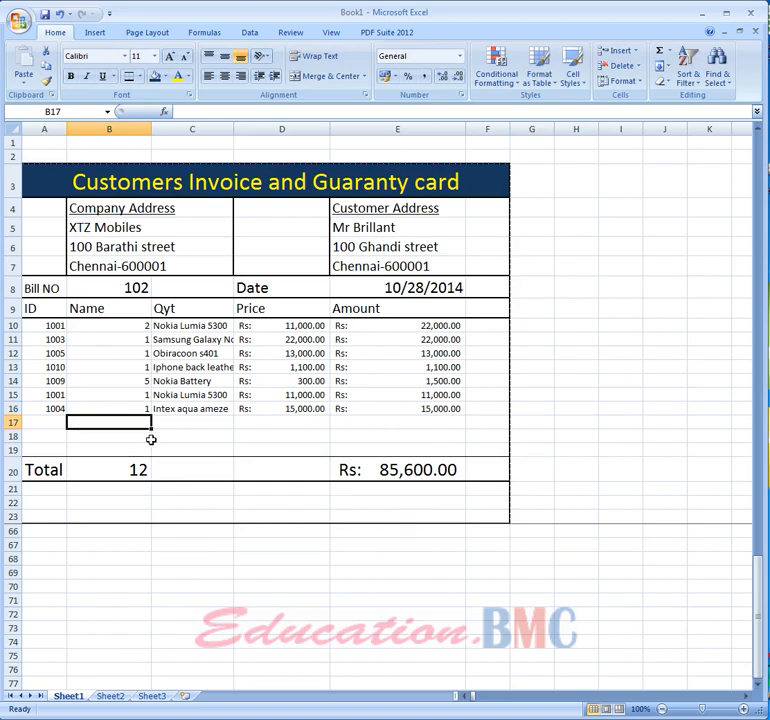
click(55, 325)
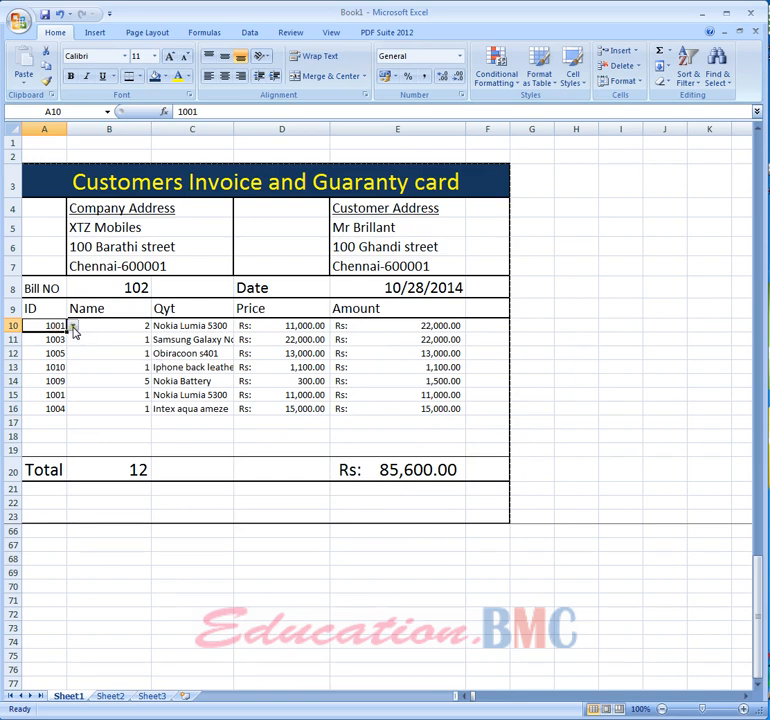
- Open the item ID dropdown in the first item row and scroll through its list of IDs
click(73, 329)
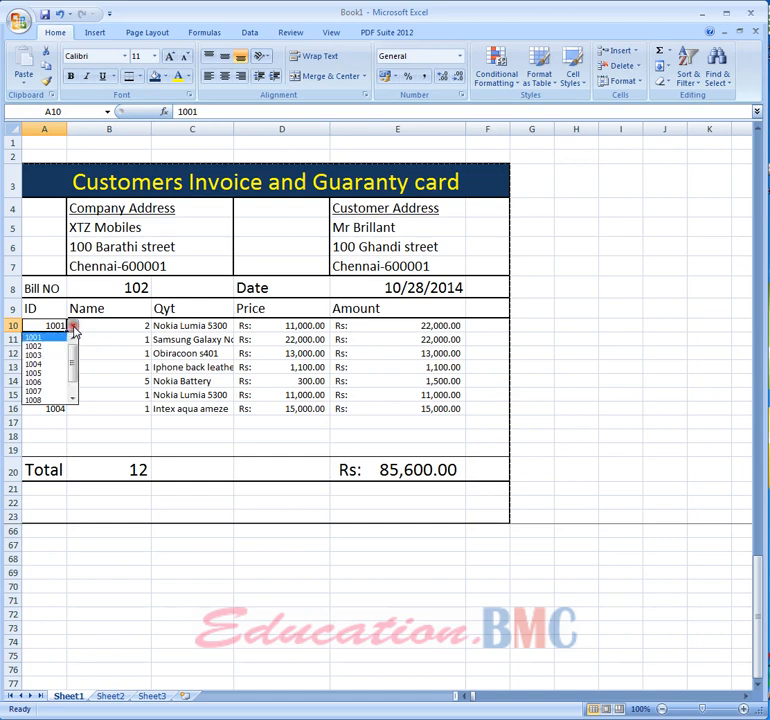
mouse_move(71, 348)
mouse_down()
mouse_move(71, 388)
mouse_move(70, 349)
mouse_move(69, 368)
mouse_move(71, 362)
mouse_up()
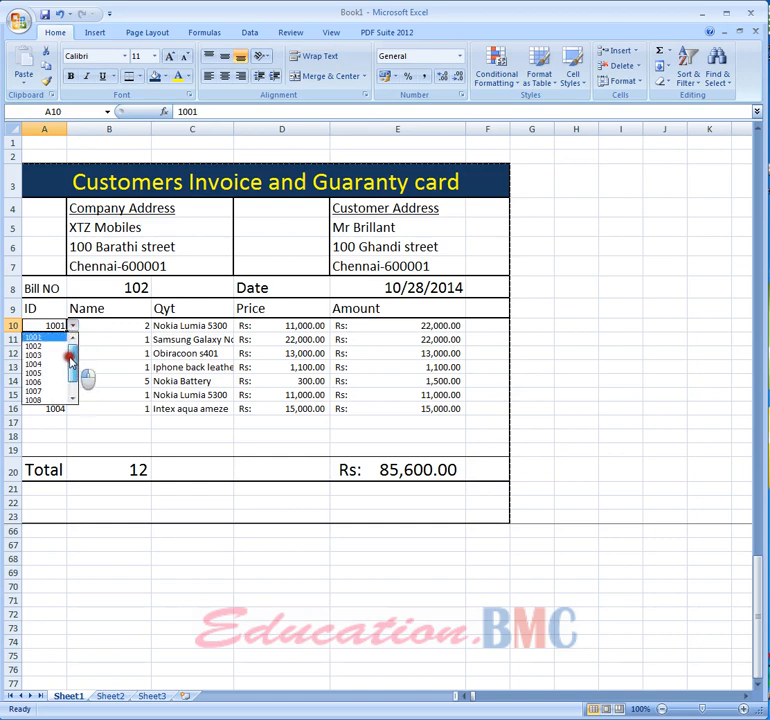
click(124, 352)
- Try entering item ID 1111 in the eighth item row and cancel the rejected entry
click(45, 420)
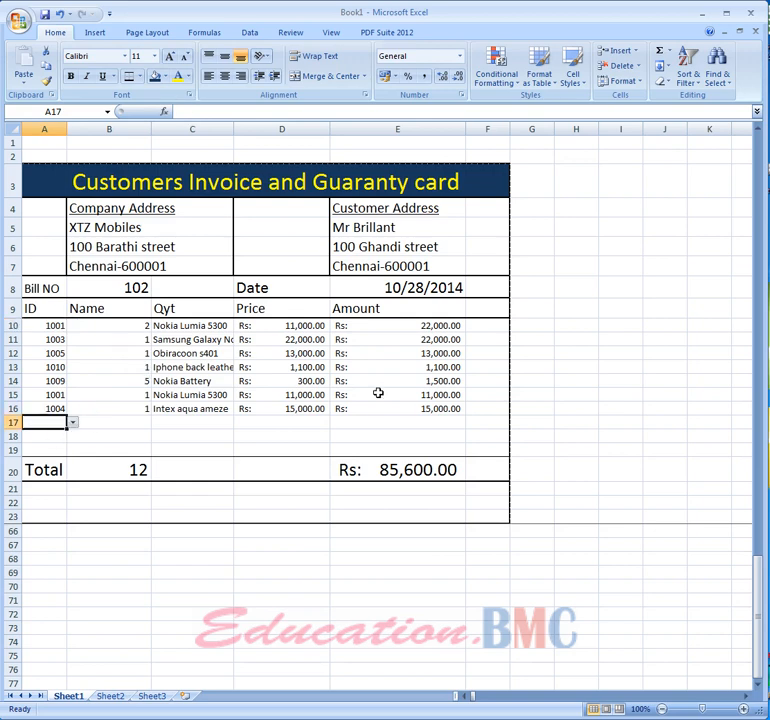
text(1111)
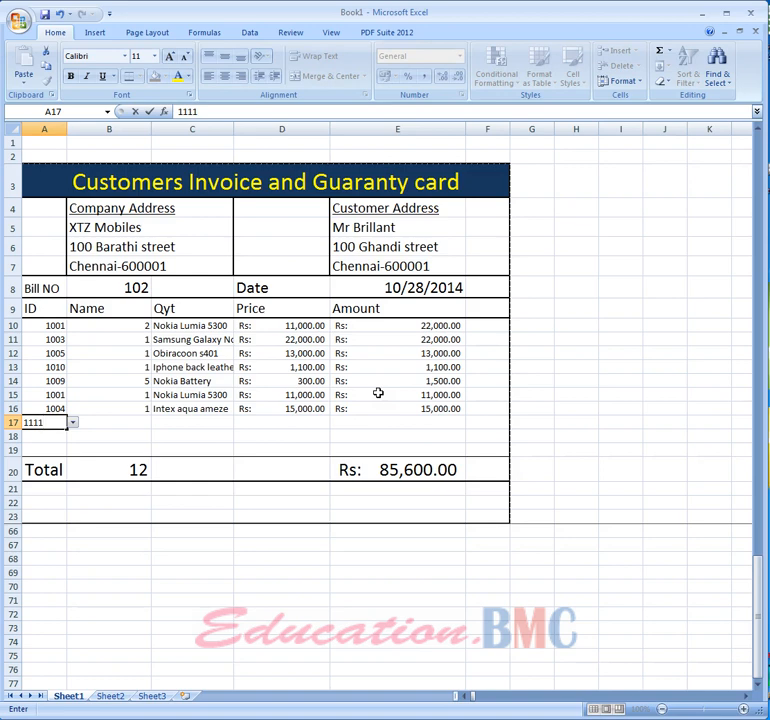
key(Return)
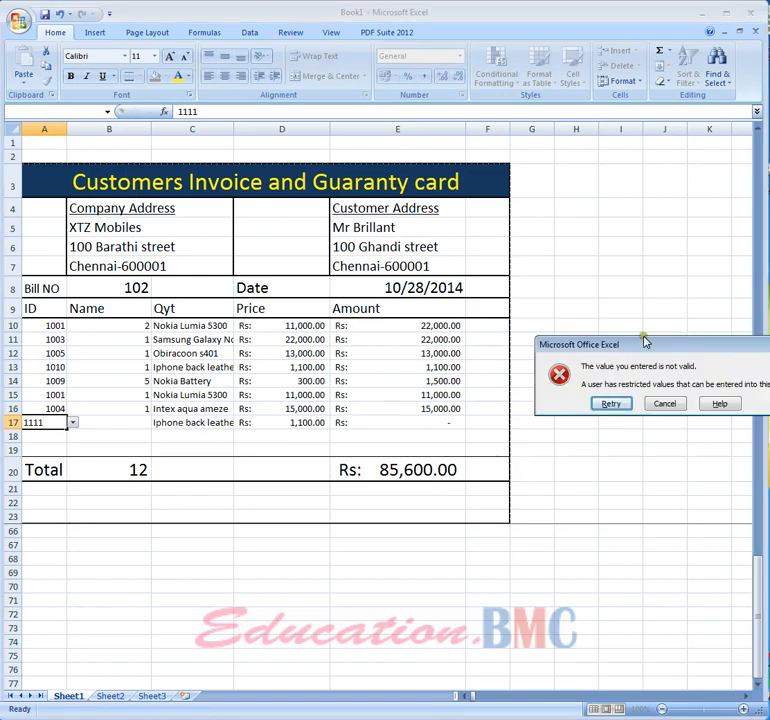
drag(643, 345, 310, 522)
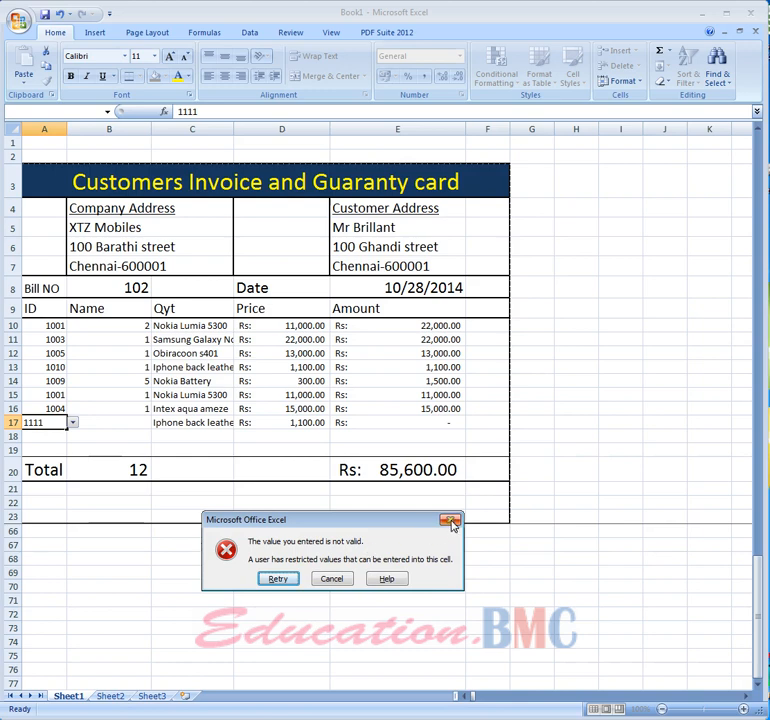
click(333, 579)
click(334, 584)
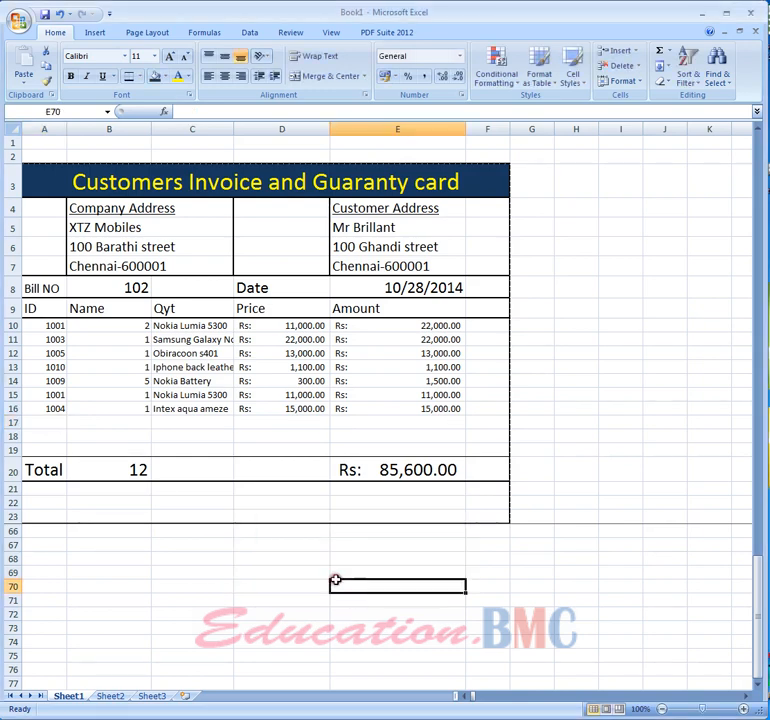
- Add item ID 1008 in the eighth item row with a quantity of 2
click(61, 427)
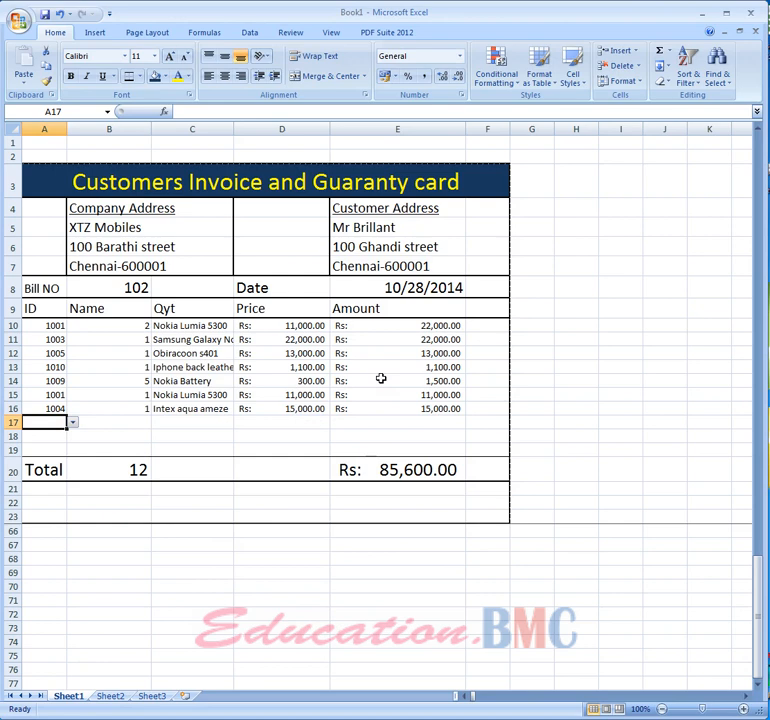
text(1008)
key(Return)
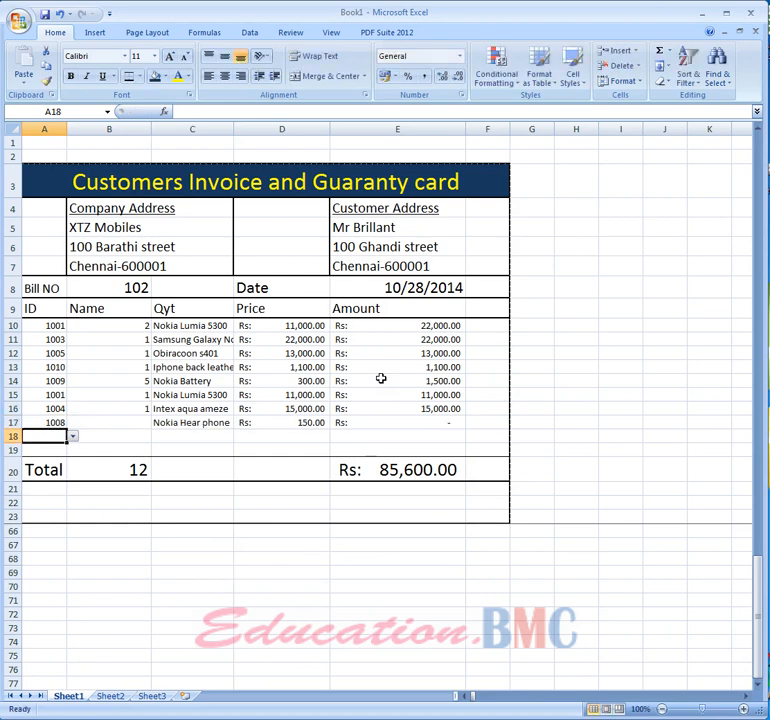
click(156, 425)
click(132, 423)
text(2)
key(Return)
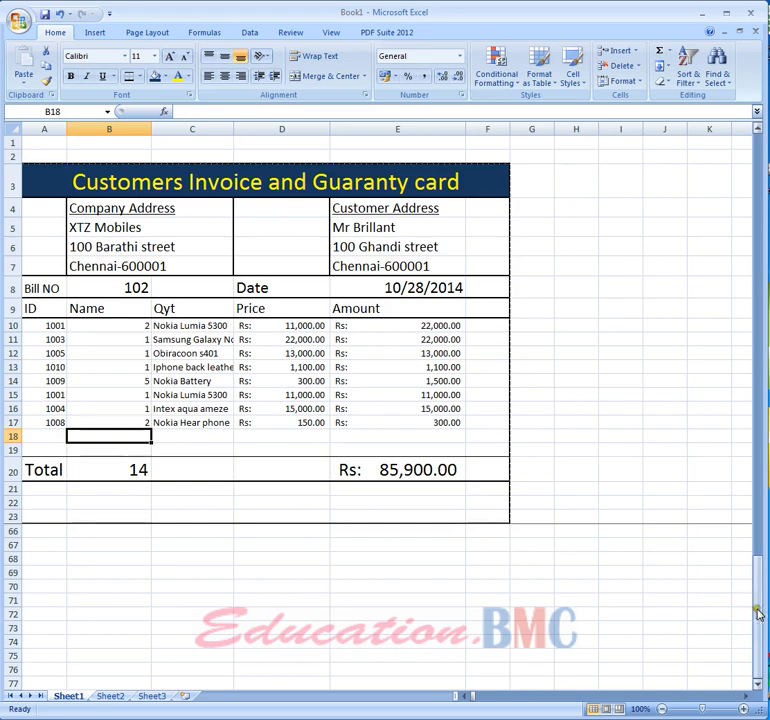
- Add a new product row to the product list: ID 1011, name Z mobile, price 15,000
drag(758, 610, 762, 272)
click(44, 686)
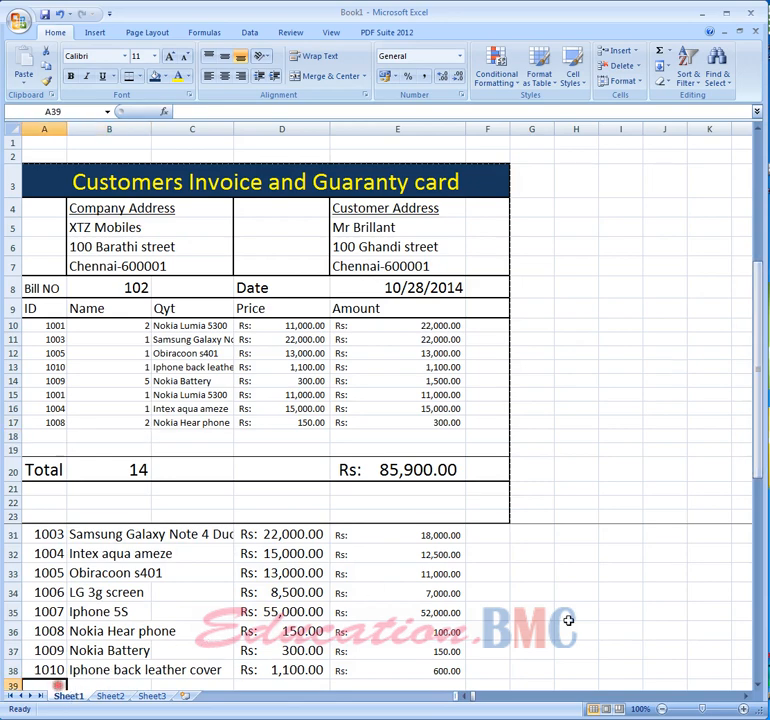
text(10)
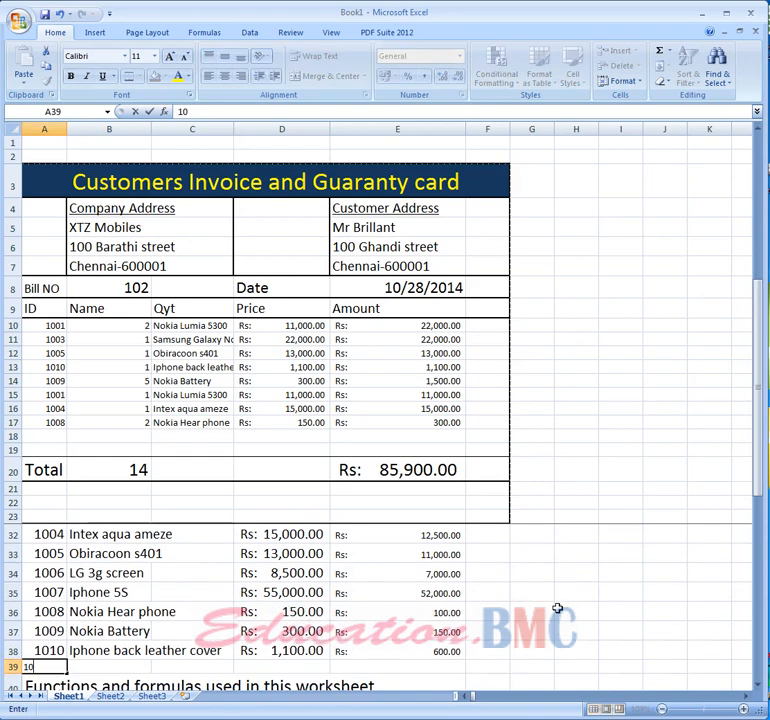
text(11)
key(Tab)
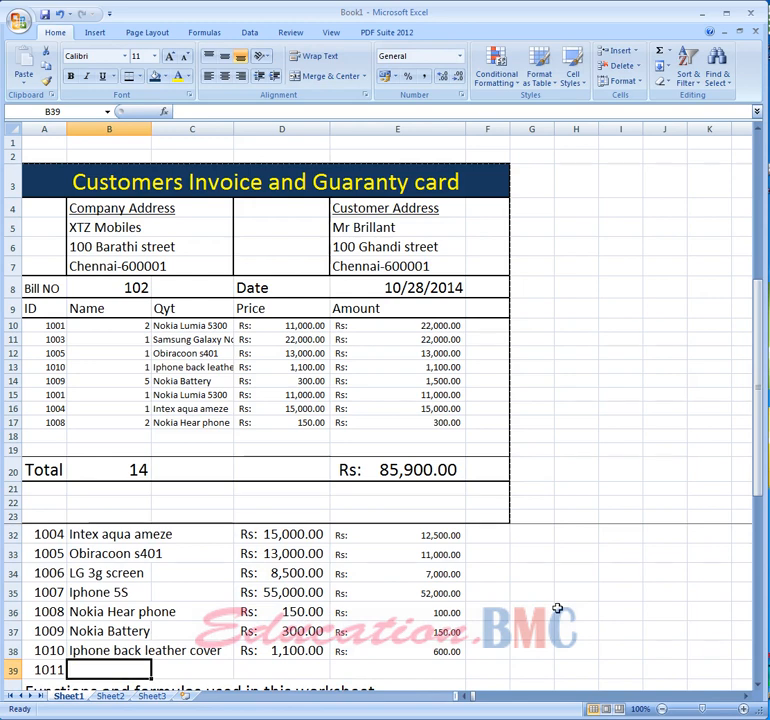
text(z)
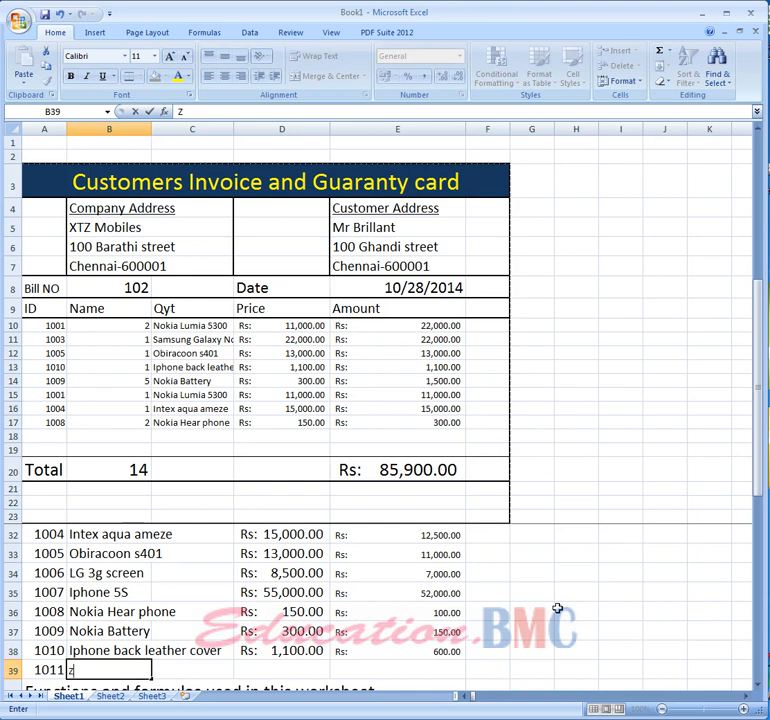
text( mobile)
key(Tab)
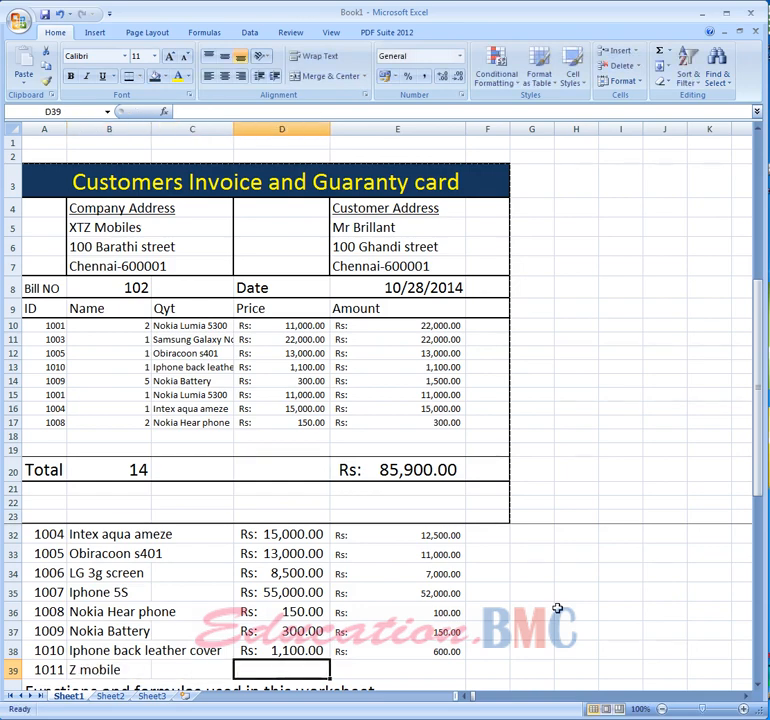
text(150)
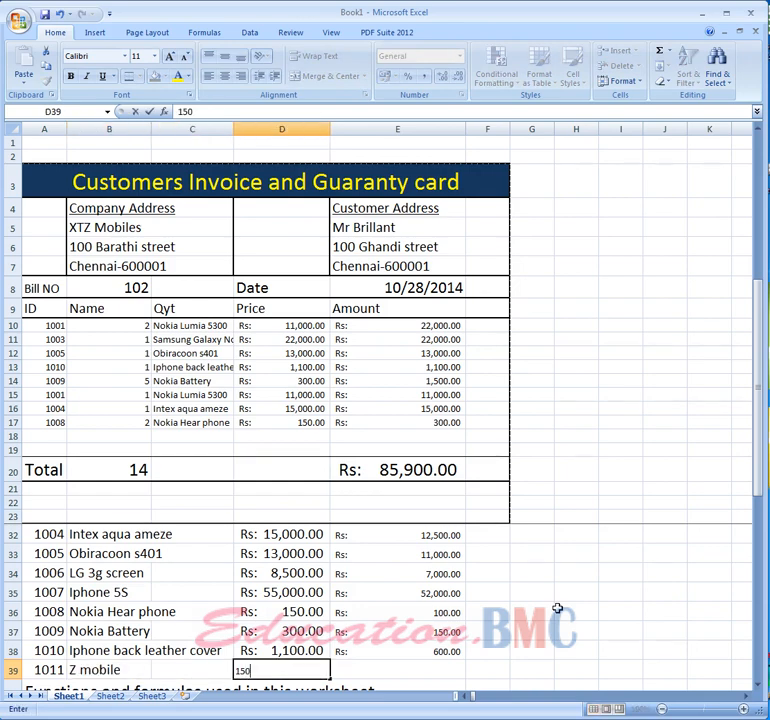
text(5,000)
key(Tab)
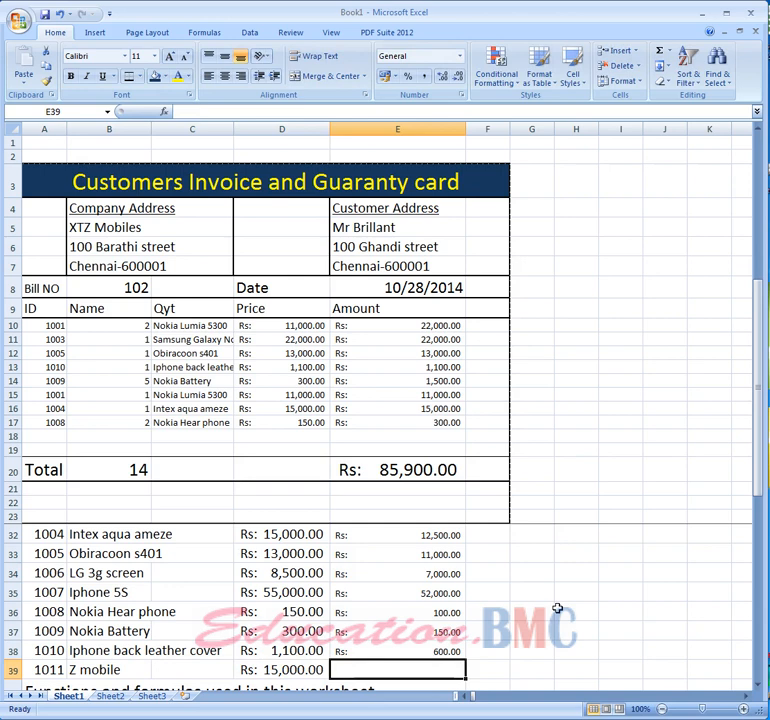
- Try entering item ID 1011 in the ninth item row and cancel the rejected entry
scroll(557, 608, up, 2)
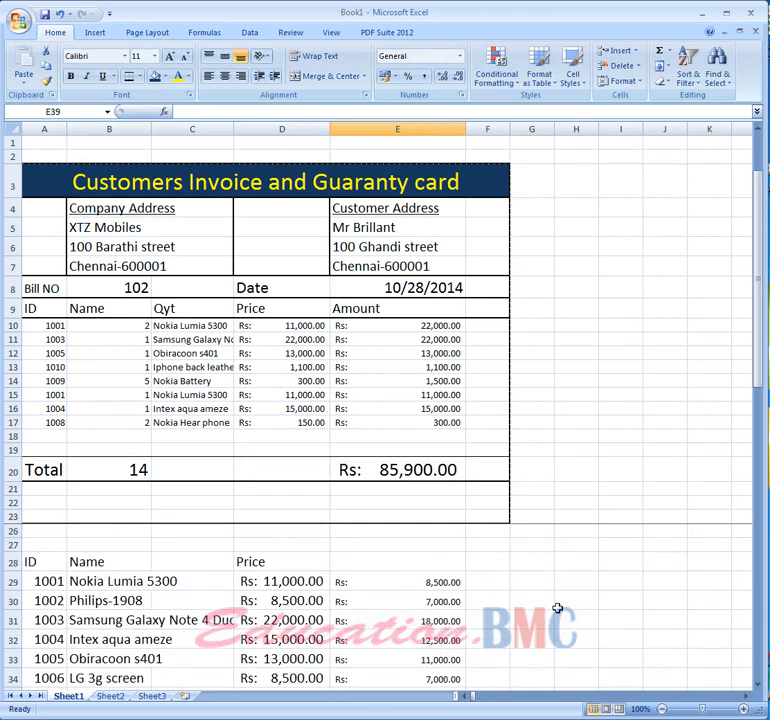
scroll(557, 608, down, 2)
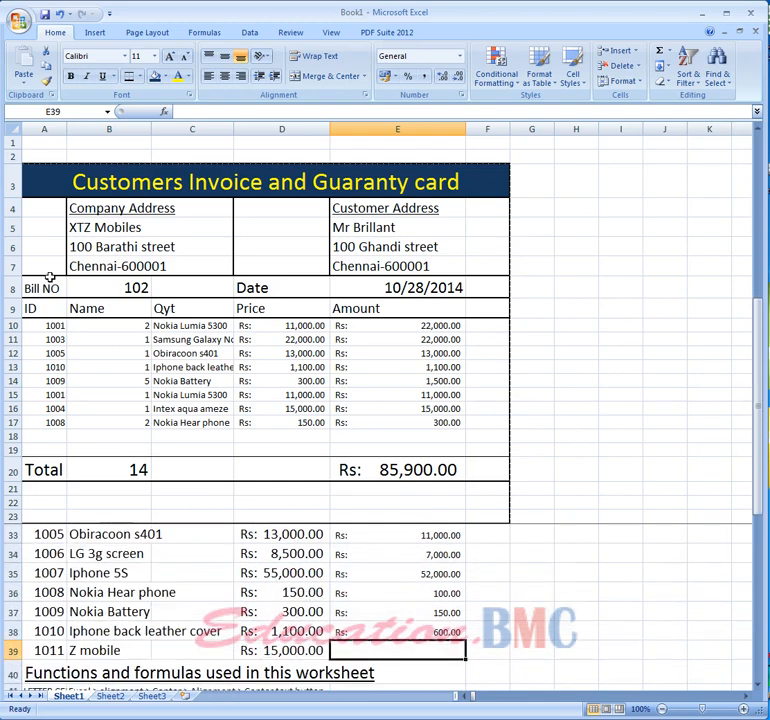
click(38, 439)
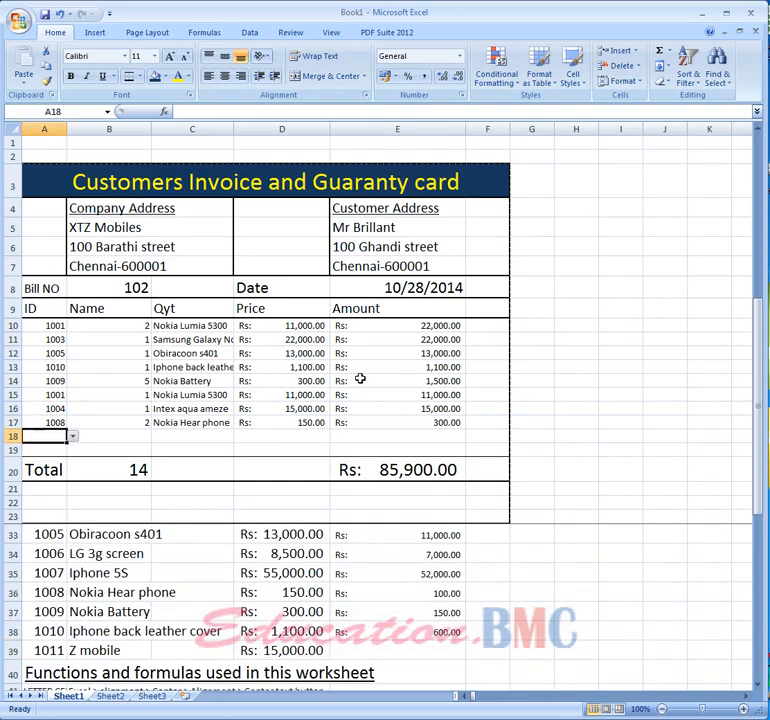
text(1011)
key(Return)
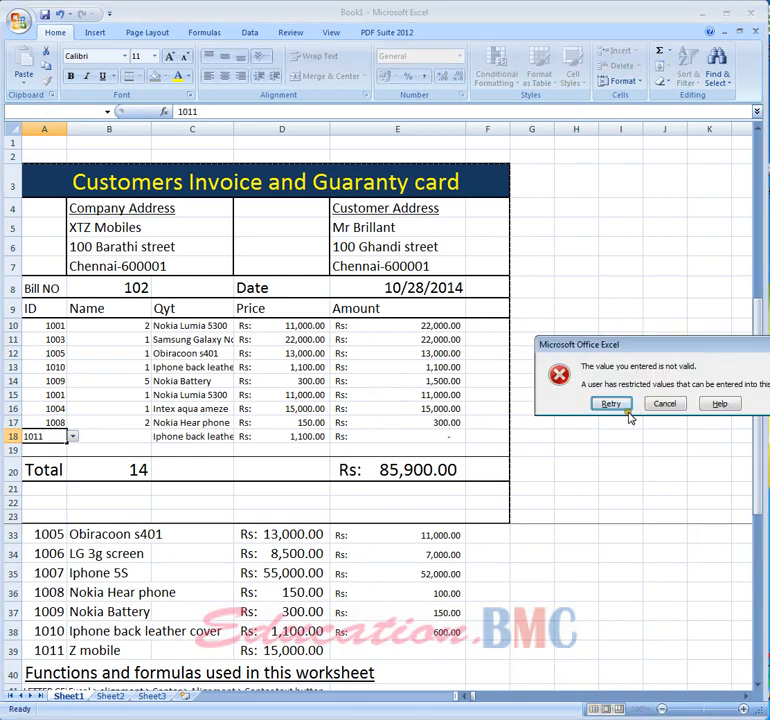
click(665, 403)
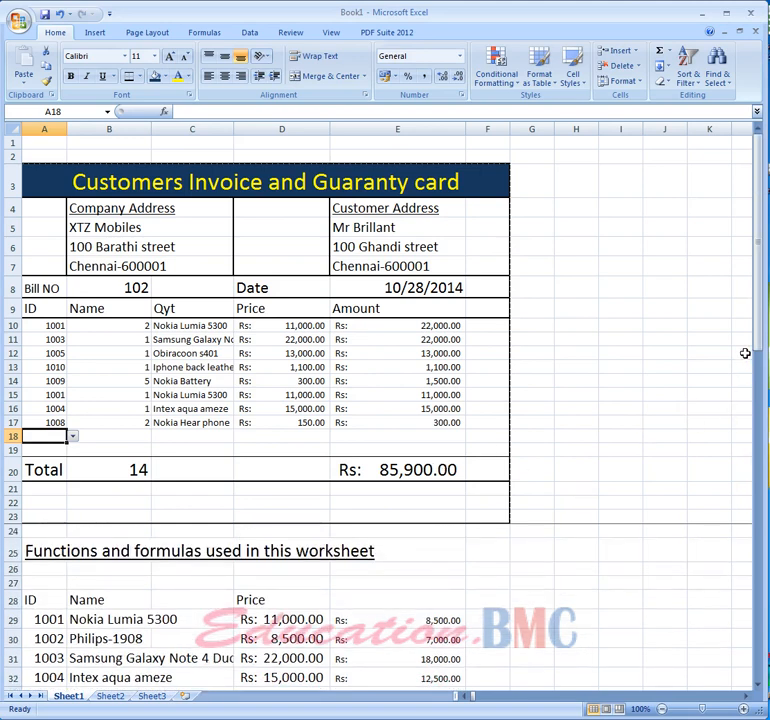
- Change the item ID cell's Data Validation list source to =$A$29:$A$39 to include the new product
drag(759, 330, 758, 316)
click(47, 327)
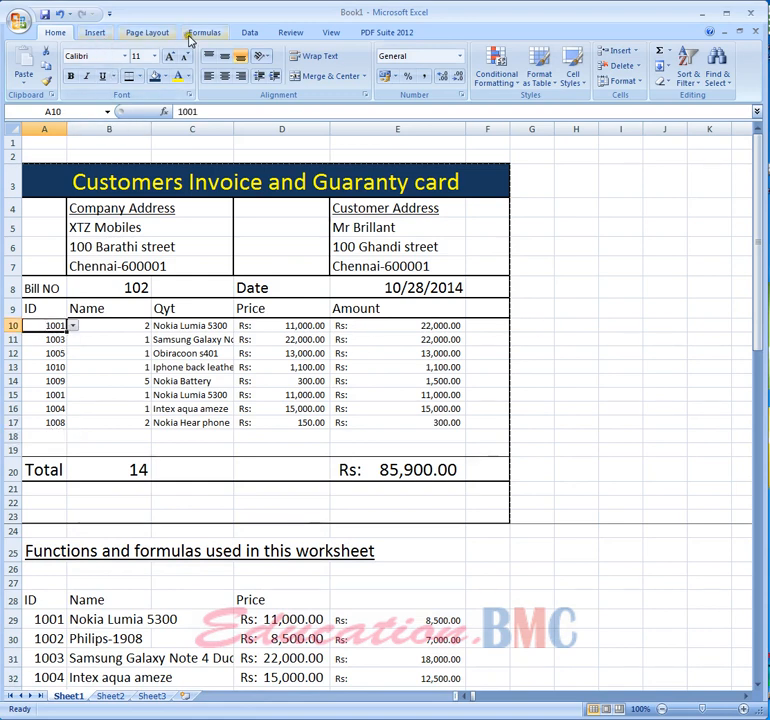
click(247, 35)
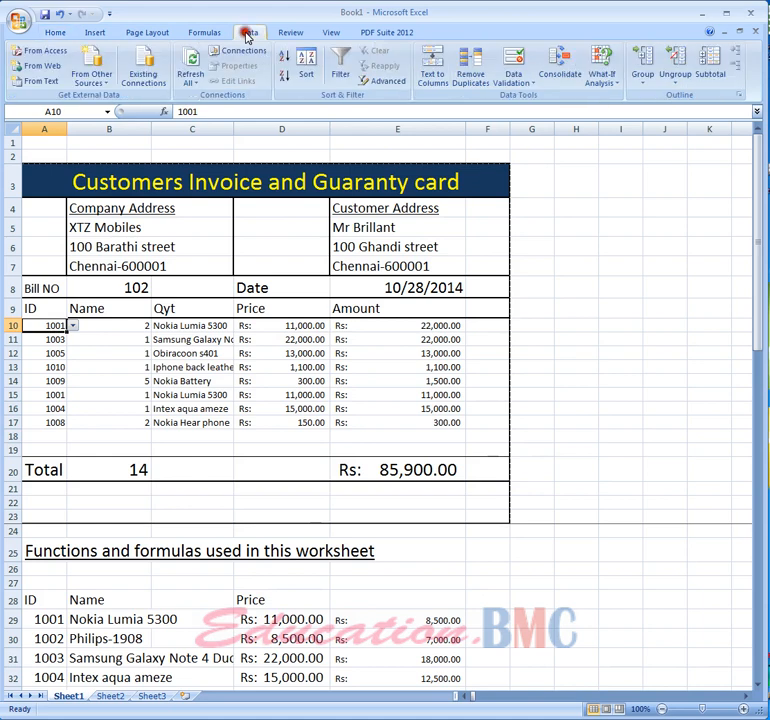
click(515, 62)
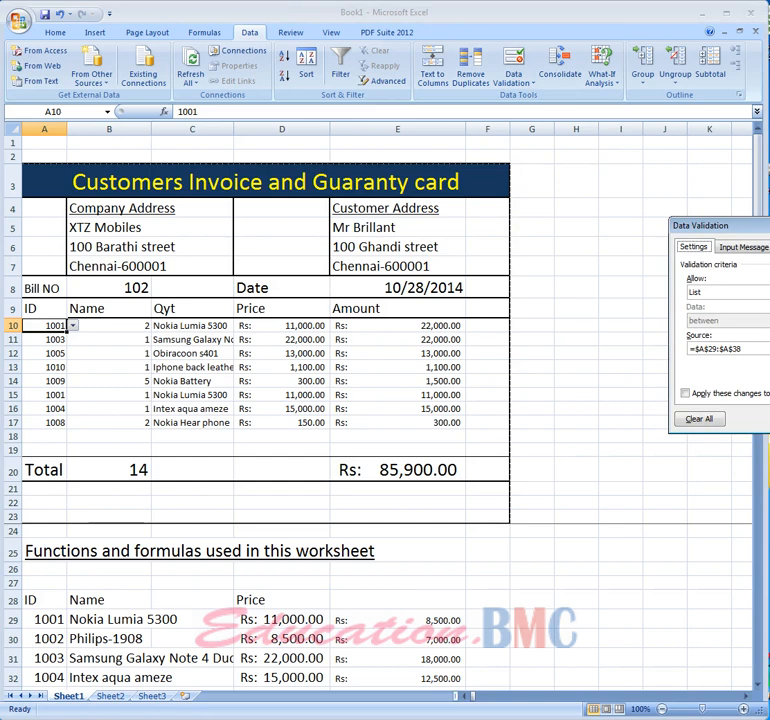
click(718, 292)
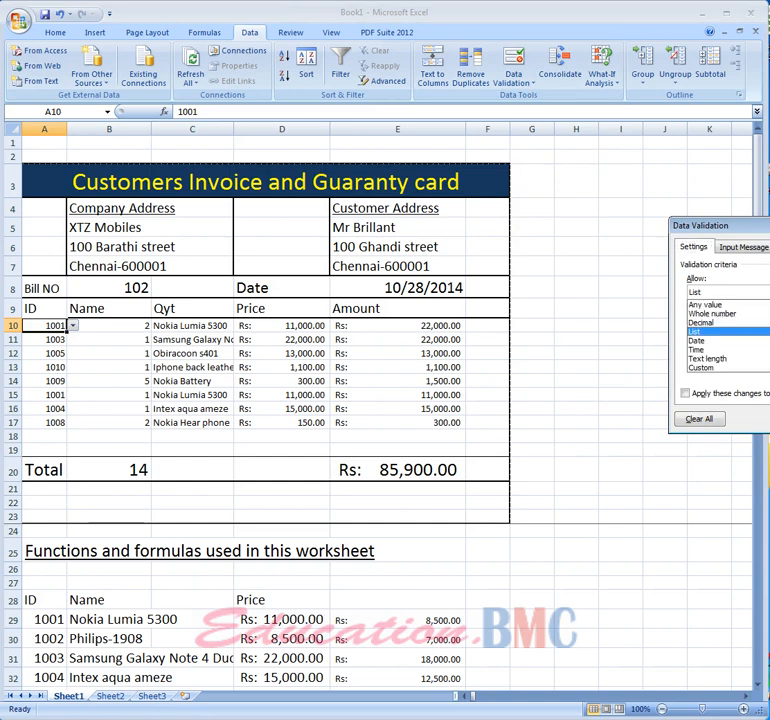
click(722, 333)
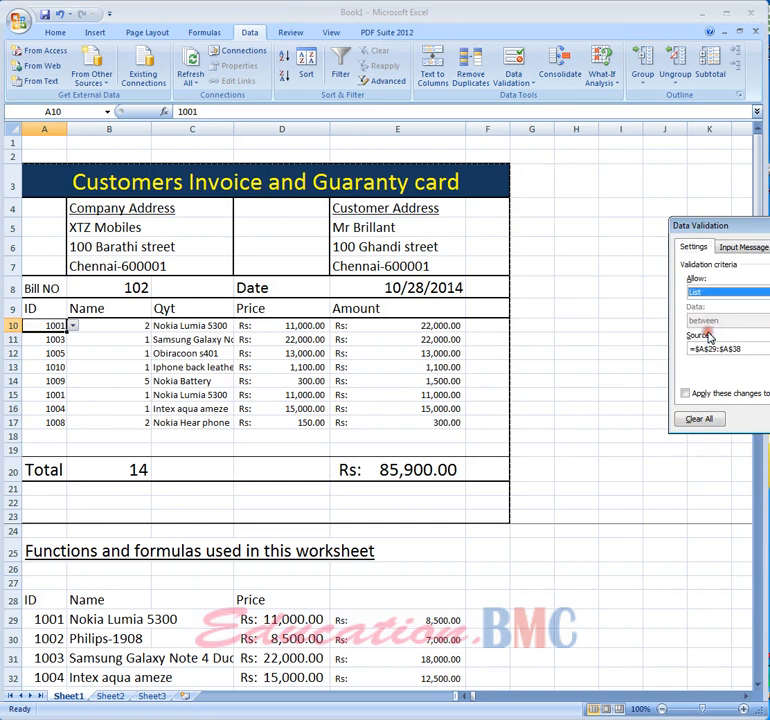
click(769, 349)
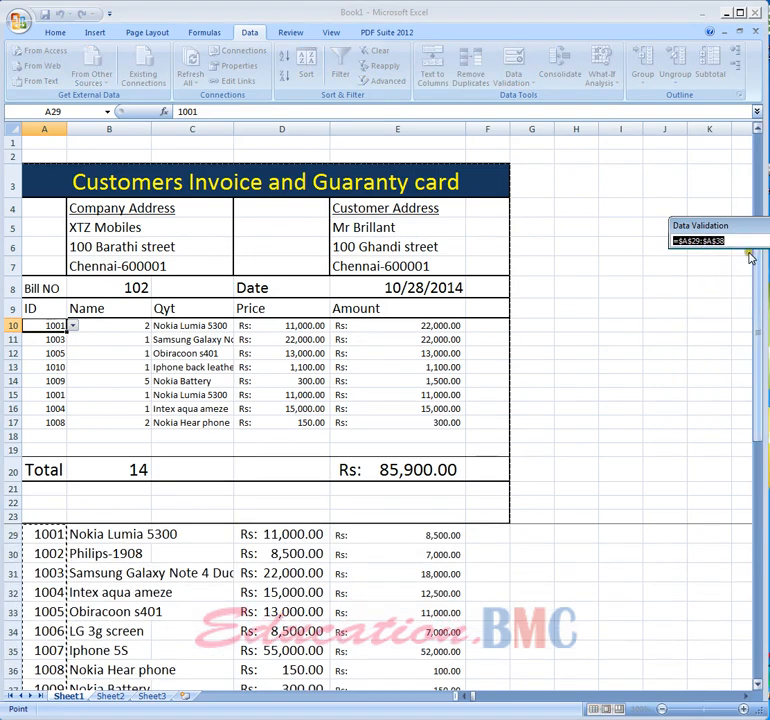
drag(753, 300, 749, 354)
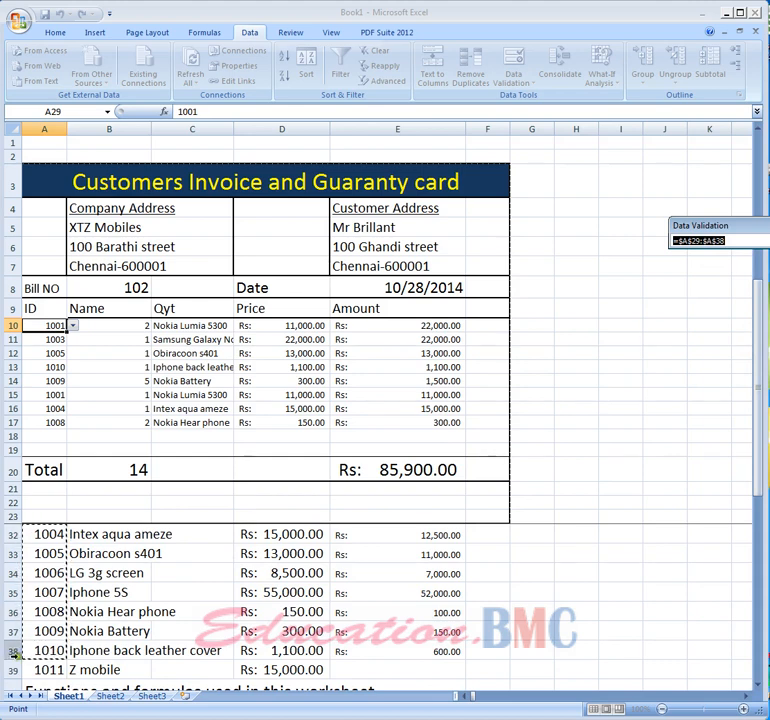
click(705, 241)
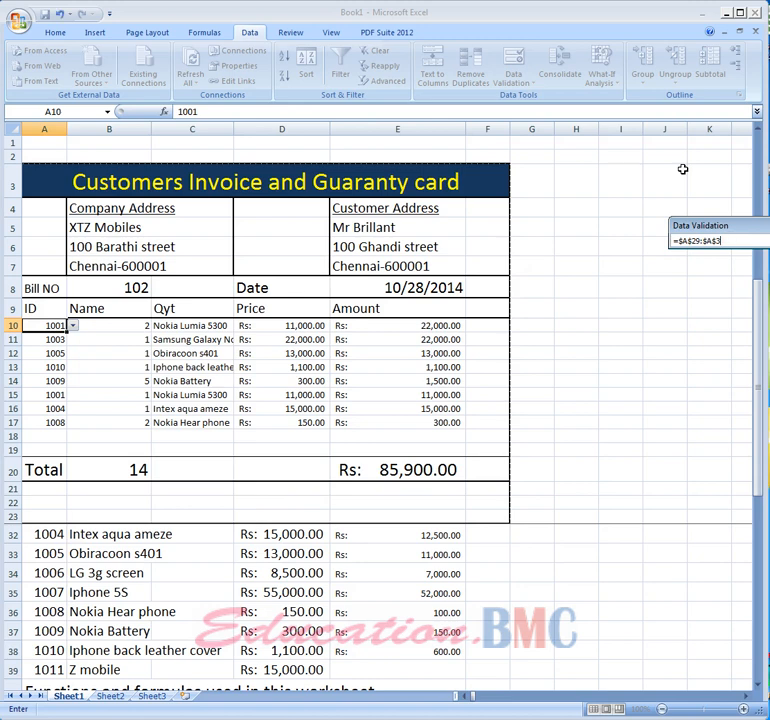
key(Return)
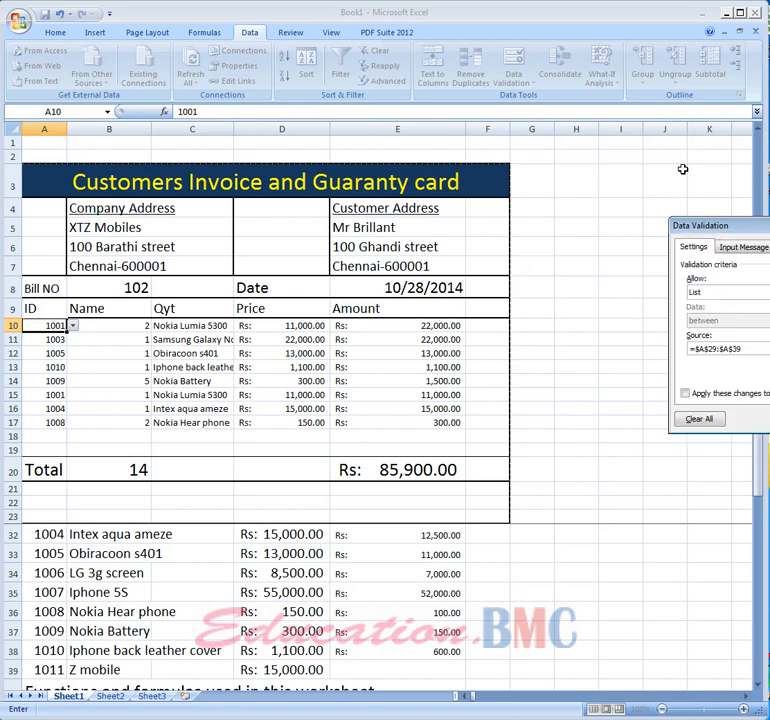
key(Return)
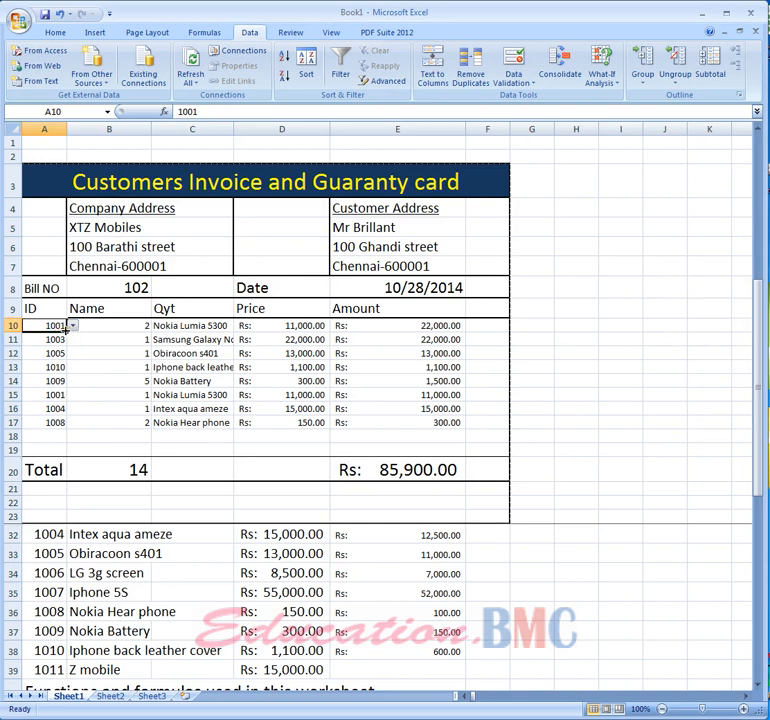
- Retry entering item ID 1011 in the ninth item row and cancel the rejected entry
click(53, 437)
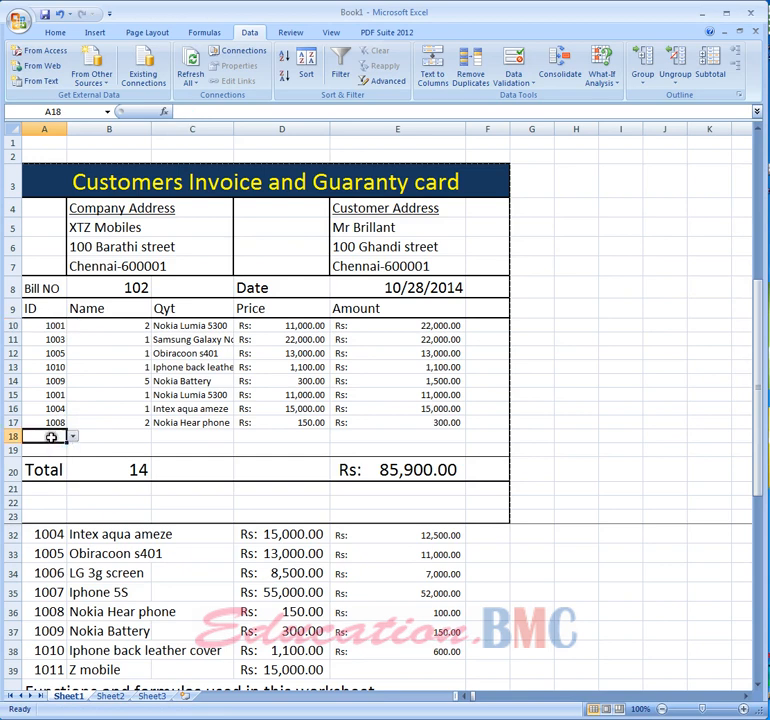
click(56, 444)
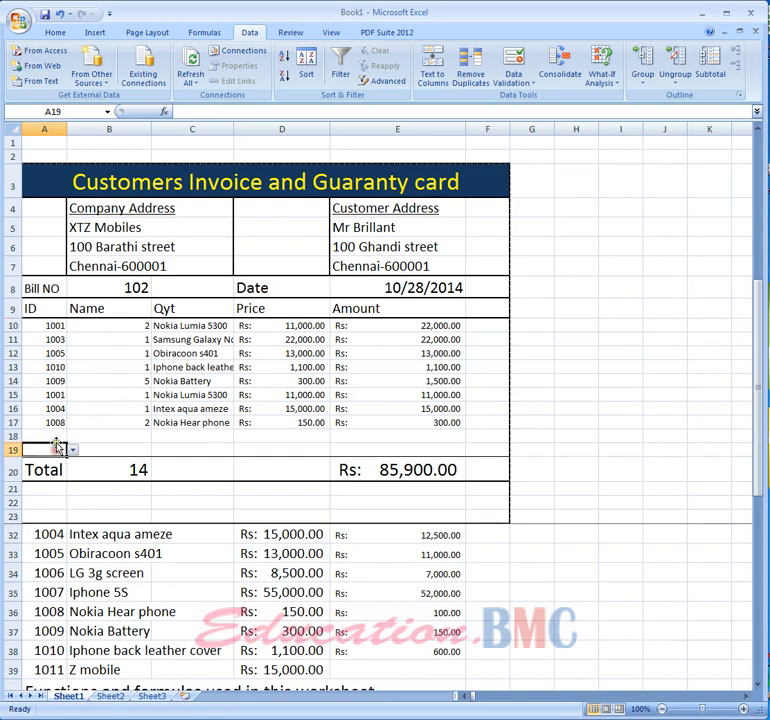
click(56, 437)
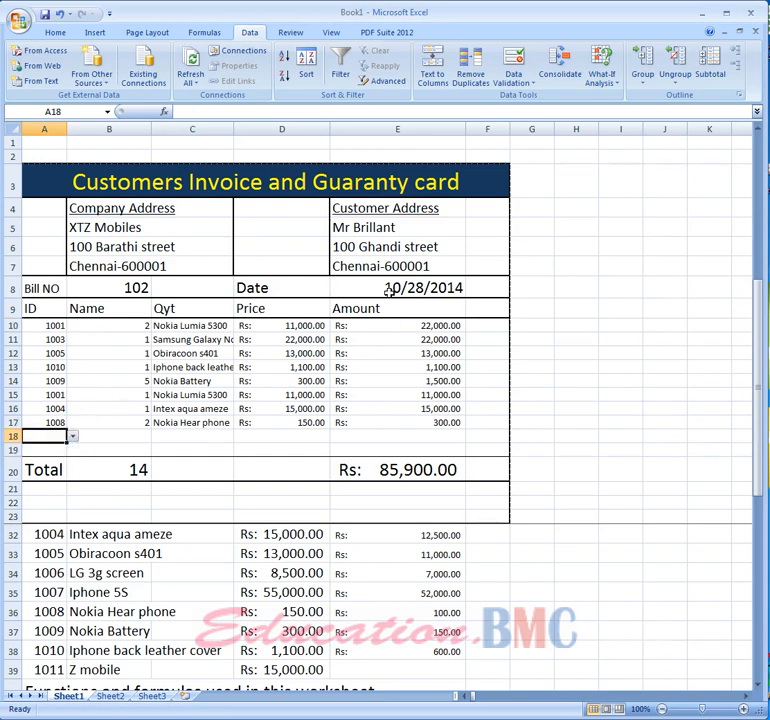
text(1)
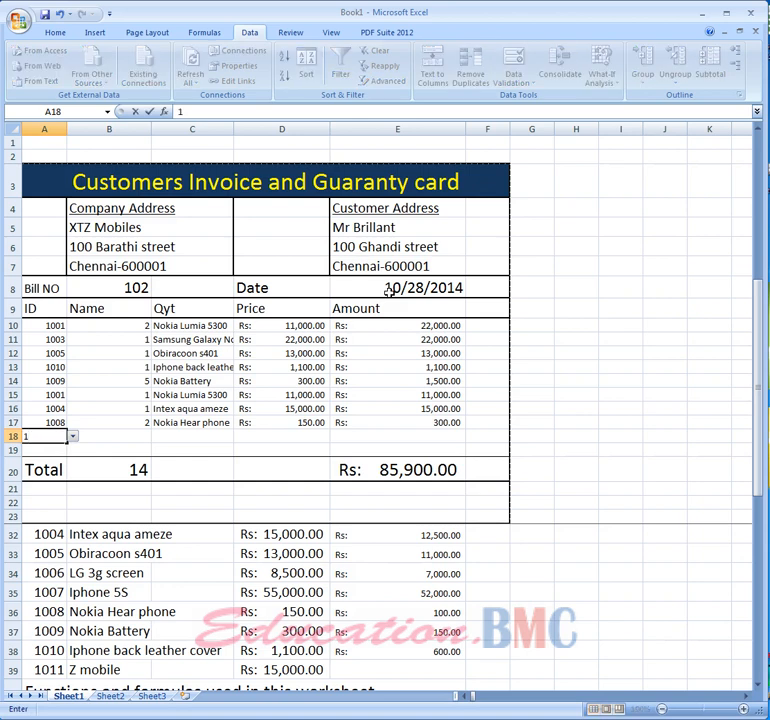
text(011)
key(Return)
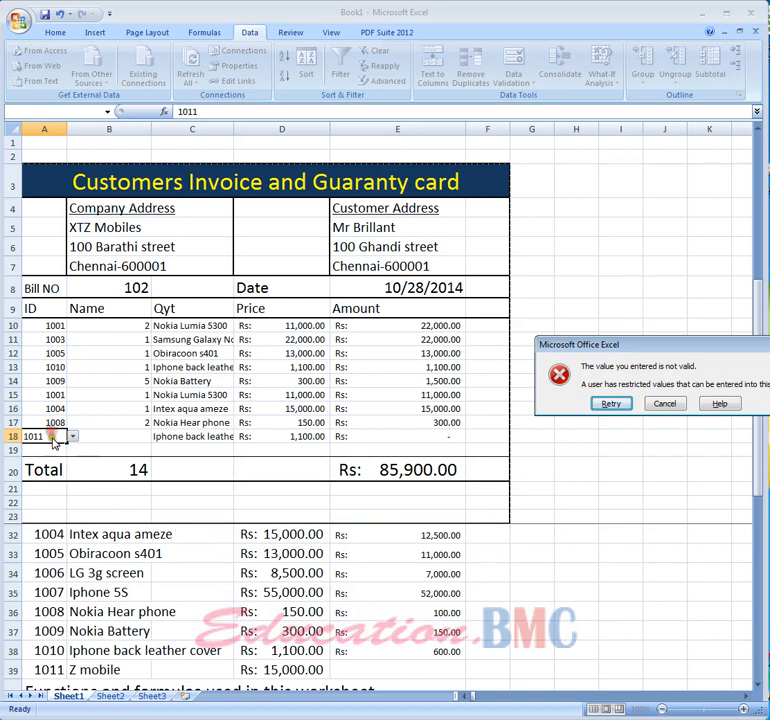
click(665, 404)
- Fill item ID 1001 down the whole item ID column, then clear the filled cells below the first item row
click(70, 422)
click(50, 423)
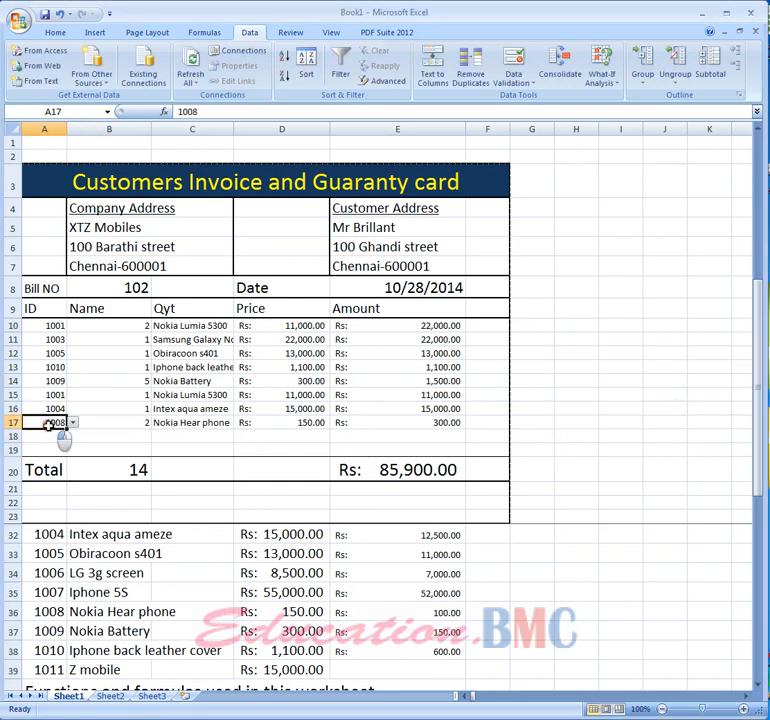
click(45, 325)
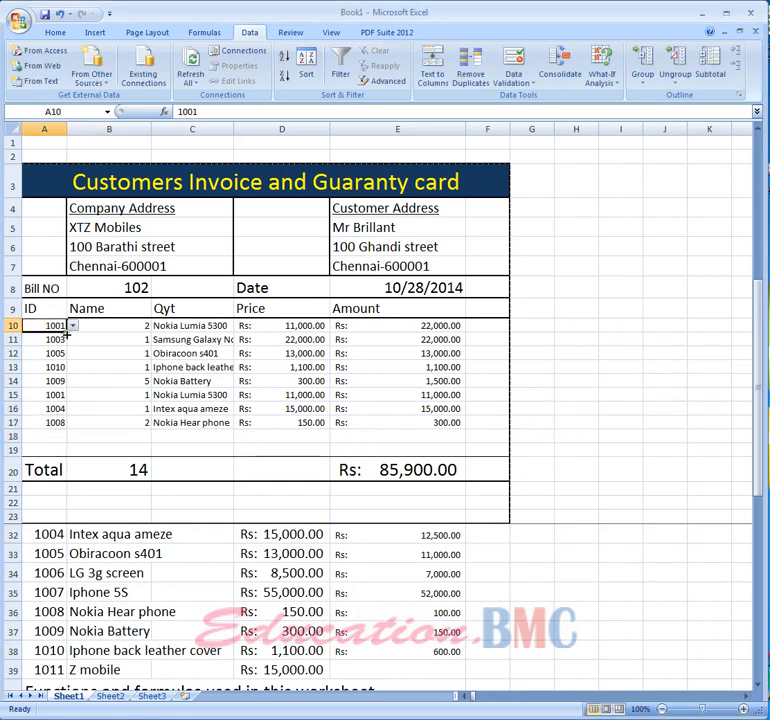
drag(66, 331, 45, 343)
click(86, 441)
right_click(45, 343)
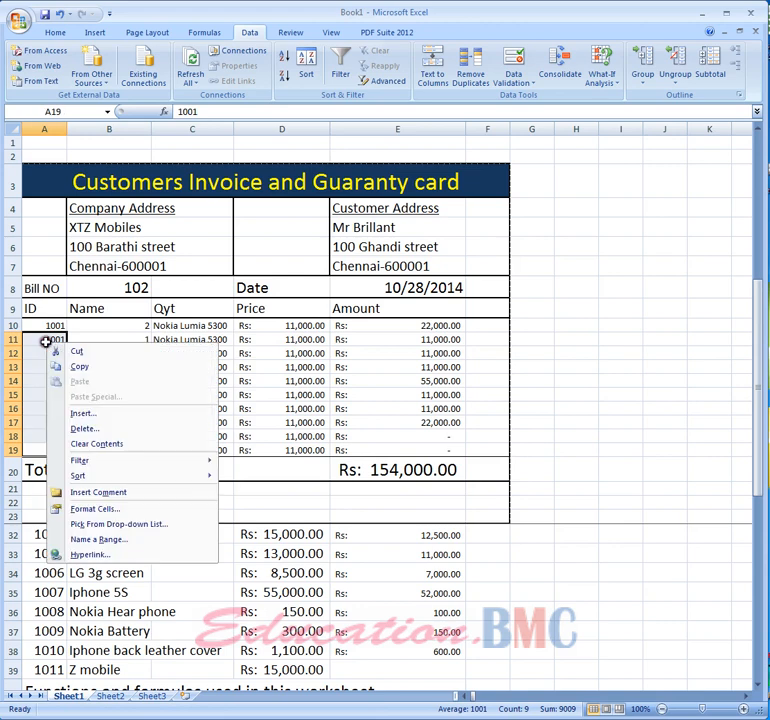
click(93, 452)
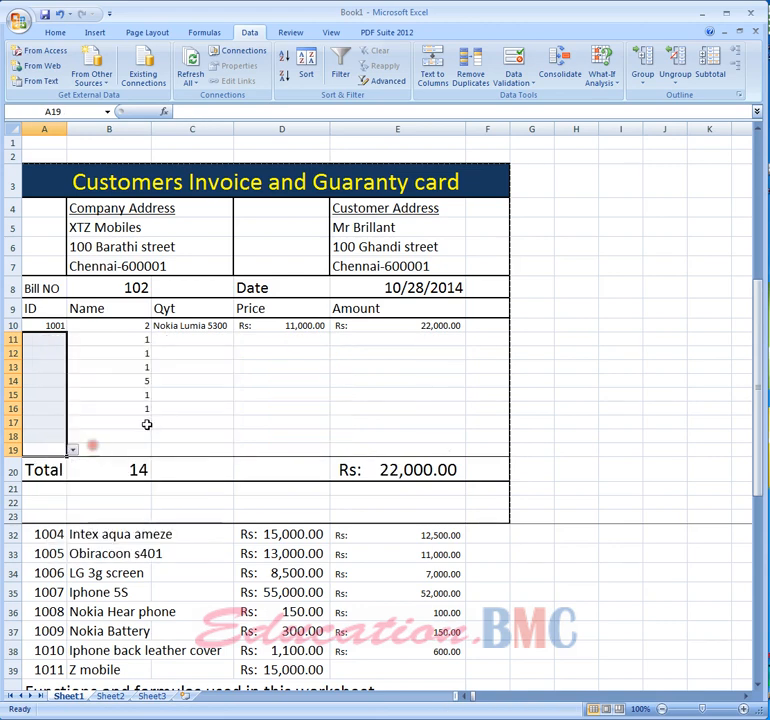
- Enter item ID 1011 in the second item row
click(52, 339)
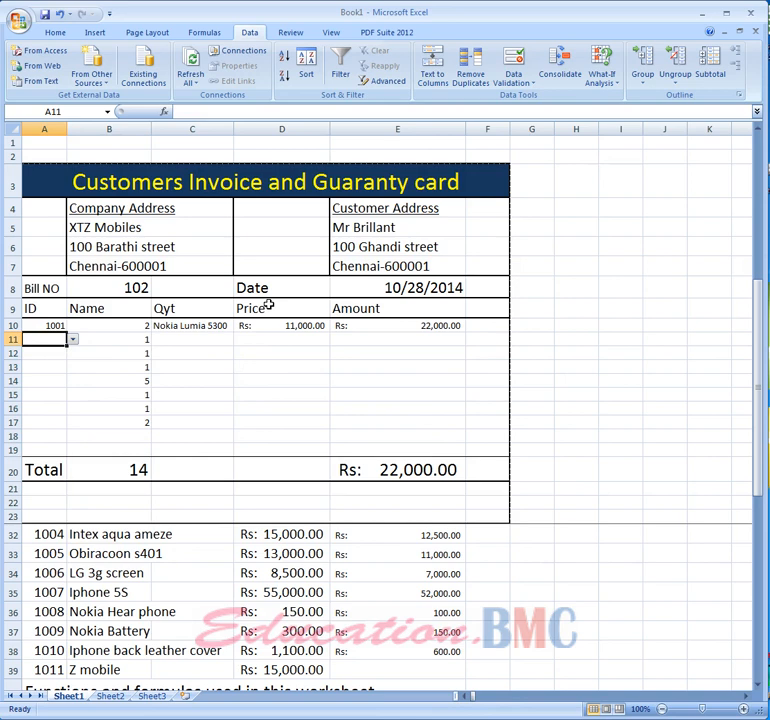
text(1011)
key(Return)
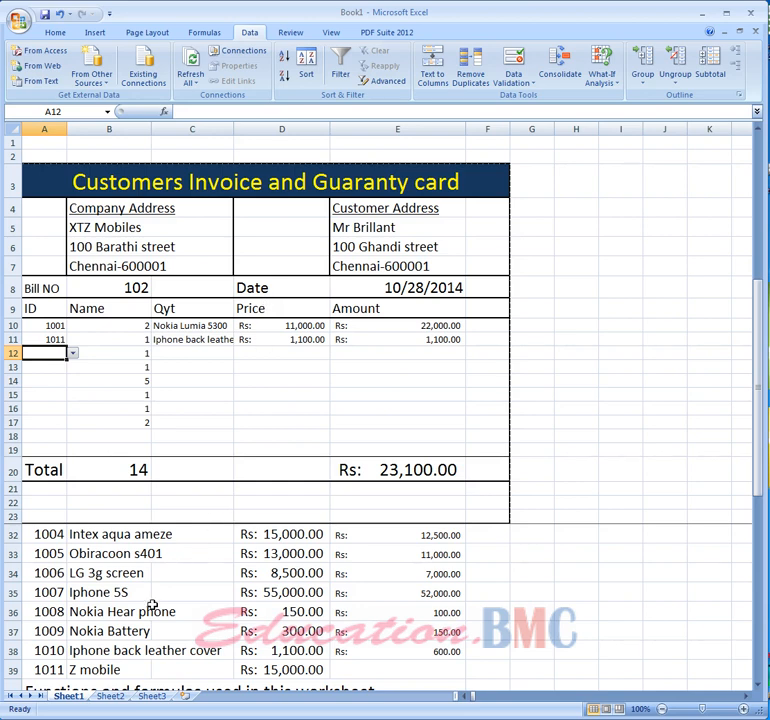
scroll(154, 601, down, 1)
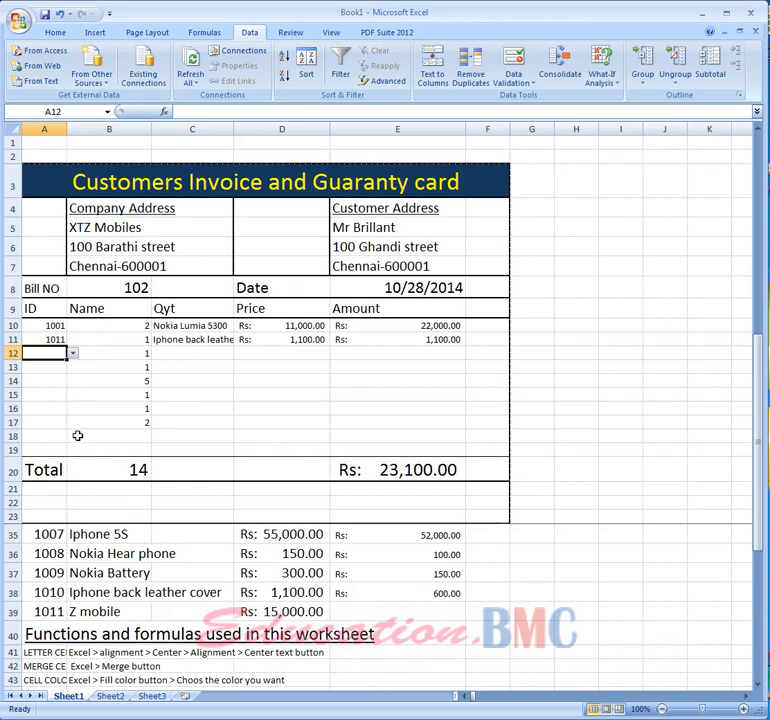
scroll(77, 435, up, 3)
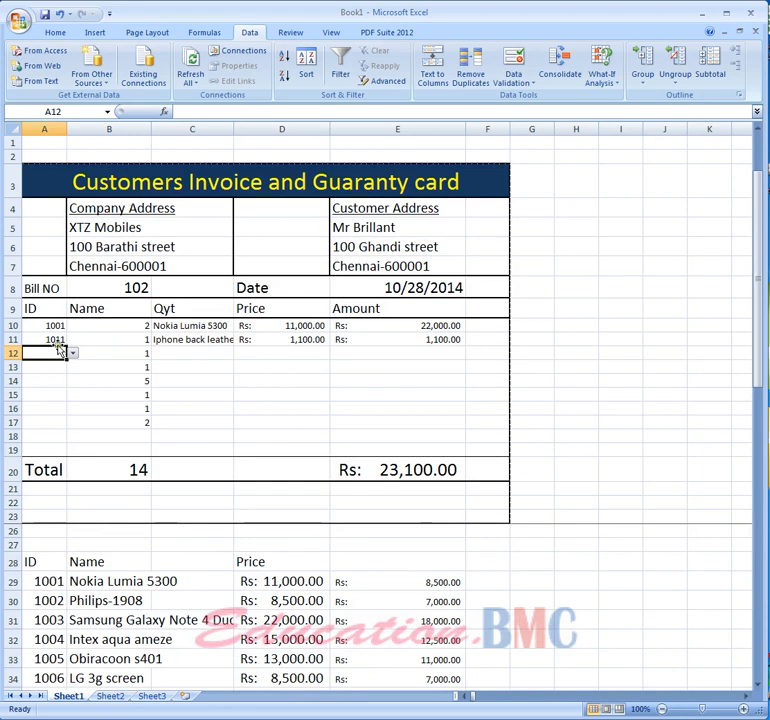
click(55, 340)
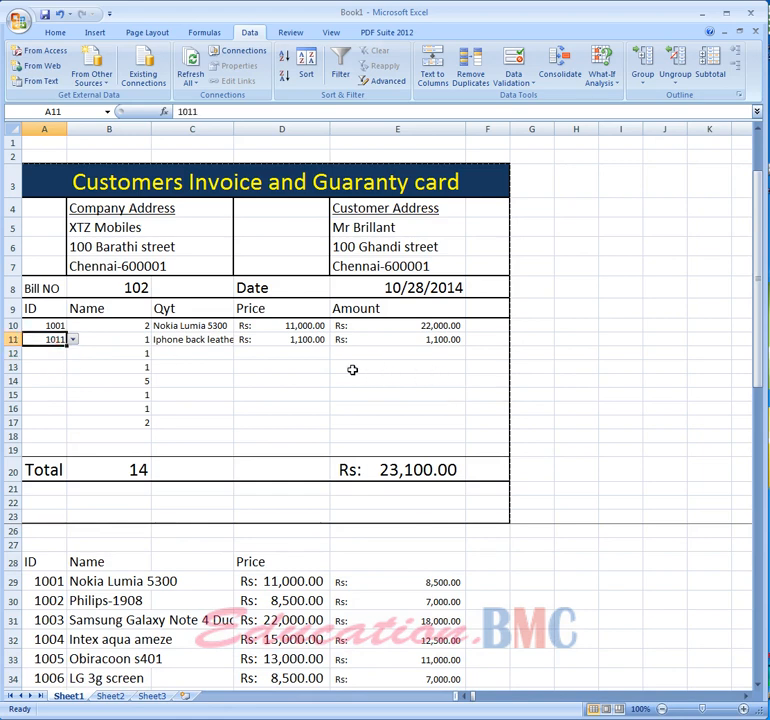
- Undo the last three changes to restore the original item IDs
click(59, 16)
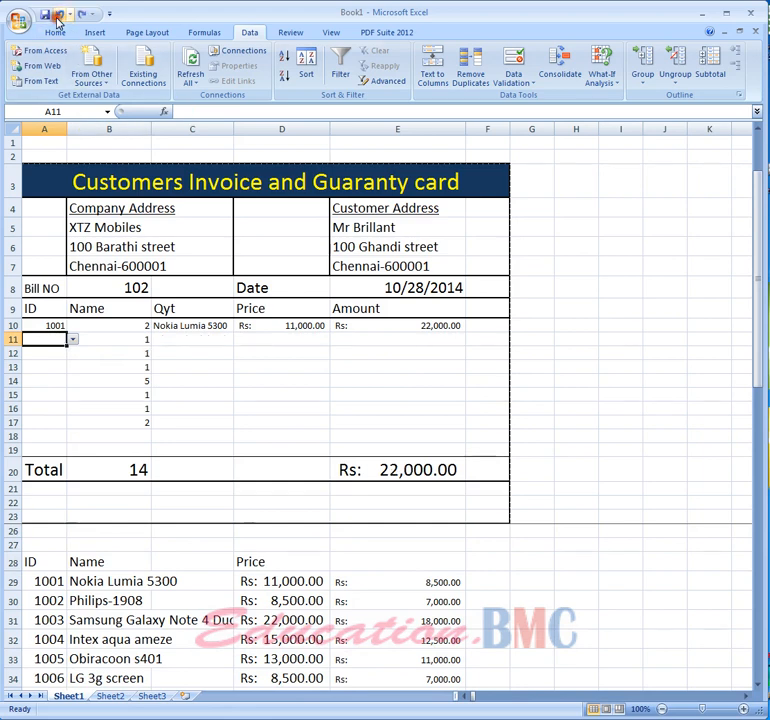
click(59, 16)
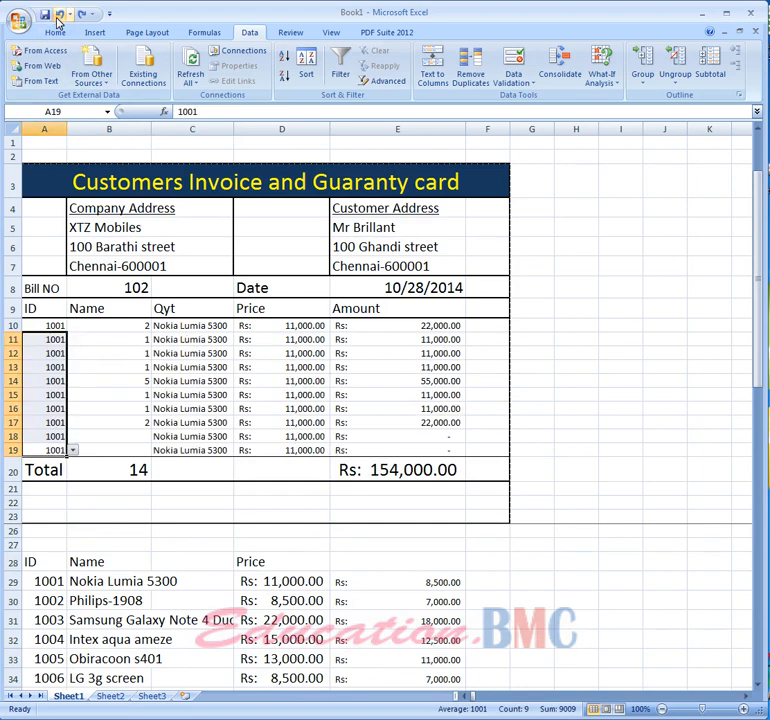
click(59, 16)
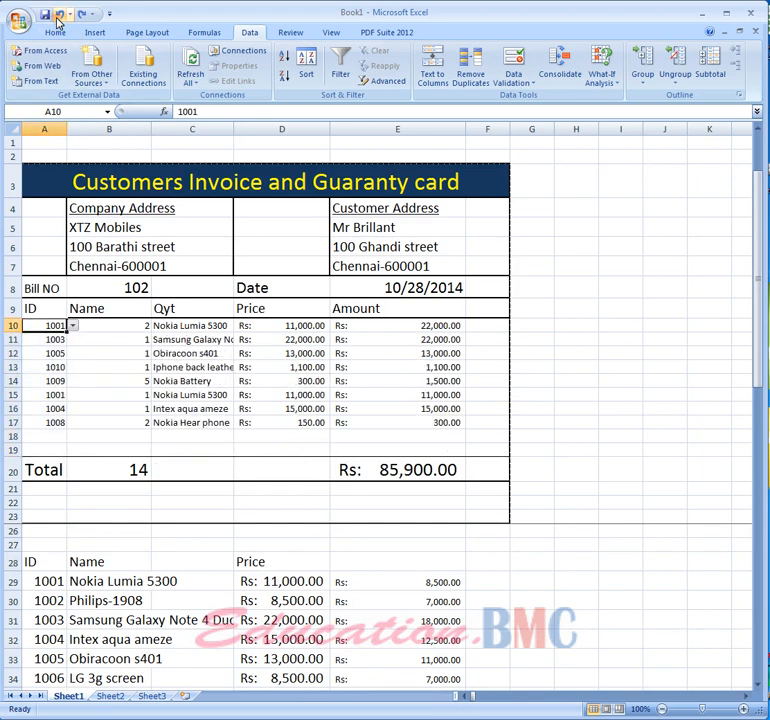
- Try entering item ID 11001 in the ninth item row and cancel the rejected entry
click(46, 436)
text(11001)
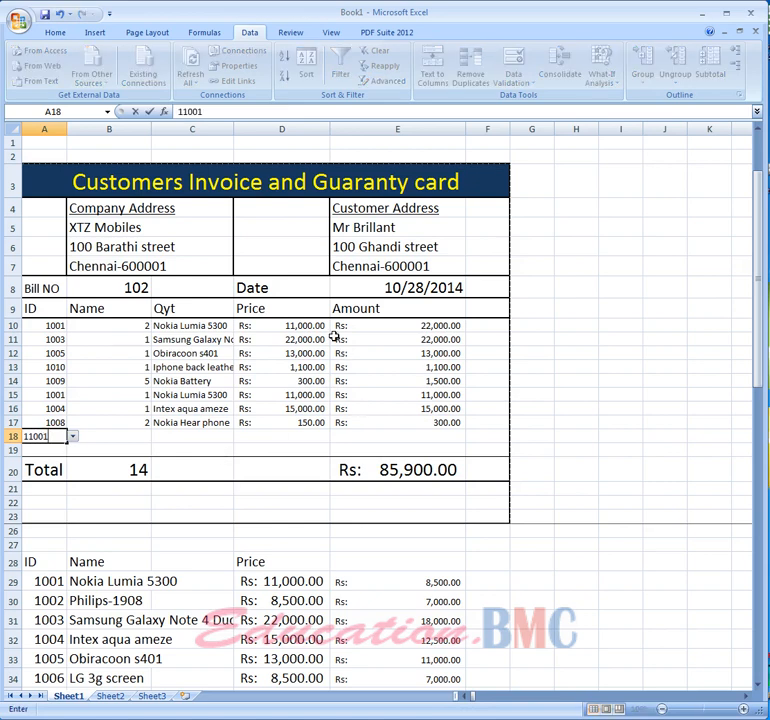
key(Return)
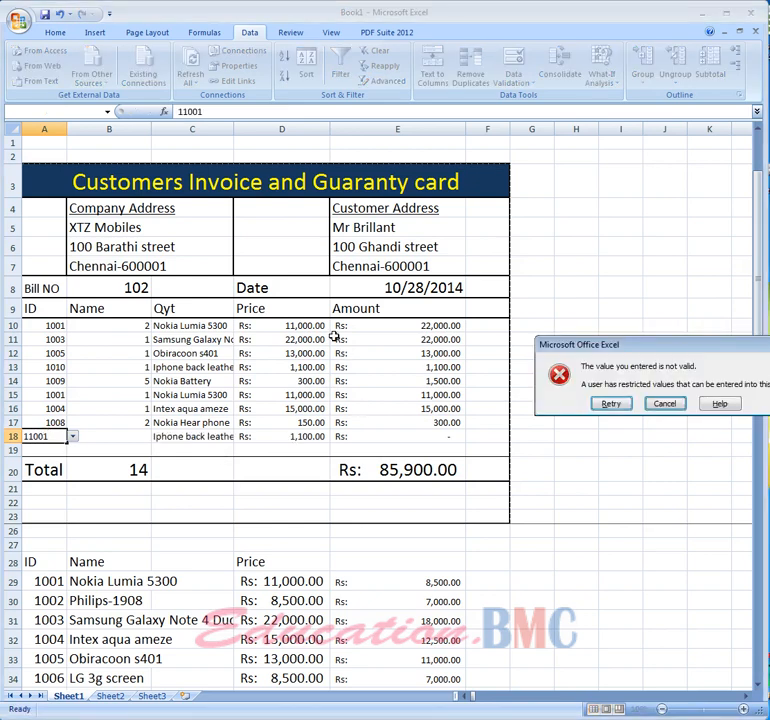
key(Escape)
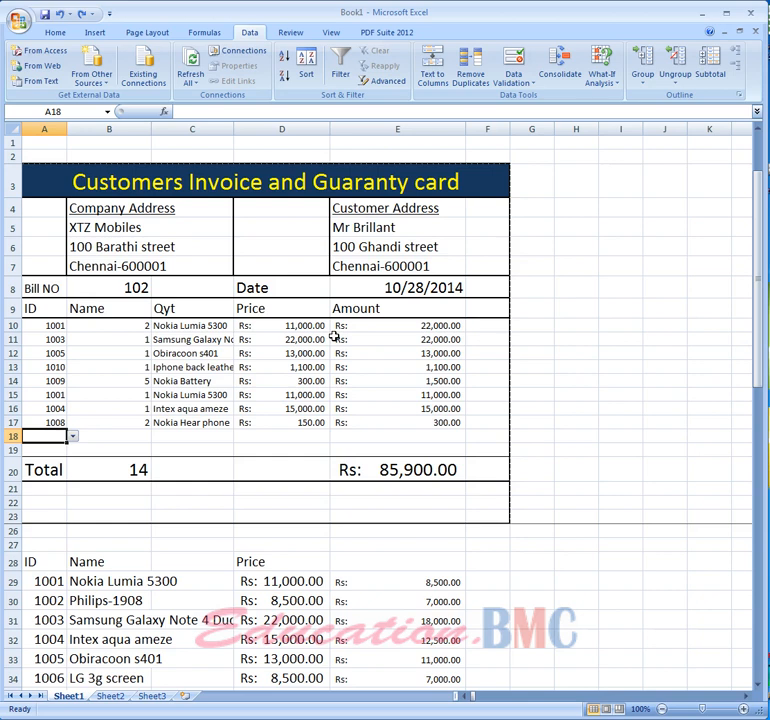
- Clear the ID, name and price of the 1011 Z mobile row in the product list
click(266, 437)
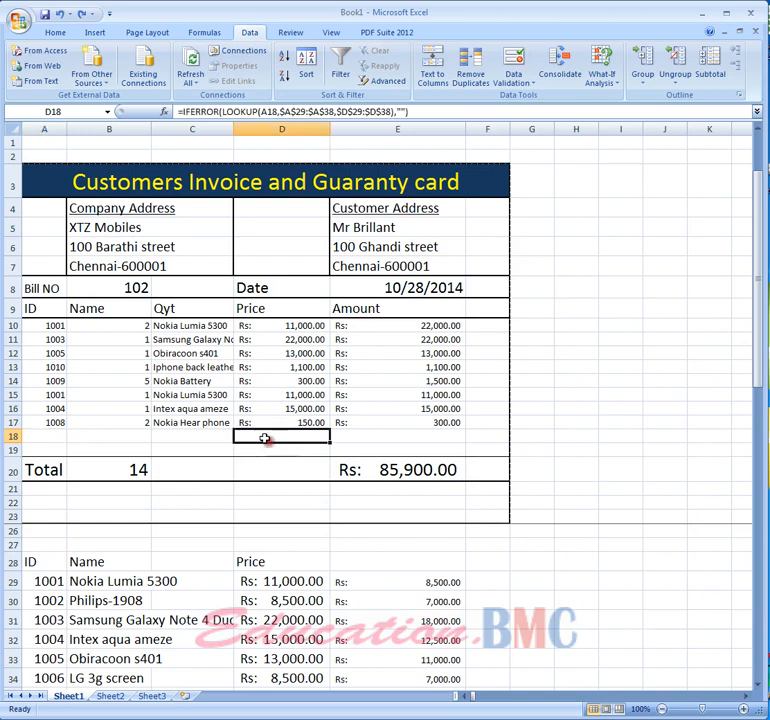
click(52, 581)
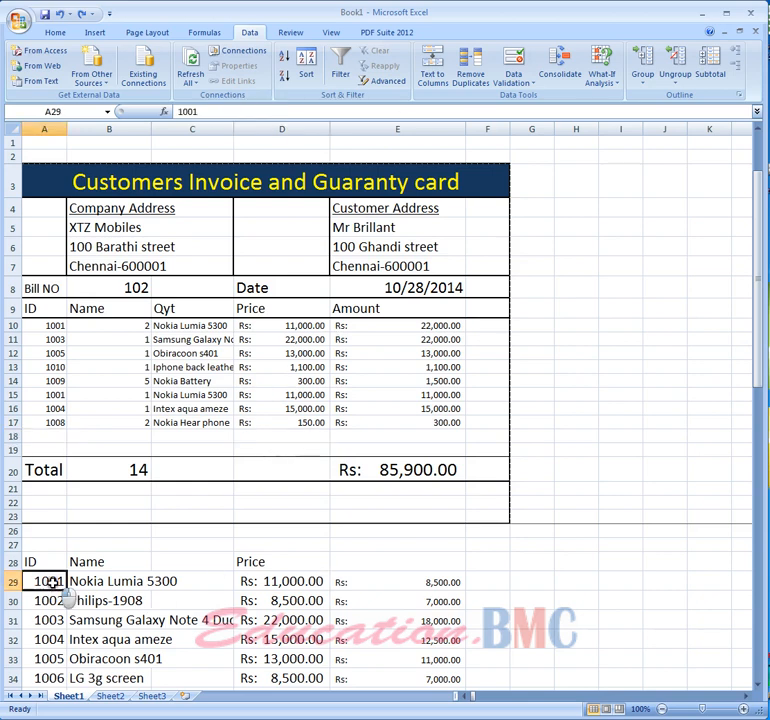
key(Down)
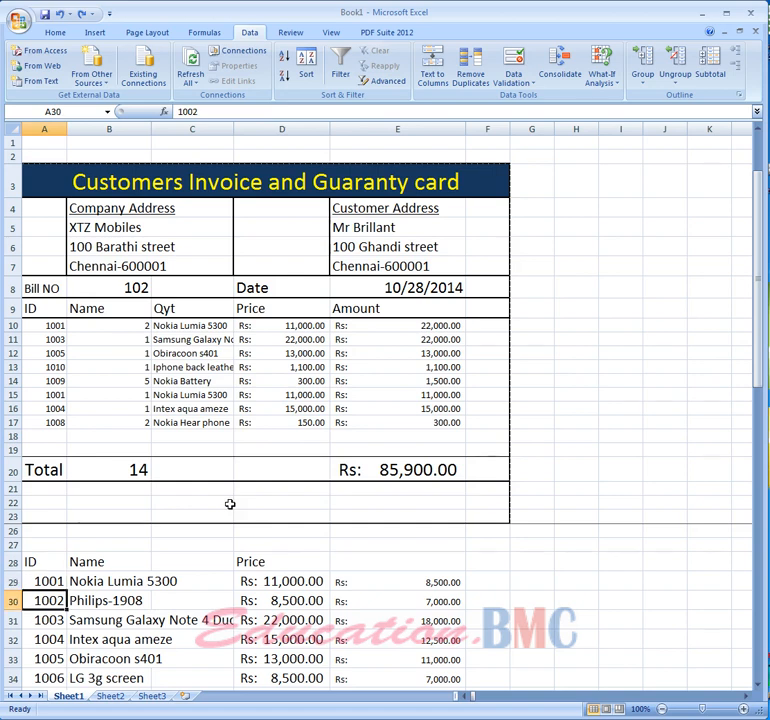
key(Up)
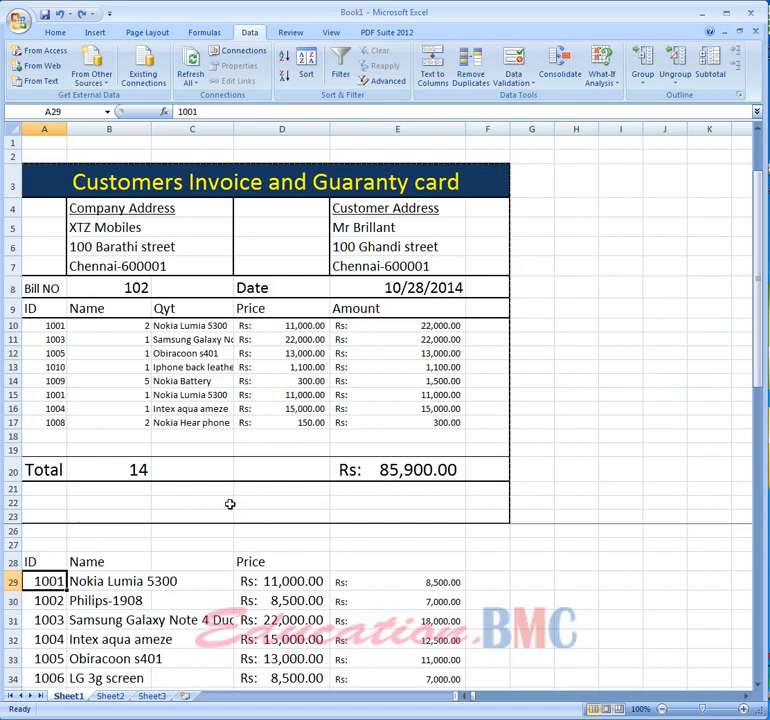
key(Down)
key(Down)
key(Down)
key(Down)
key(Down)
key(Down)
key(Down)
key(Down)
key(Down)
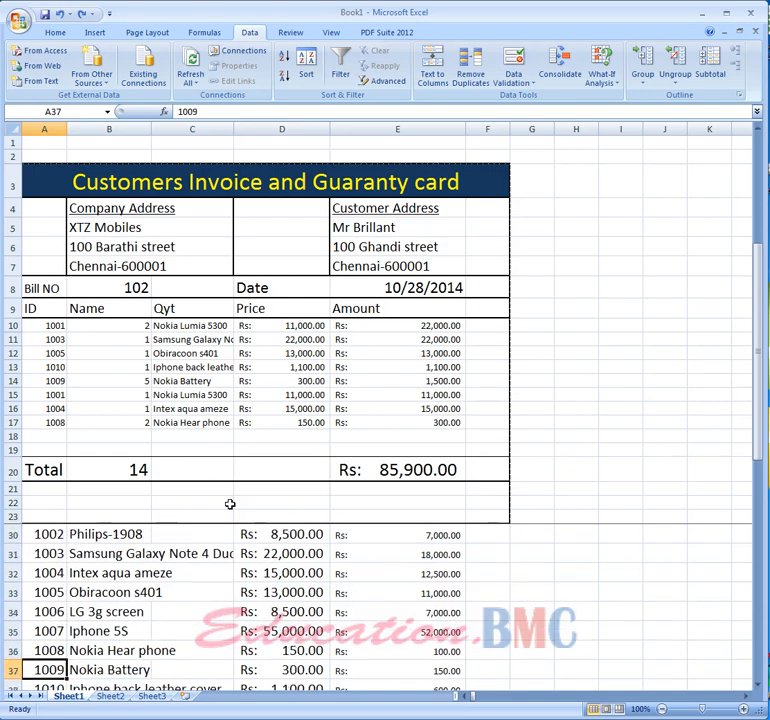
key(Down)
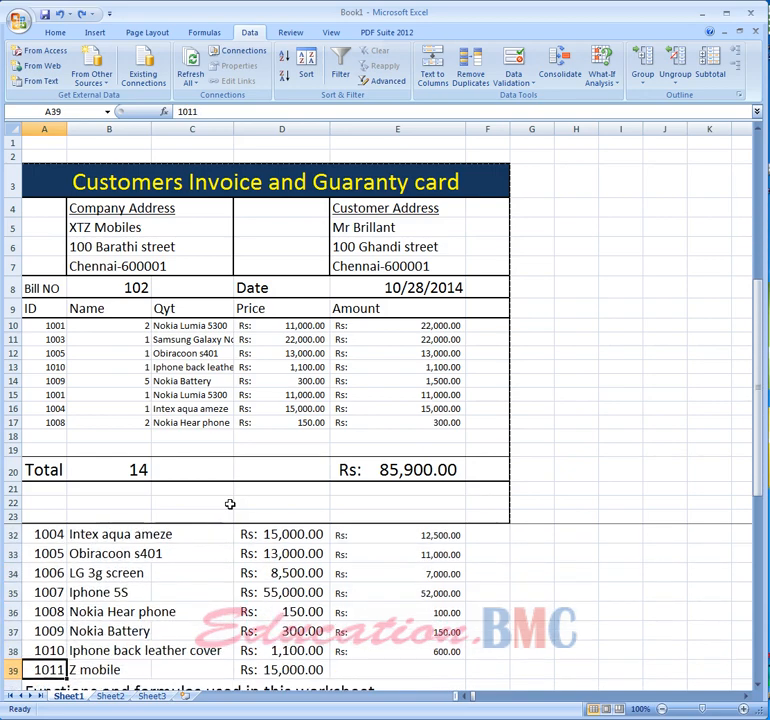
key(Delete)
key(Right)
key(Delete)
key(Right)
key(Right)
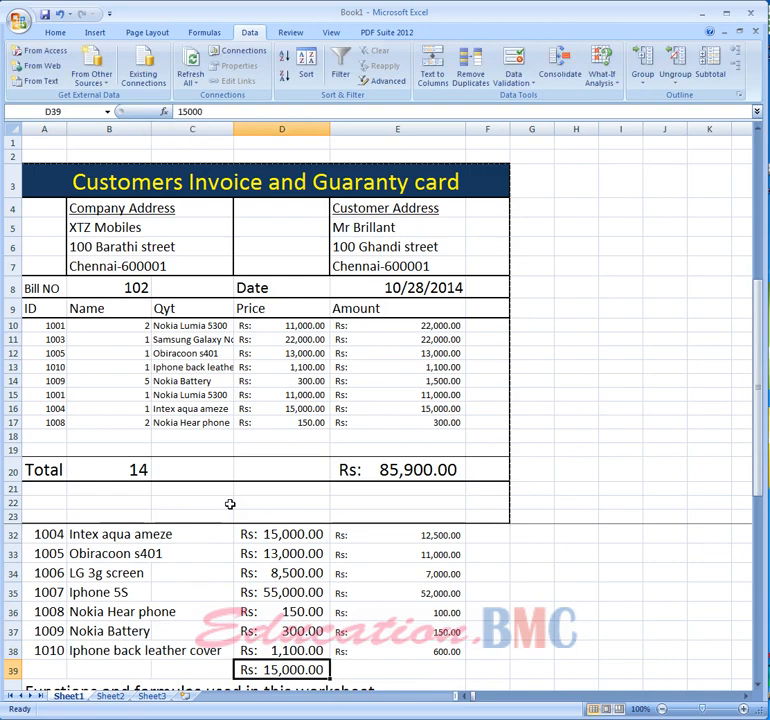
key(Delete)
key(Right)
- Review the product list's IDs, names and prices row by row
key(Left)
key(Left)
key(Left)
key(Left)
key(Up)
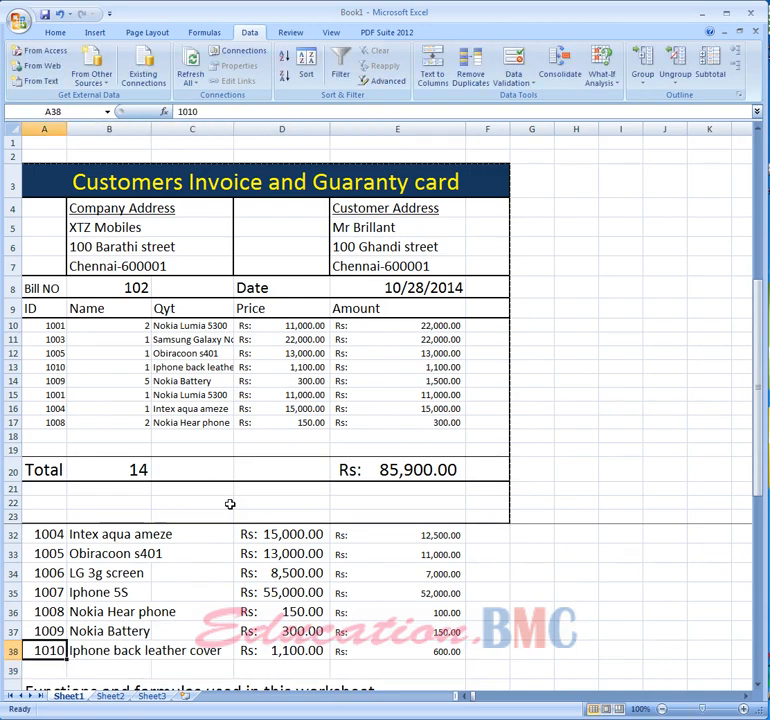
key(Up)
key(Up)
key(Up)
key(Up)
key(Up)
key(Up)
key(Up)
key(Up)
key(Up)
key(Up)
key(Up)
key(Up)
key(Up)
key(Up)
key(Down)
key(Down)
key(Down)
key(Down)
key(Down)
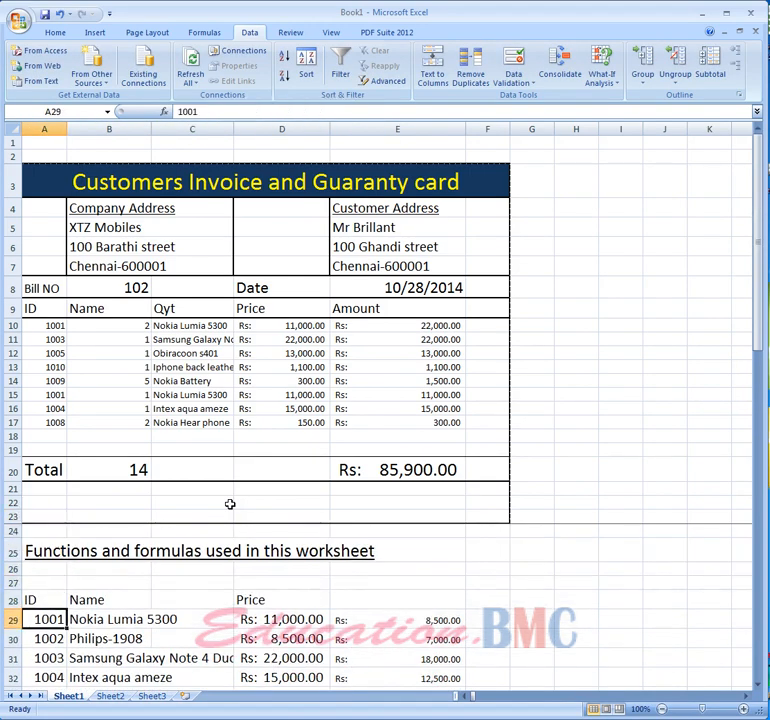
key(Right)
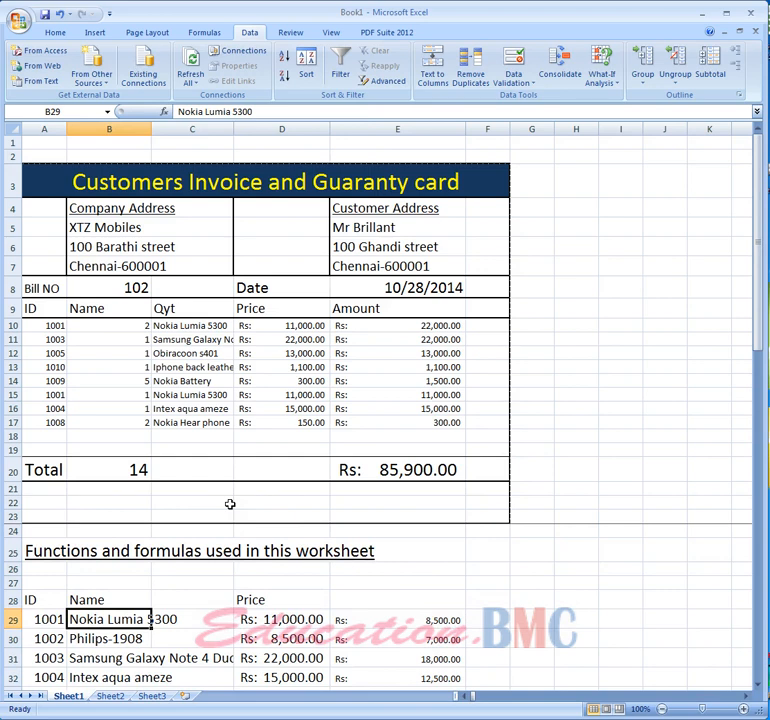
key(Left)
key(Right)
key(Right)
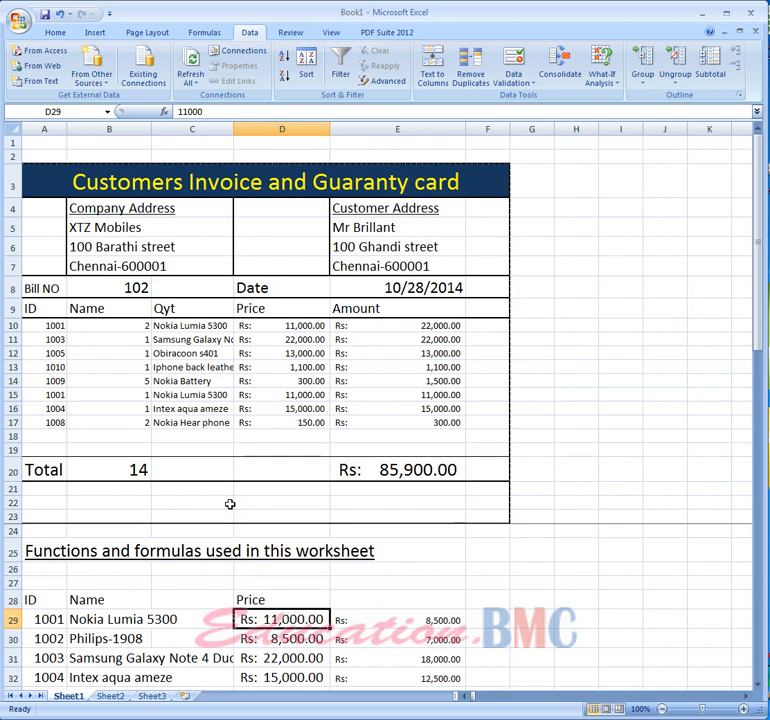
- Clear the amount values beside the product list in rows 29 to 38
click(358, 621)
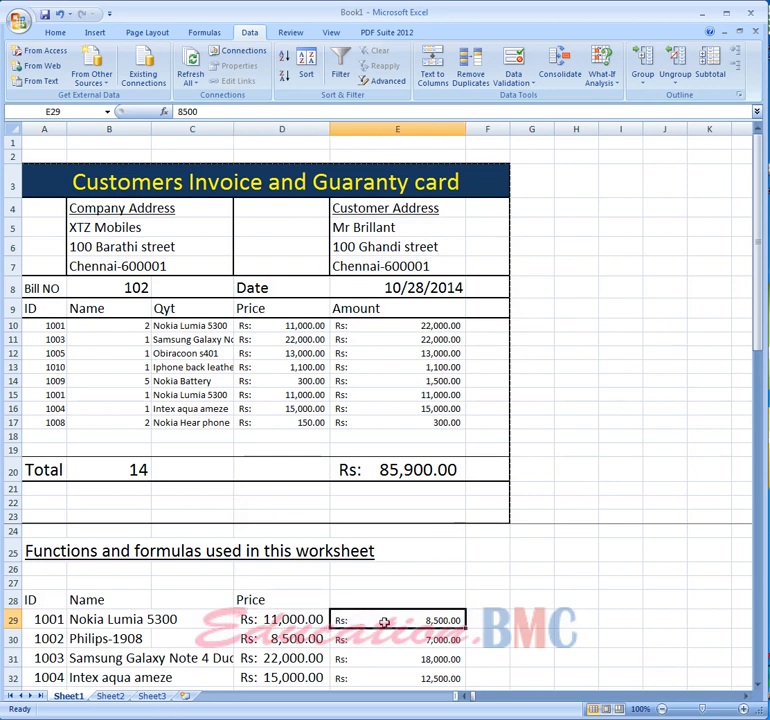
drag(392, 621, 394, 650)
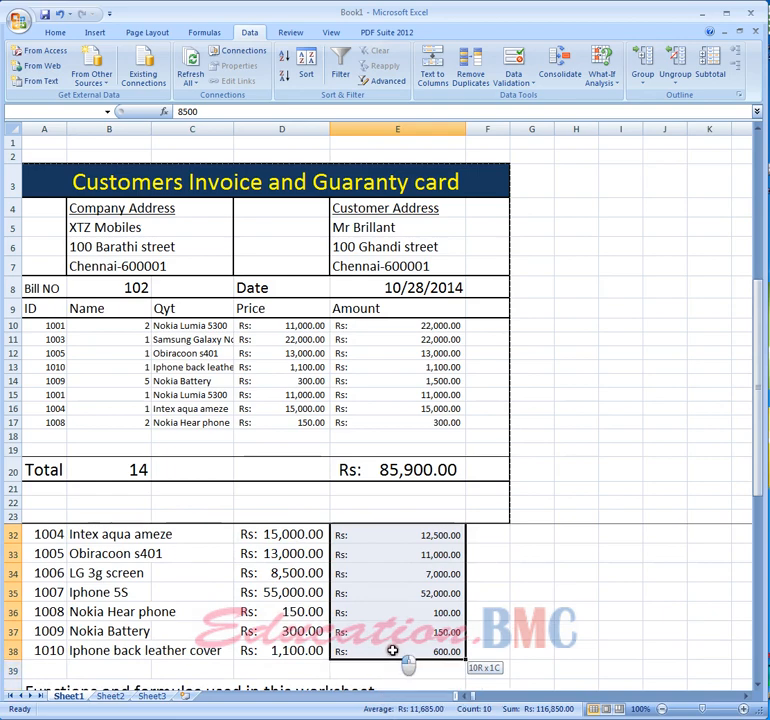
right_click(399, 628)
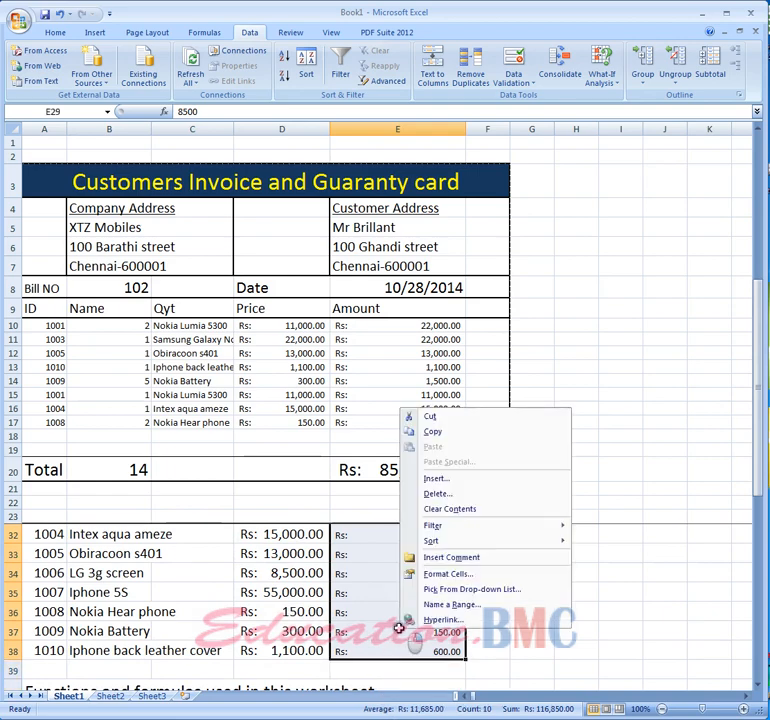
click(467, 509)
click(536, 592)
scroll(435, 641, up, 2)
scroll(435, 641, down, 2)
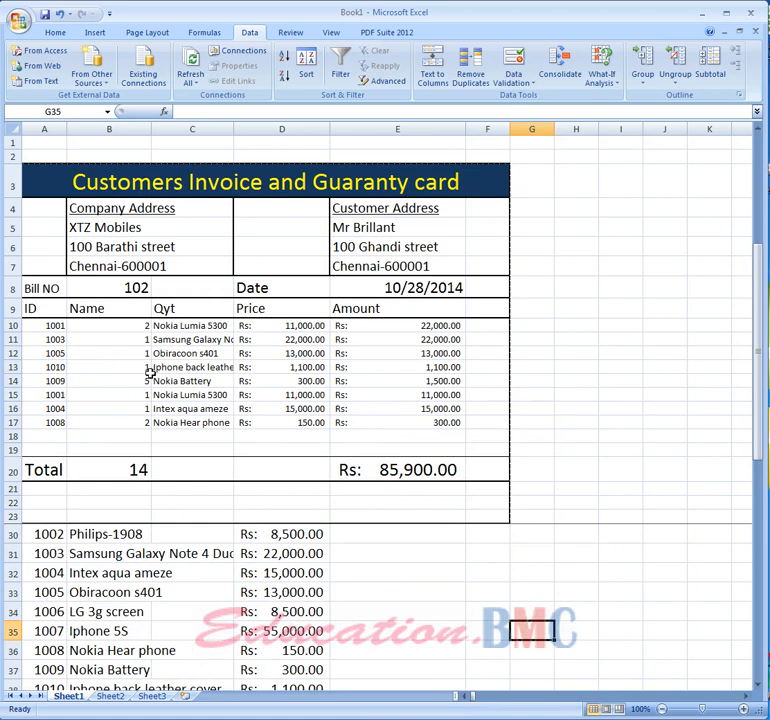
- Clear the item IDs from rows 10 to 17 of the invoice
scroll(294, 423, up, 2)
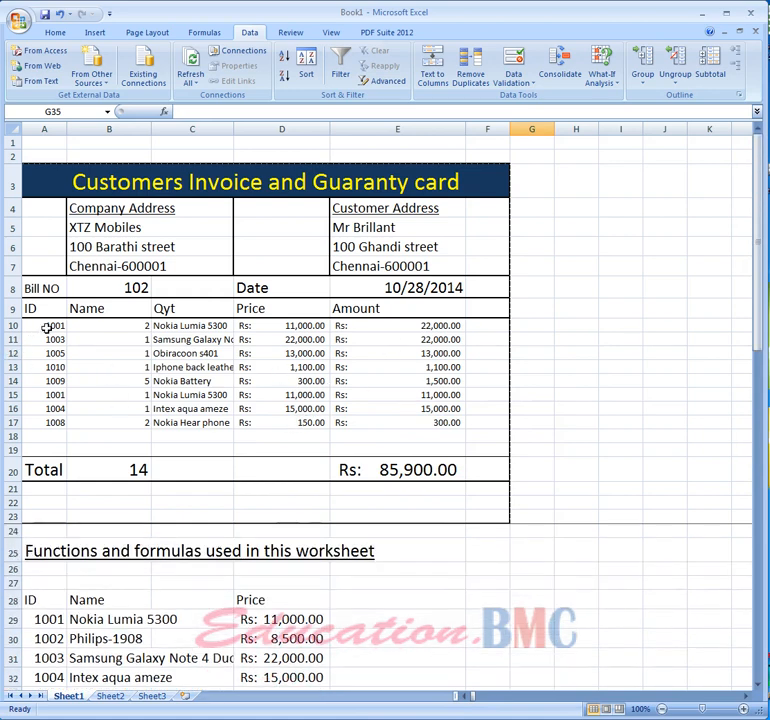
drag(47, 327, 38, 422)
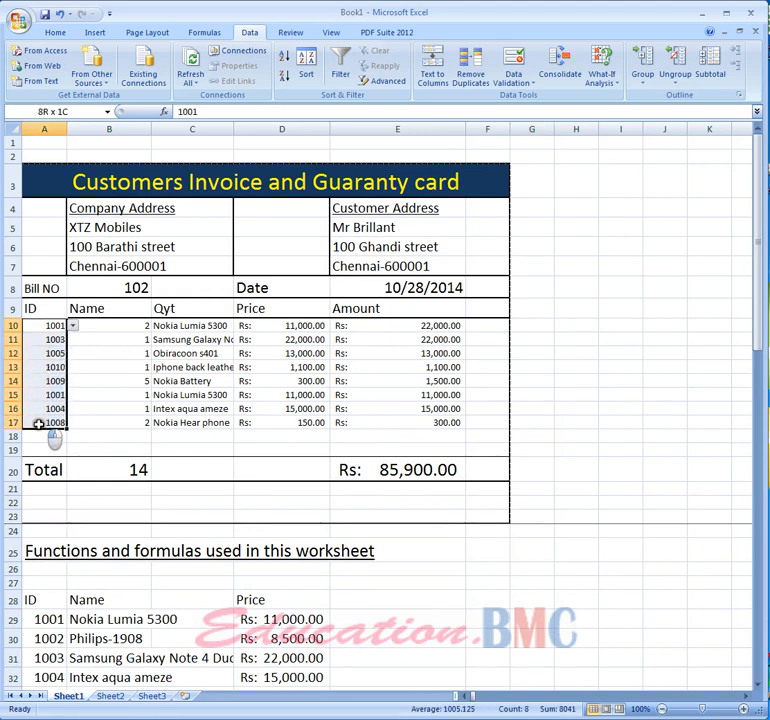
click(87, 398)
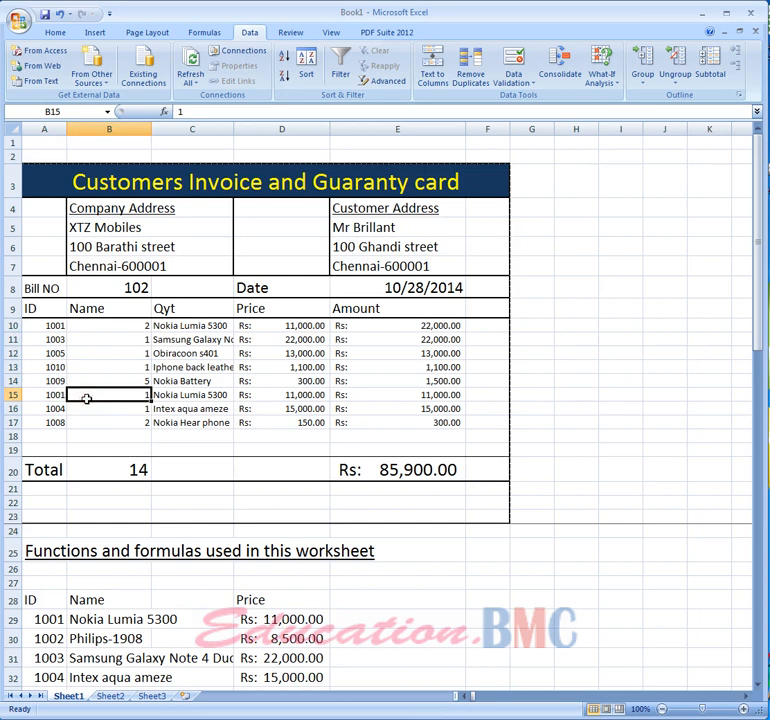
click(47, 326)
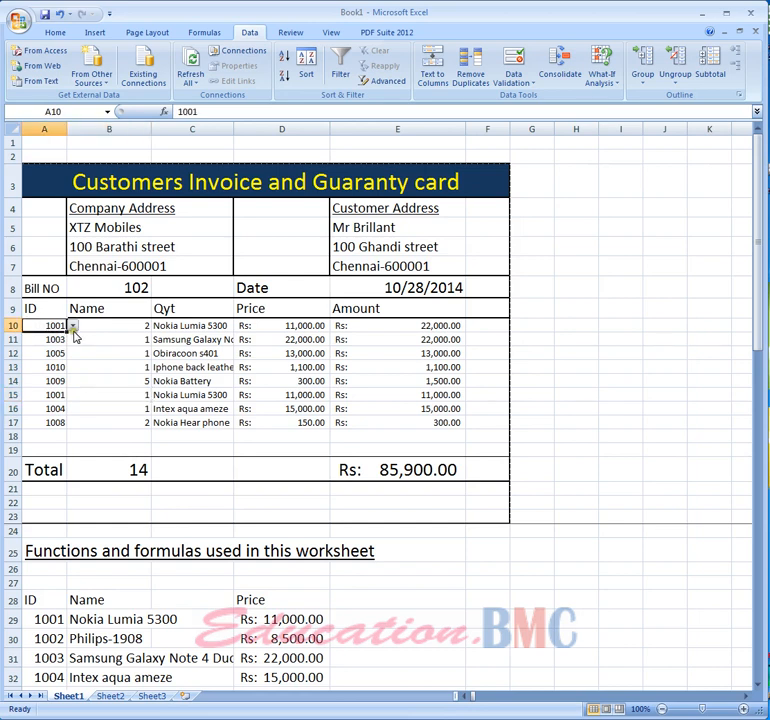
drag(55, 421, 55, 330)
right_click(55, 330)
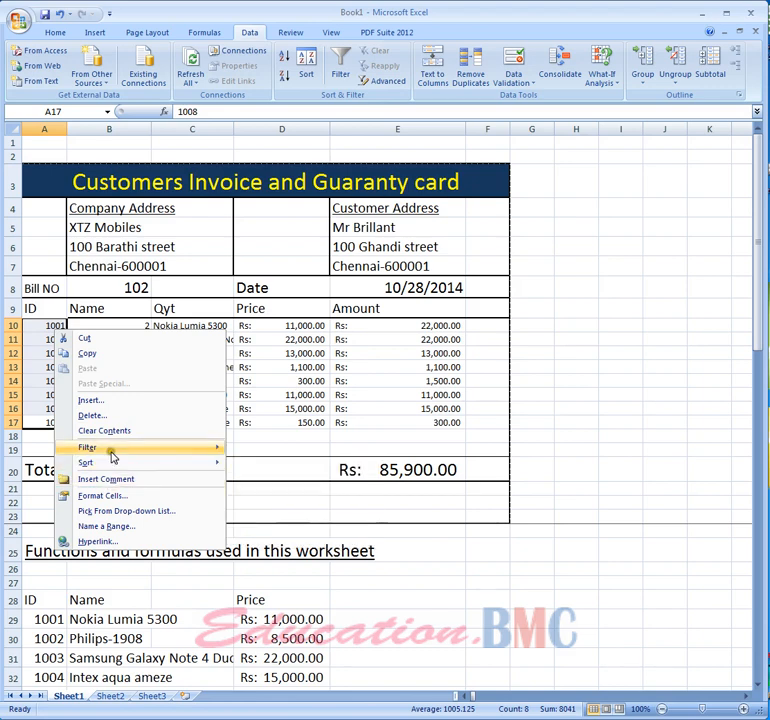
click(118, 431)
click(663, 423)
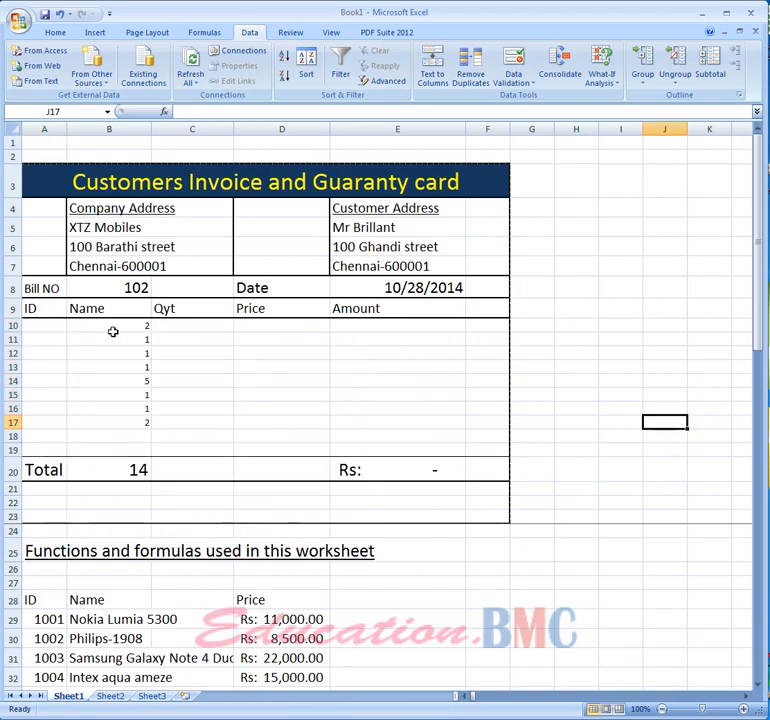
- Clear the quantities from rows 10 to 17 of the invoice
drag(112, 330, 112, 421)
right_click(112, 422)
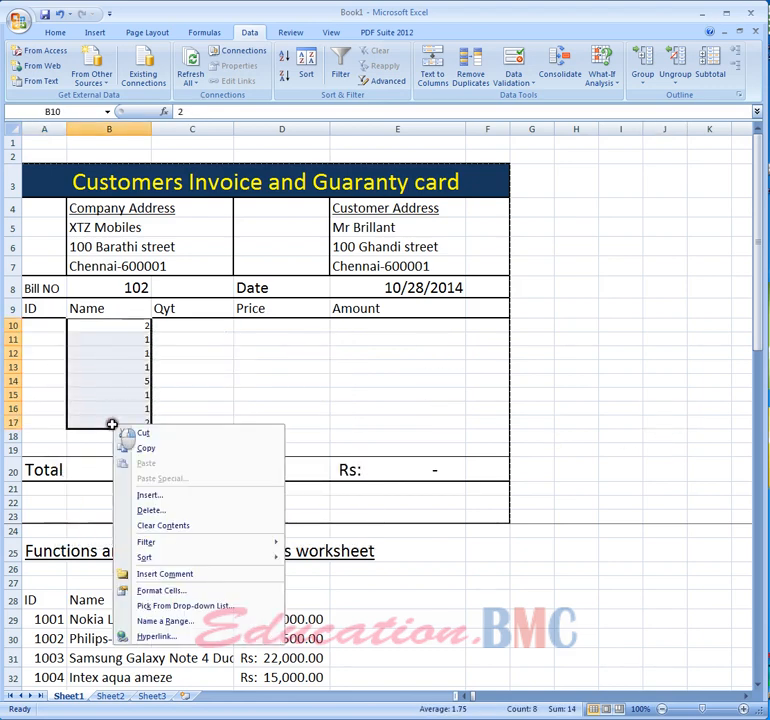
click(157, 525)
click(618, 450)
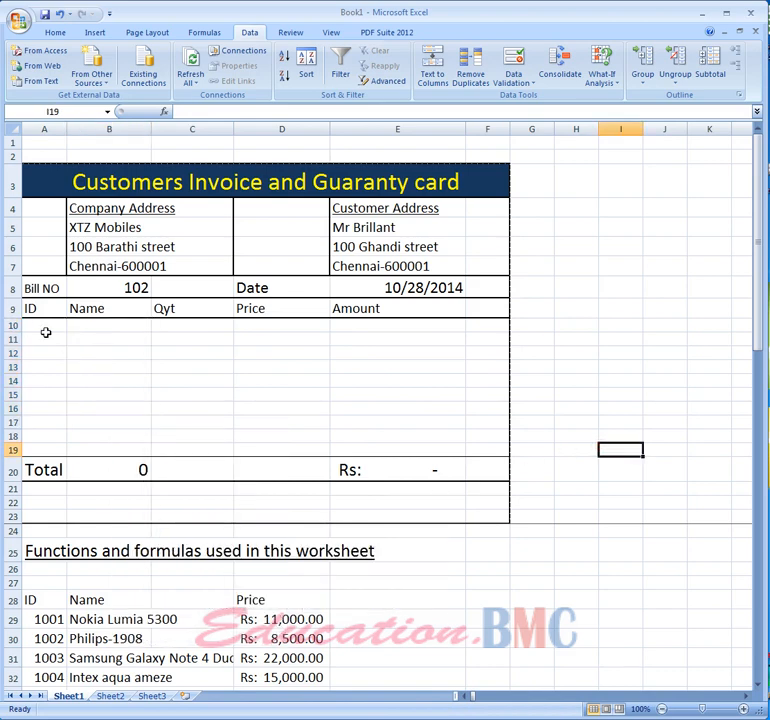
- Set the first item ID cell's data validation list source to =$A$29:$A$38
click(55, 328)
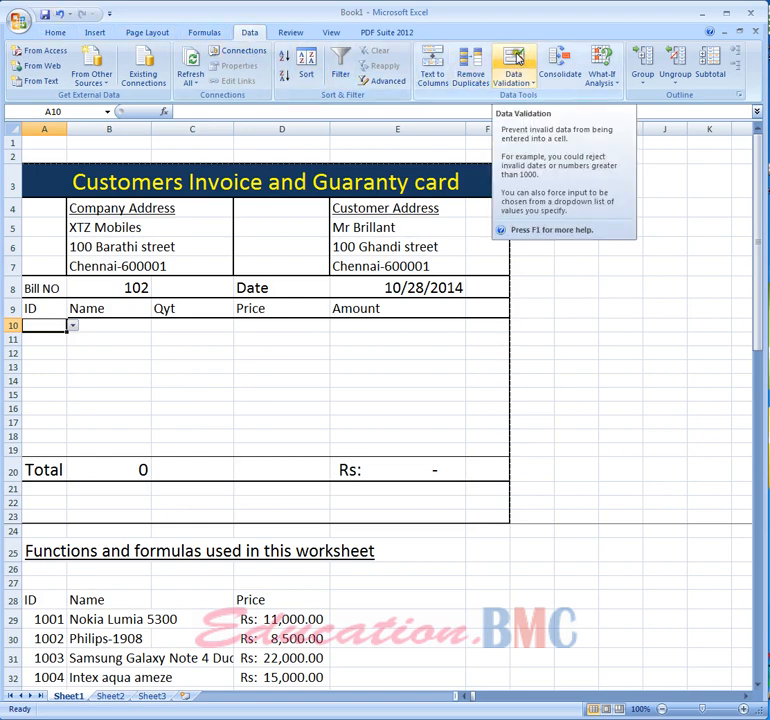
click(518, 61)
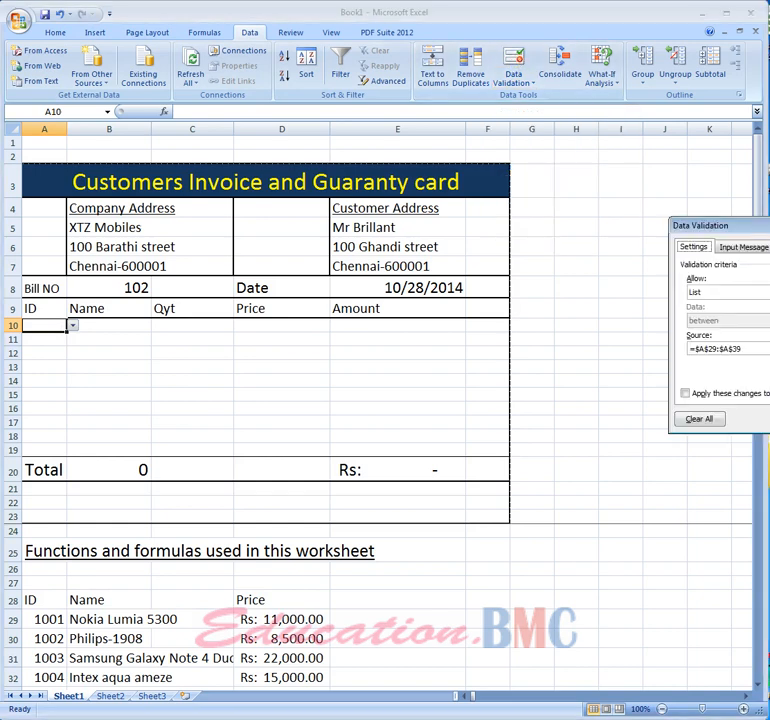
click(725, 292)
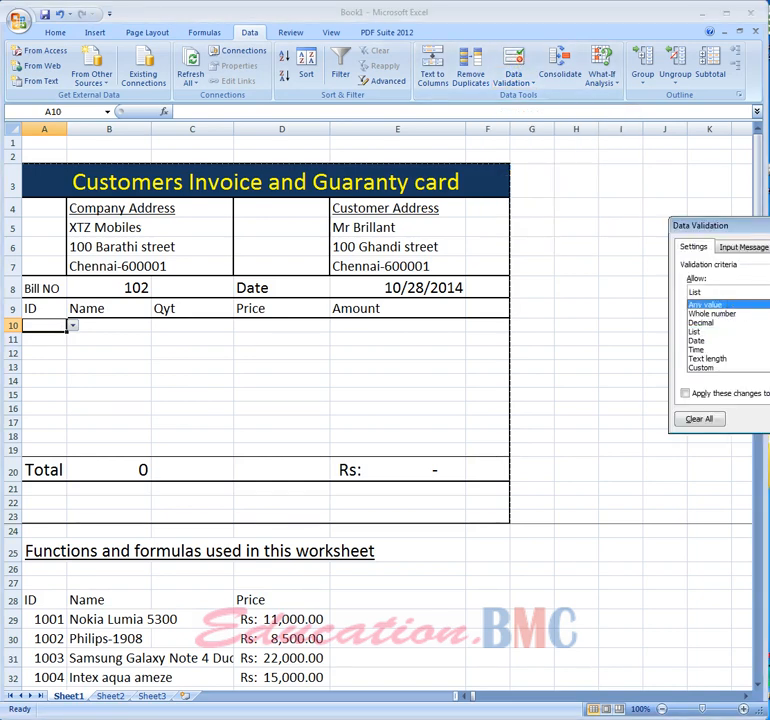
click(718, 331)
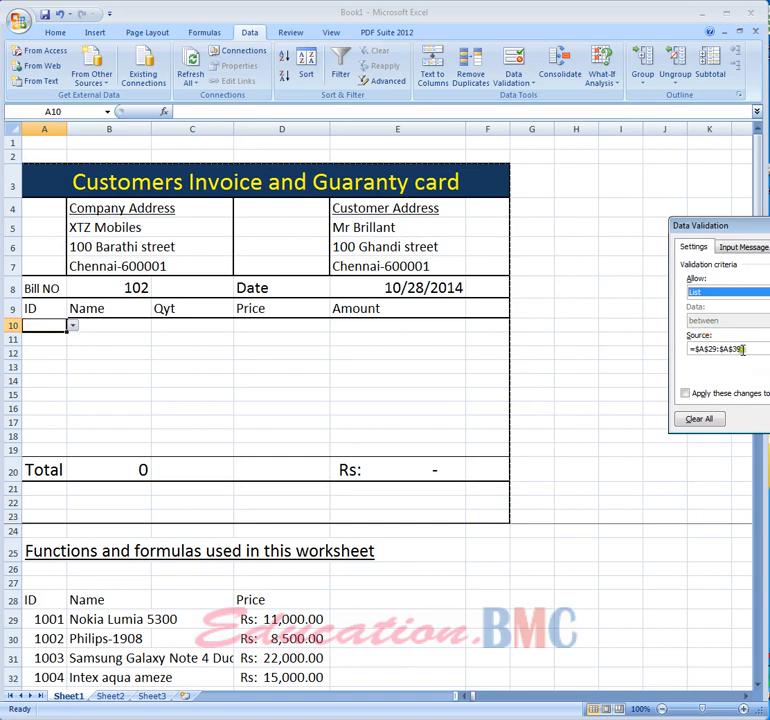
drag(744, 349, 670, 349)
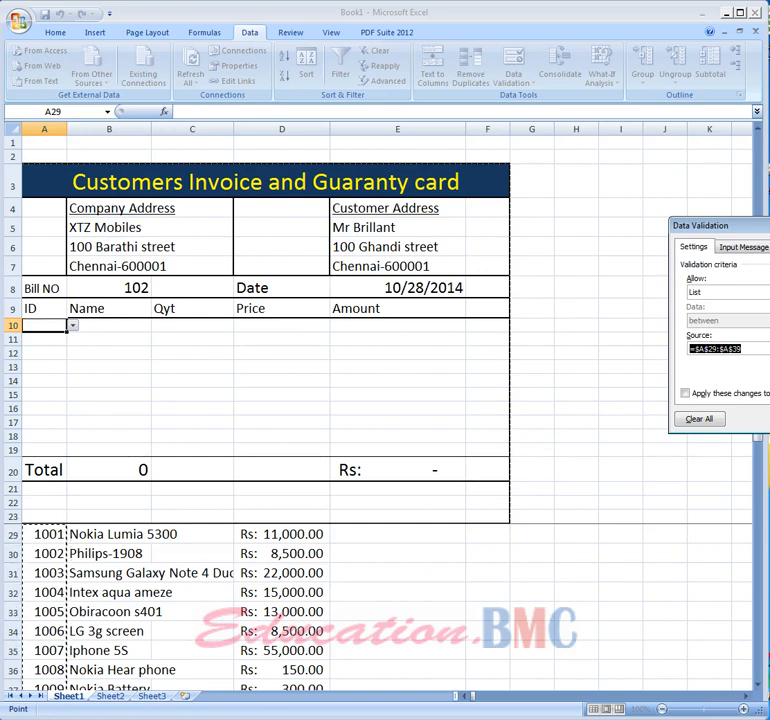
click(769, 349)
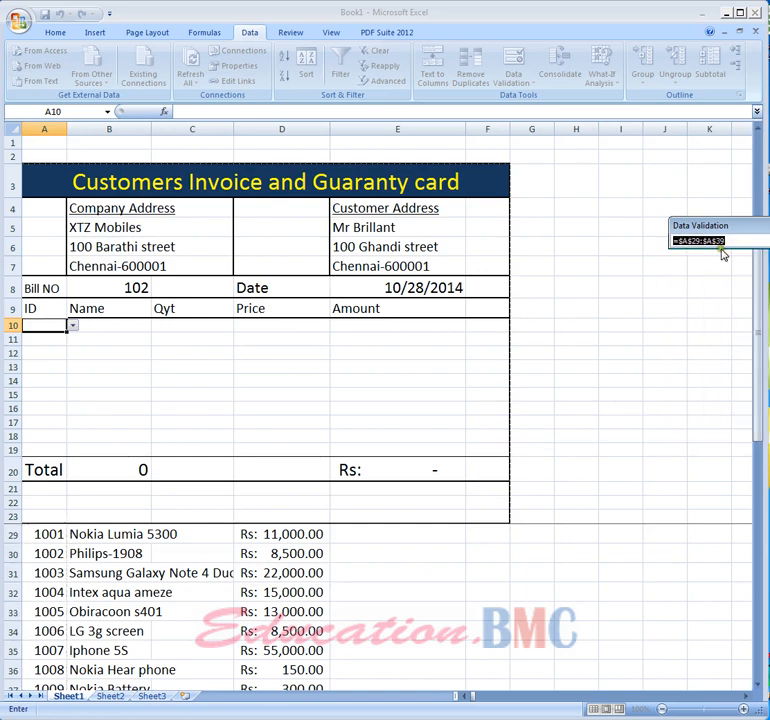
mouse_move(753, 321)
mouse_down()
mouse_move(748, 363)
mouse_move(751, 326)
mouse_up()
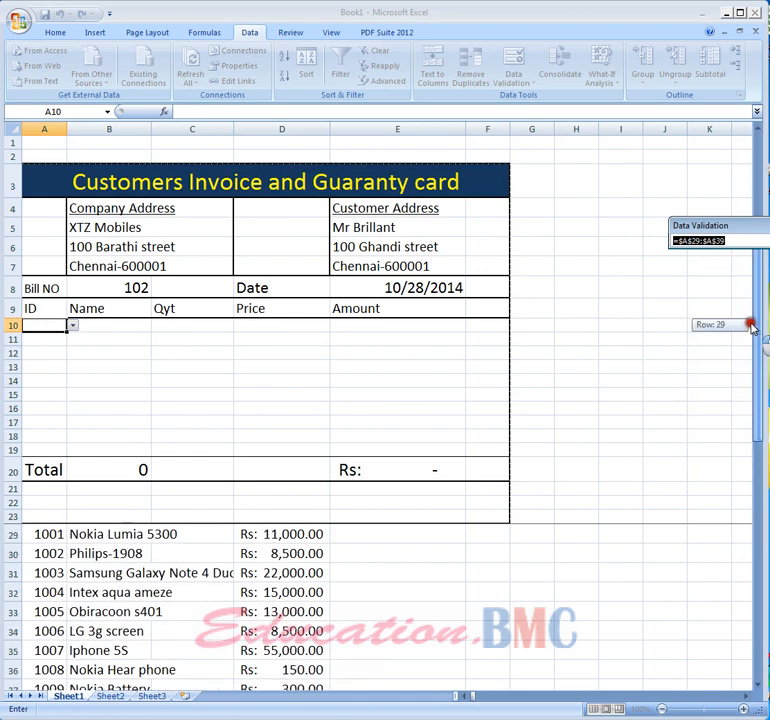
click(50, 534)
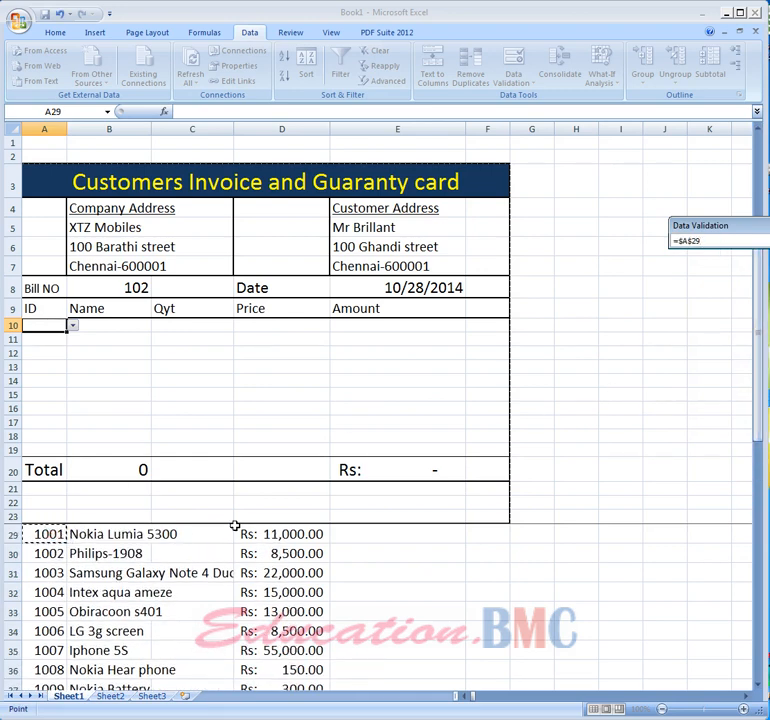
key(shift+Down)
key(shift+Down)
key(shift+Down)
key(shift+Down)
key(shift+Down)
key(shift+Down)
key(shift+Down)
key(shift+Down)
key(shift+Down)
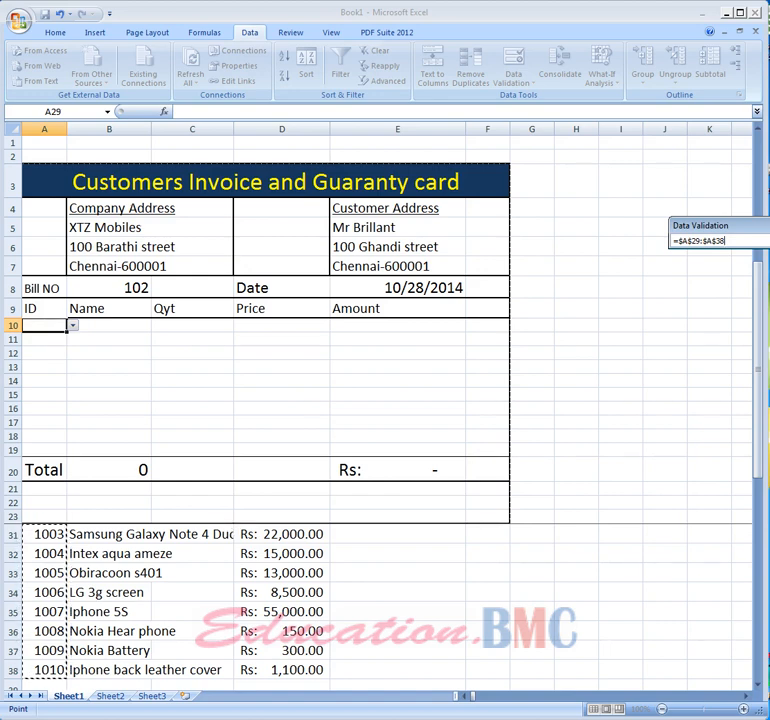
key(Return)
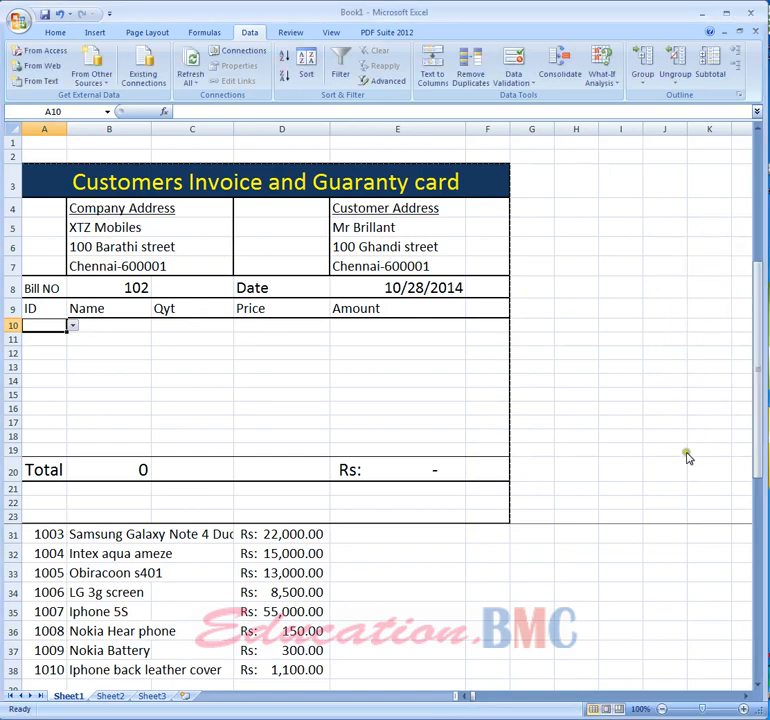
- Copy the first ID cell's validation down through the item rows to row 19
click(688, 455)
click(53, 340)
click(55, 326)
drag(65, 332, 60, 454)
click(111, 424)
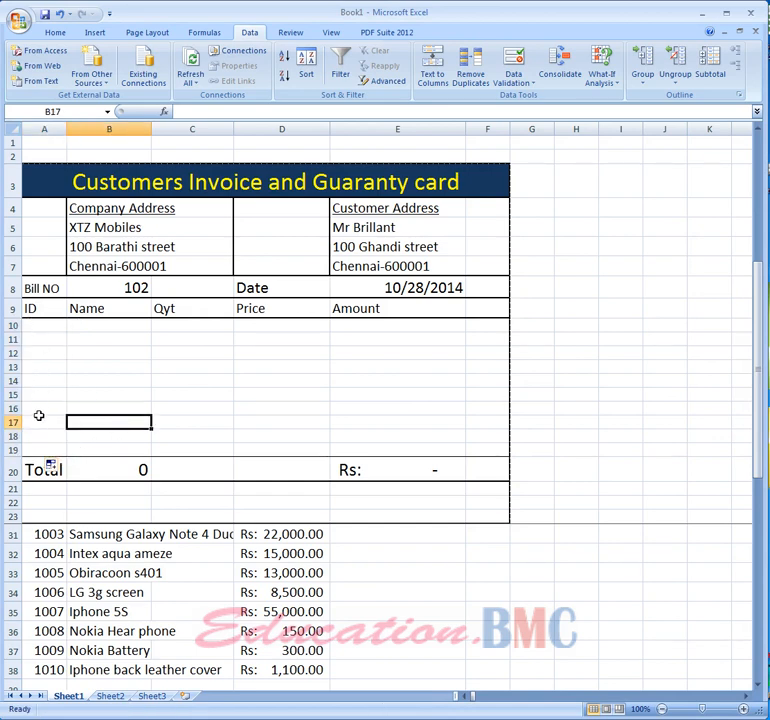
click(42, 489)
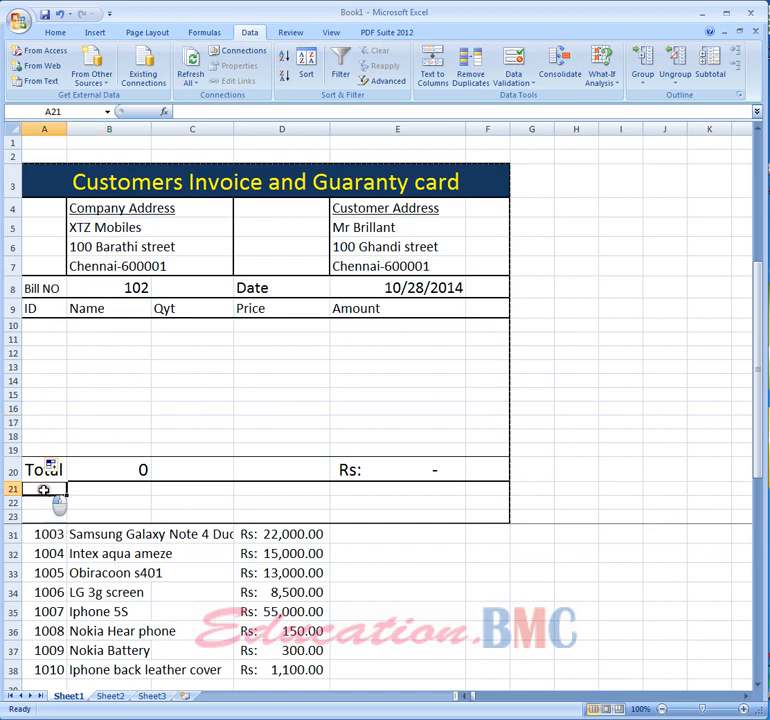
text(1111)
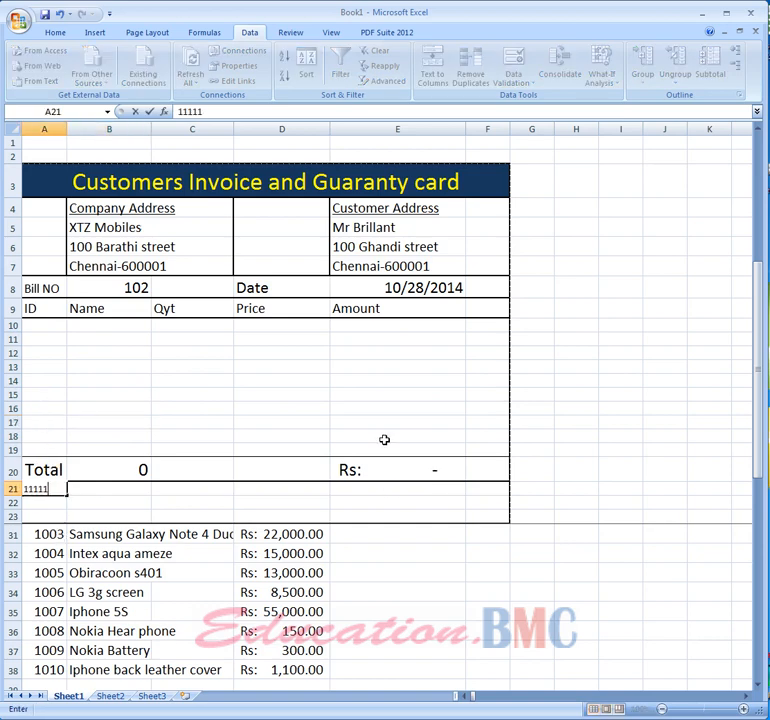
text(1)
key(Return)
key(Up)
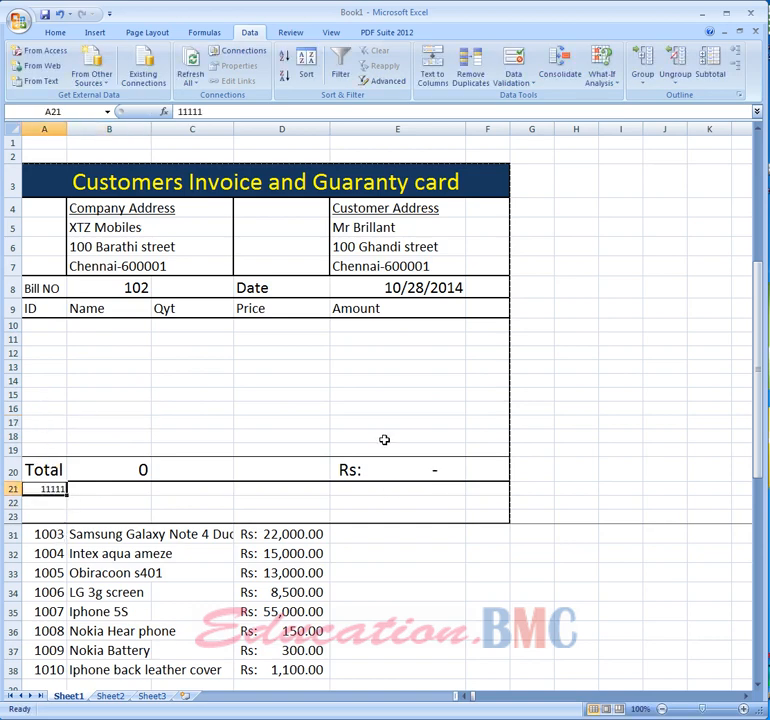
key(BackSpace)
key(Return)
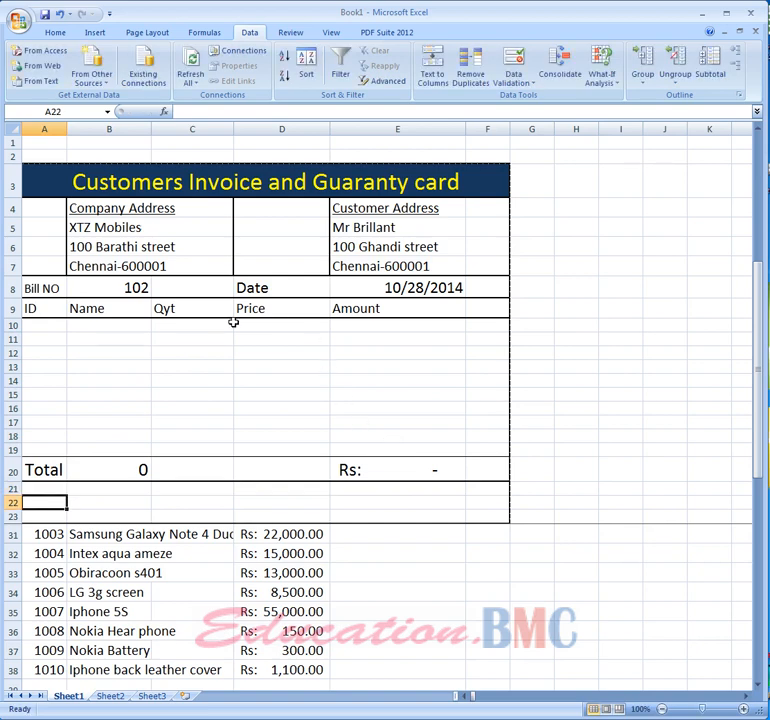
- Enter item IDs 1001, 1003 and 1004 in the first three item rows
click(31, 325)
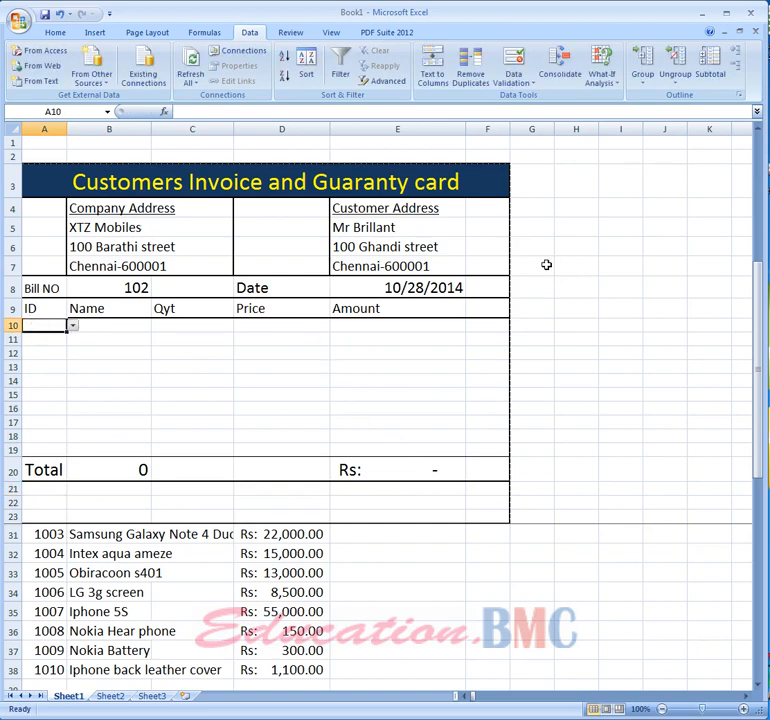
text(1001)
key(Return)
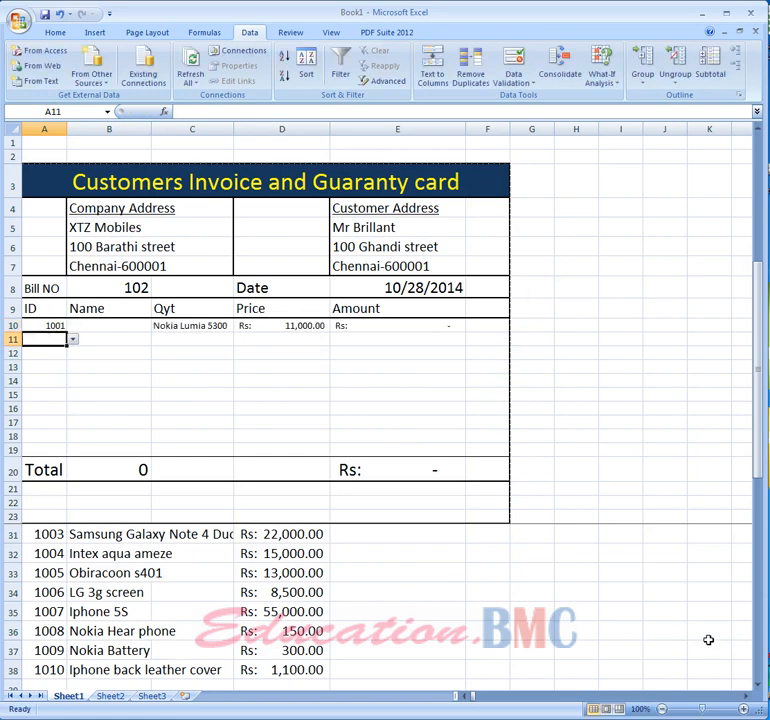
text(1003)
key(Return)
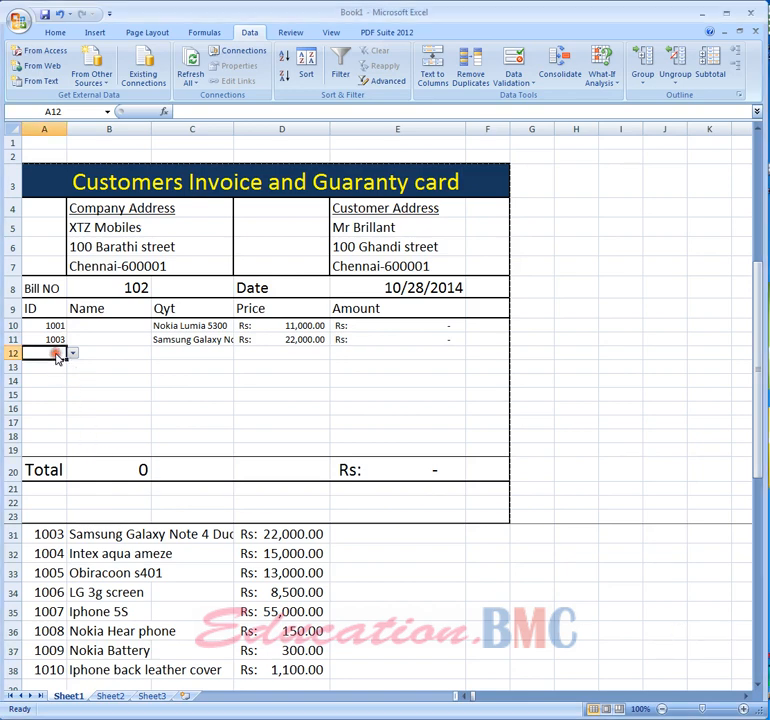
text(1004)
key(Return)
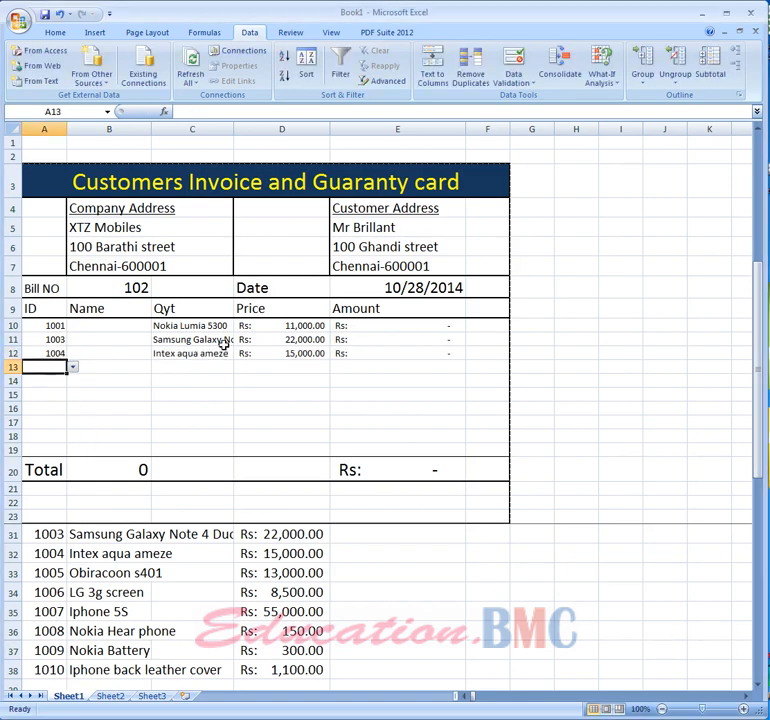
- Enter a quantity of 1 for each of the three items
click(129, 325)
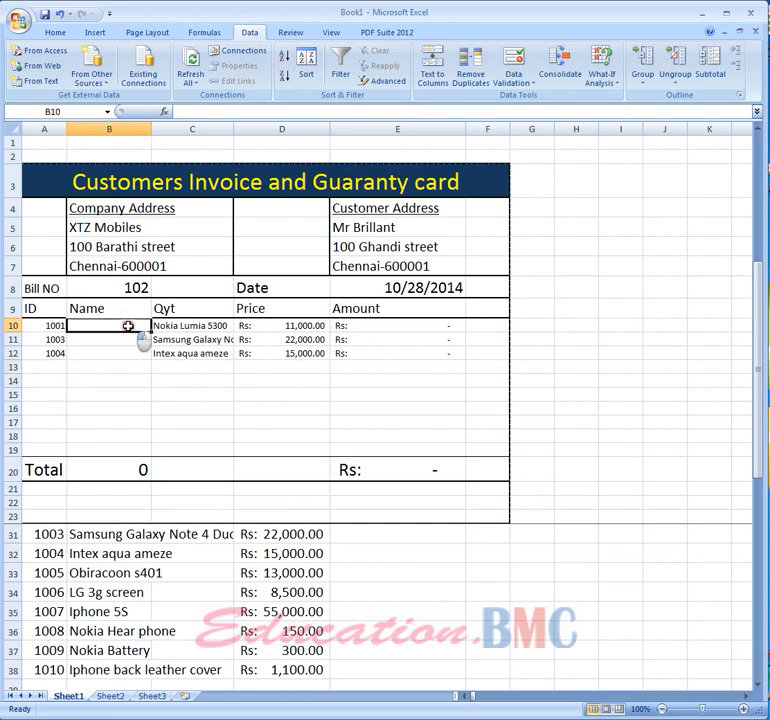
text(1)
key(Return)
text(1)
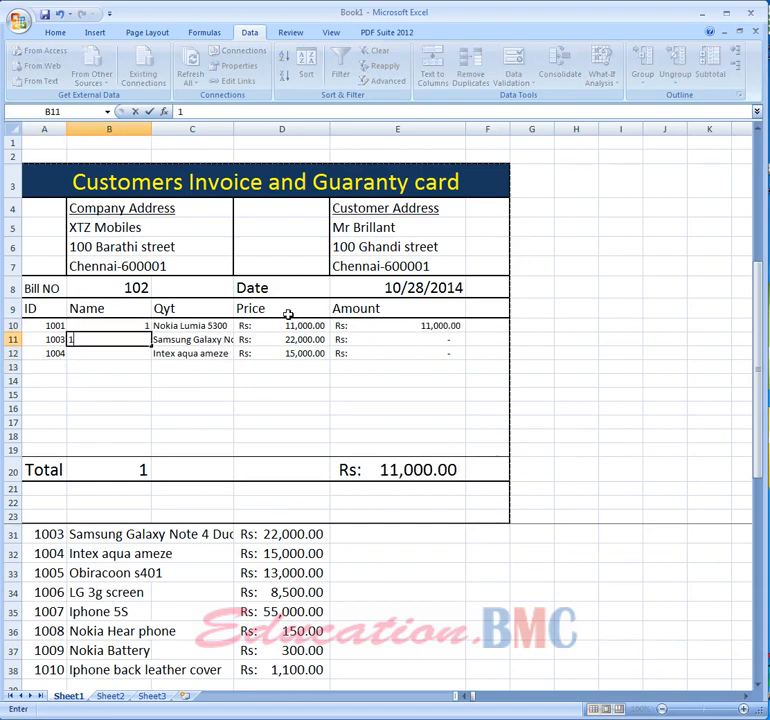
key(Return)
text(1)
key(Return)
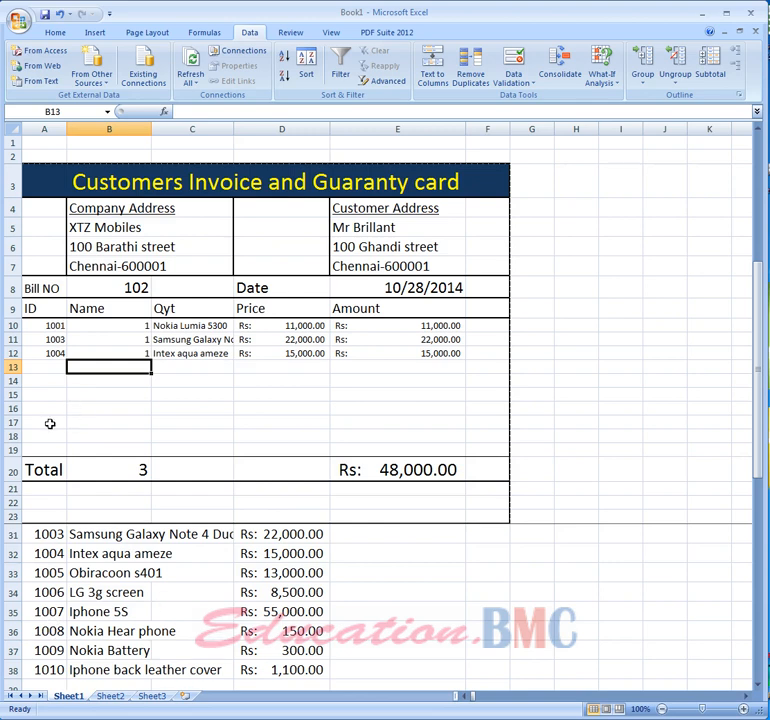
- Rename the second and third column headings to Qty and Name
drag(124, 325, 122, 392)
click(110, 308)
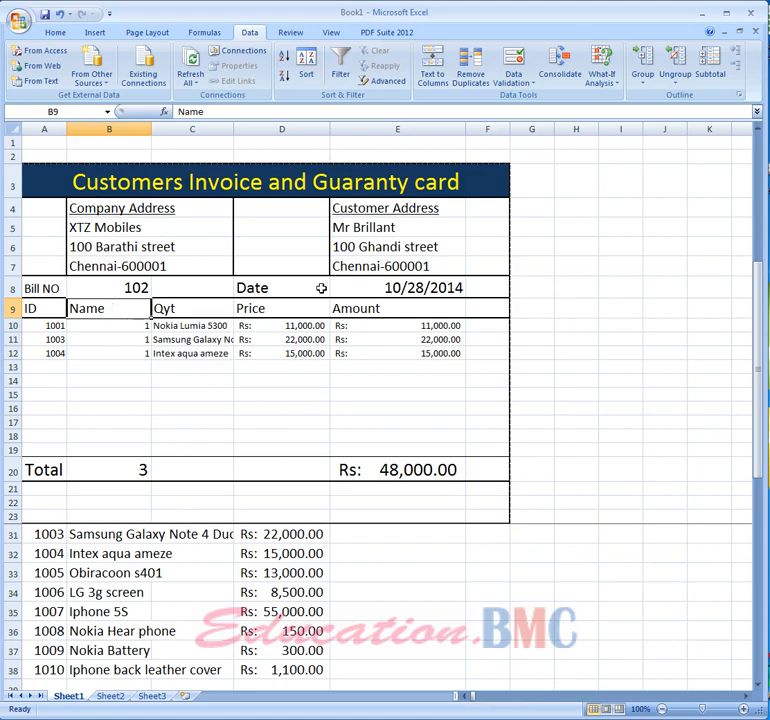
text(Qty)
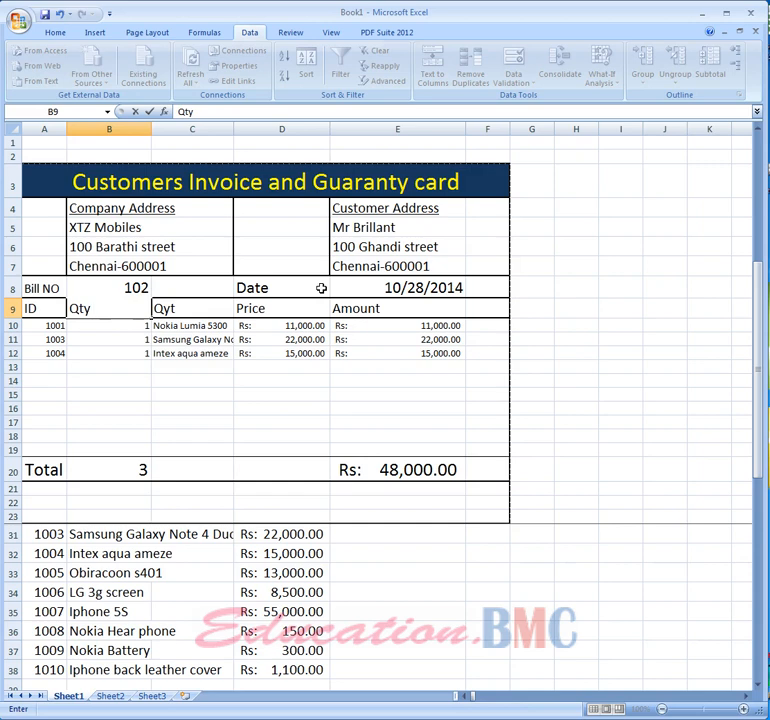
key(Tab)
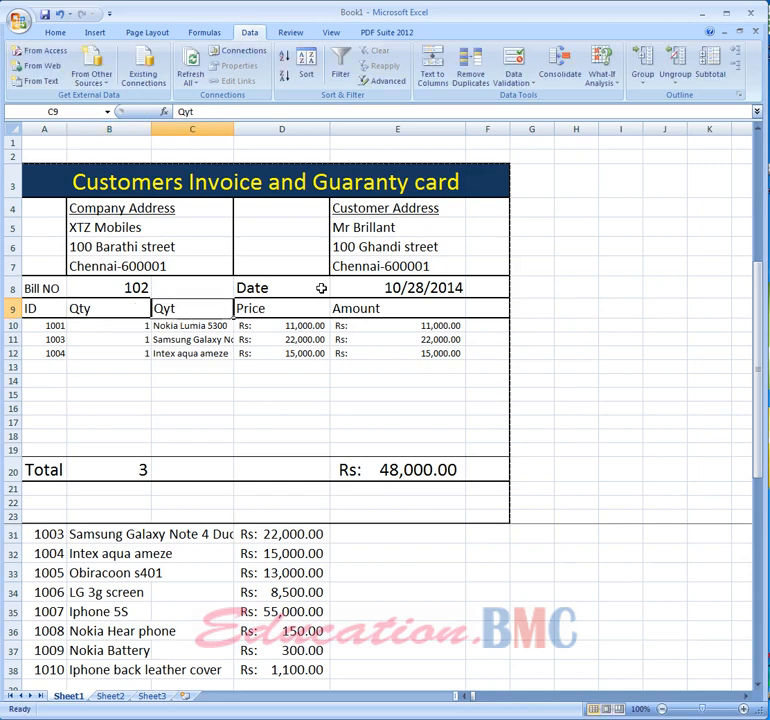
text(Nq)
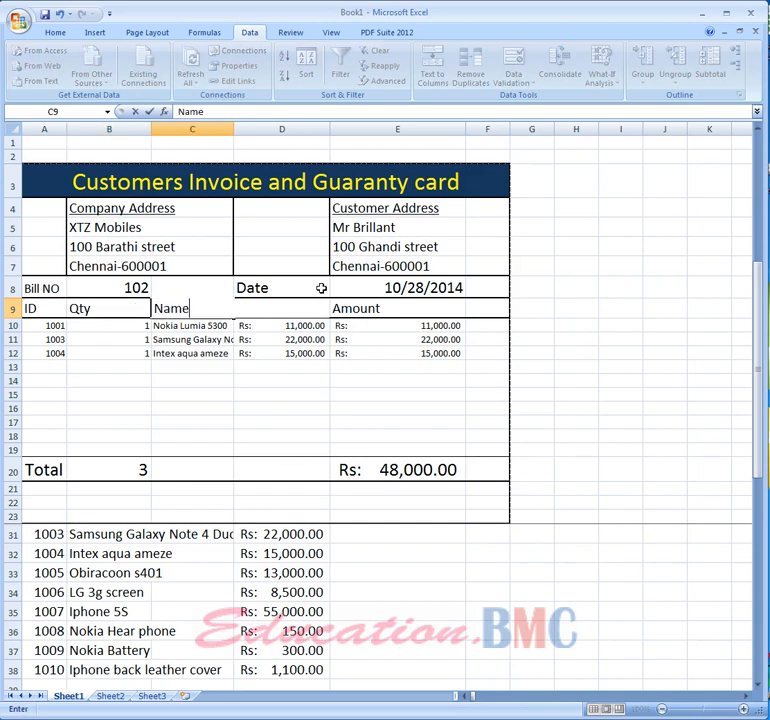
key(Return)
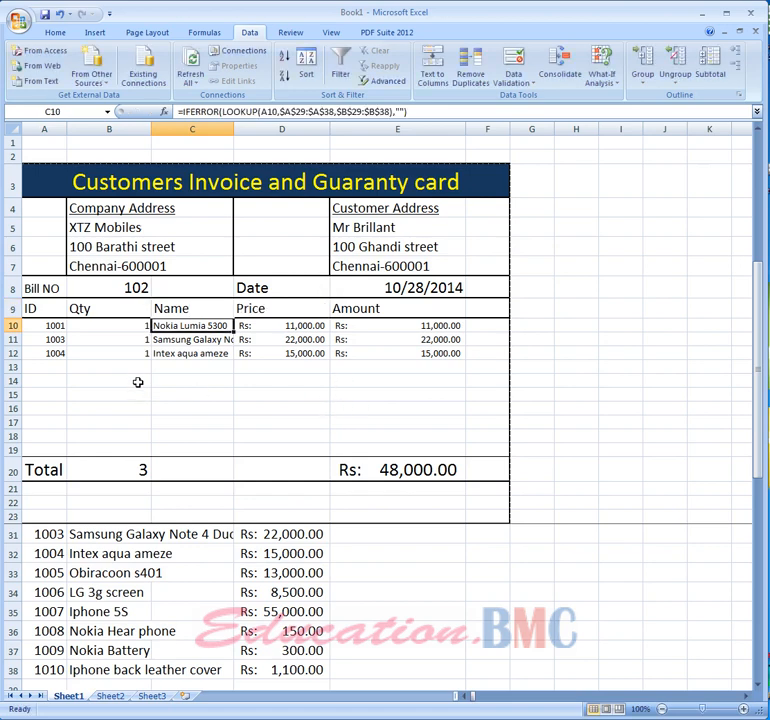
click(120, 329)
click(124, 340)
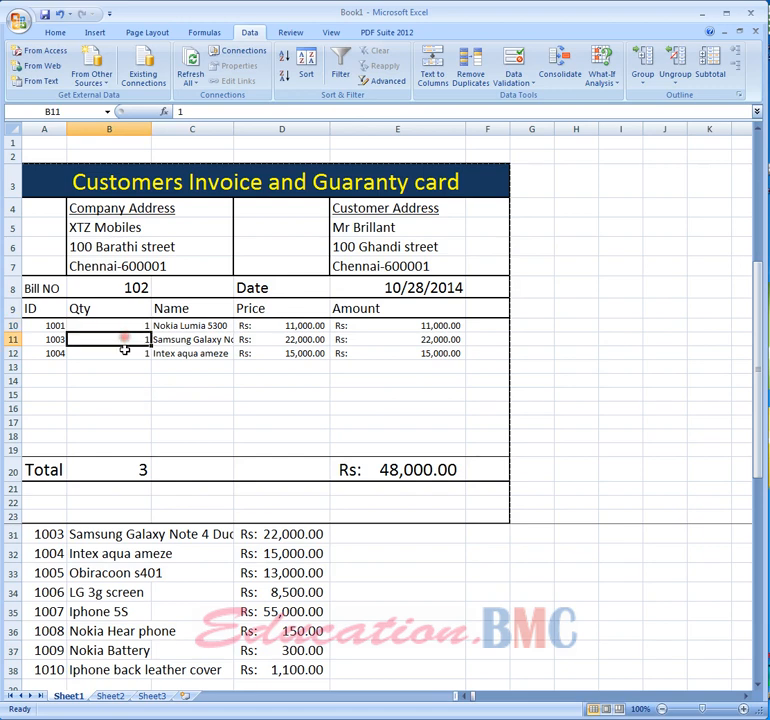
- Examine the quantity cells and the Name cell's lookup formula in the first item row
click(124, 353)
click(124, 339)
click(128, 325)
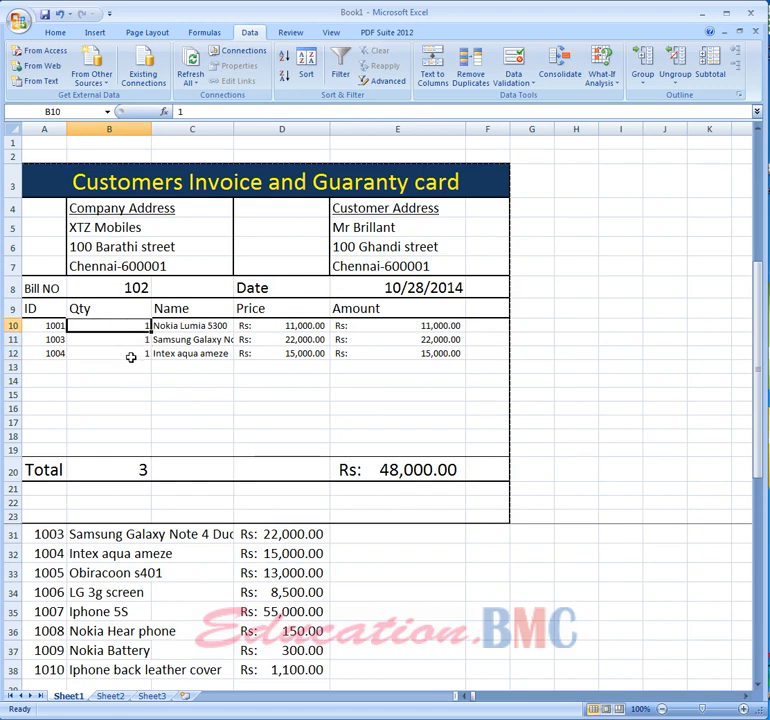
click(200, 329)
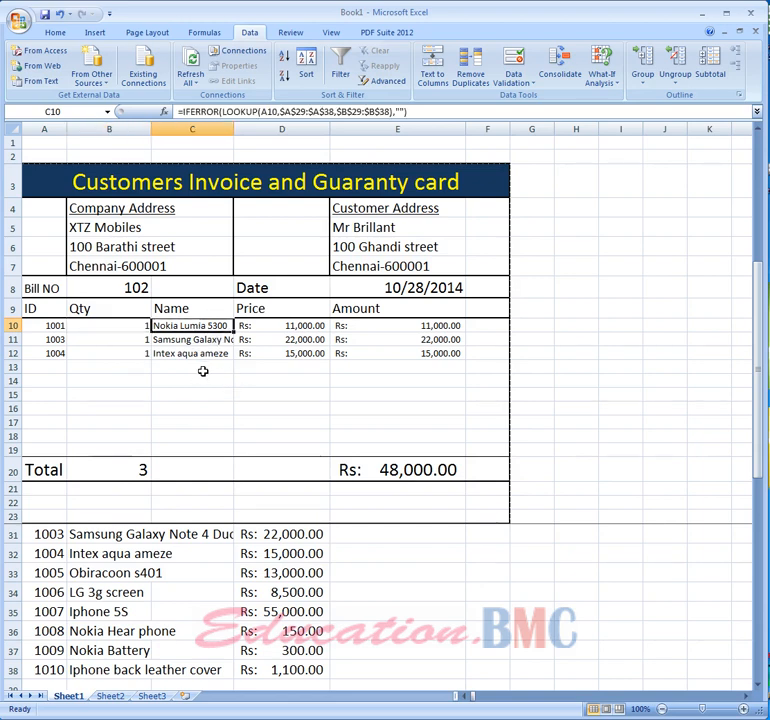
click(590, 315)
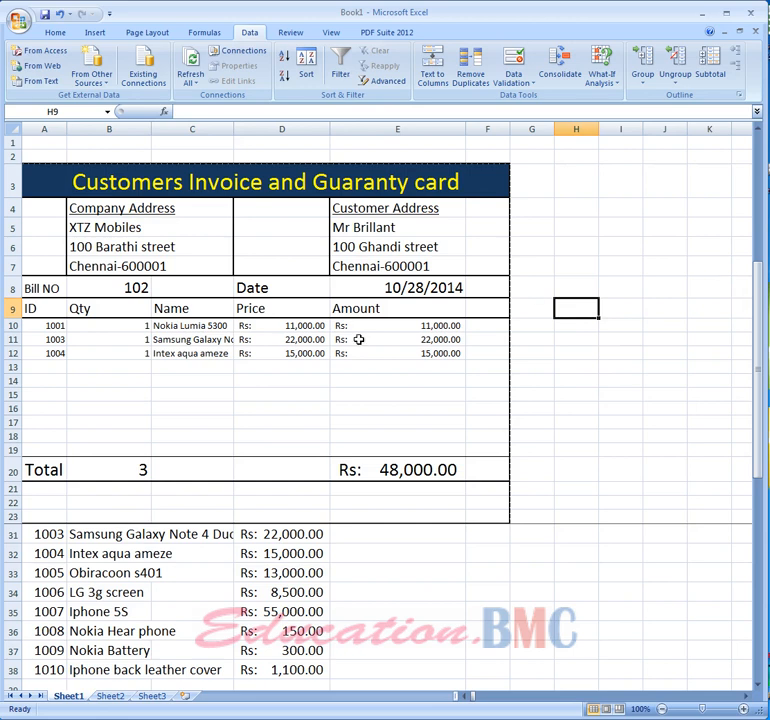
click(199, 325)
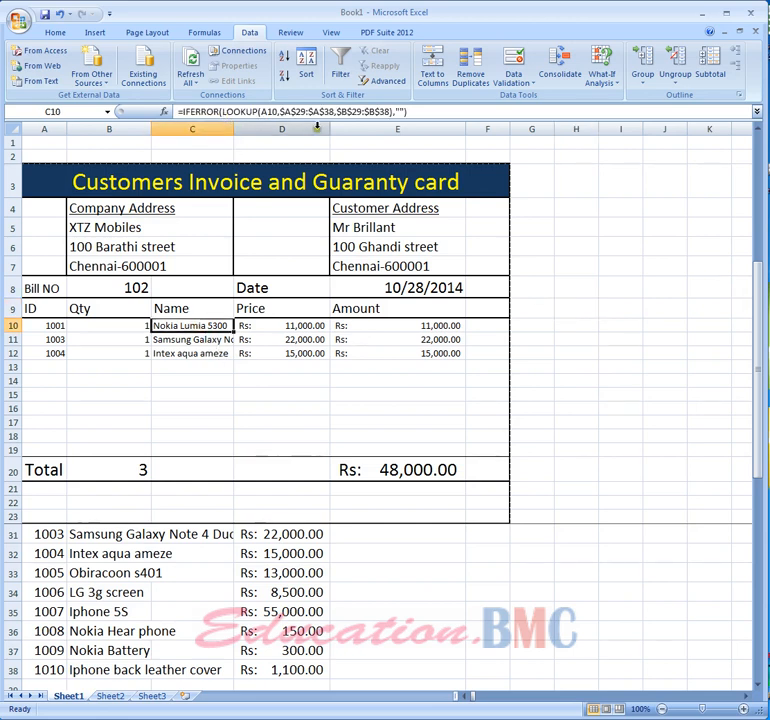
- Enter a test formula in H10: =LOOKUP(A10,A29:A38,B29:B38) looking up the first item's name from the product list
click(590, 322)
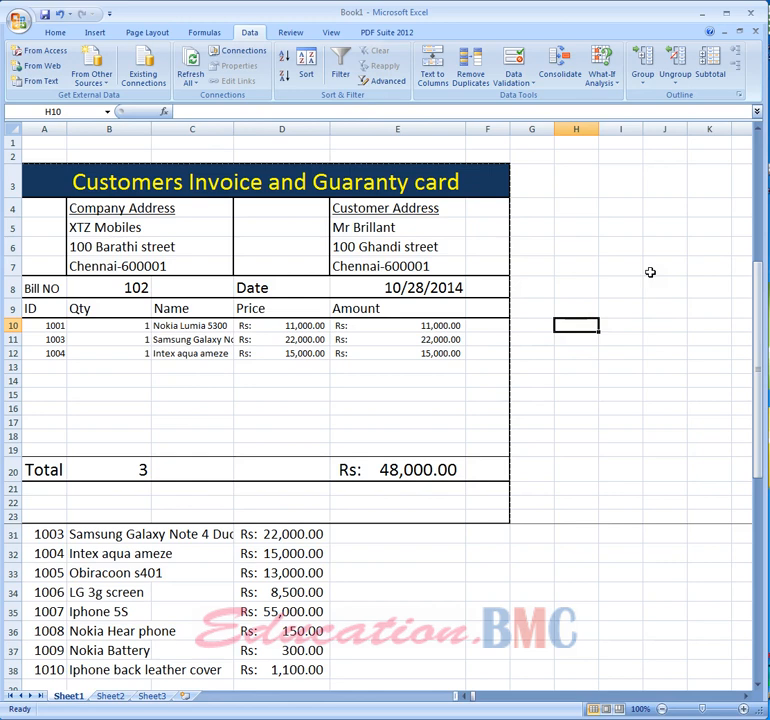
text(=look)
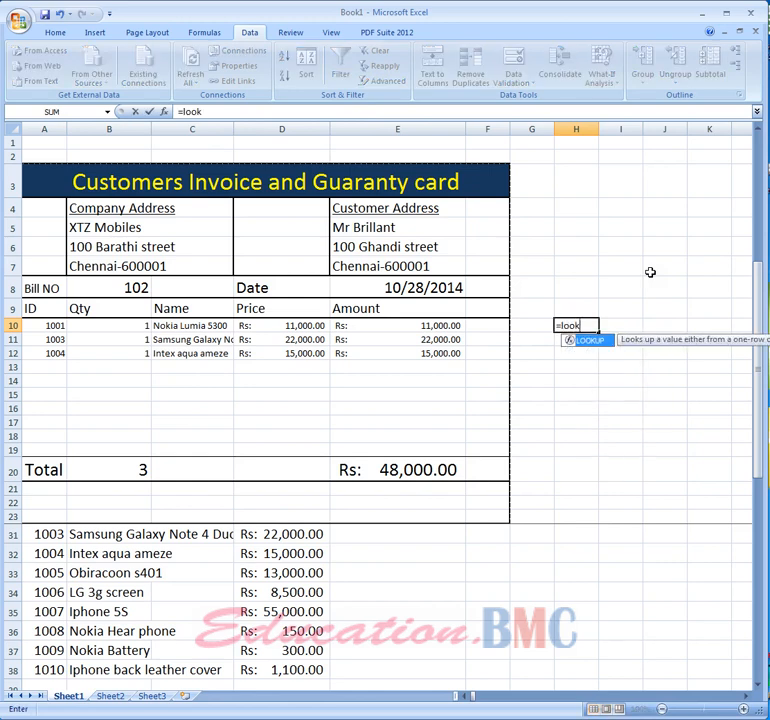
text(up()
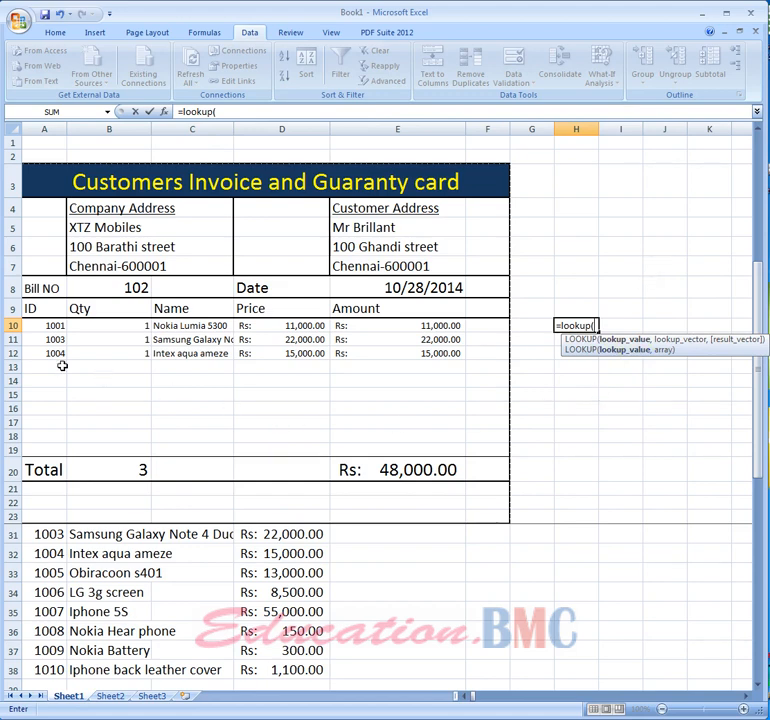
click(52, 328)
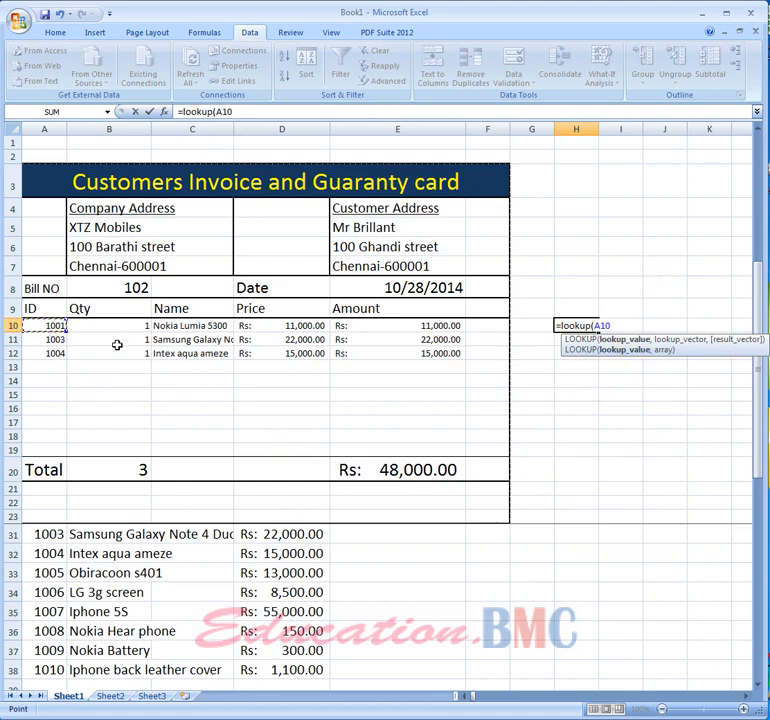
text(,)
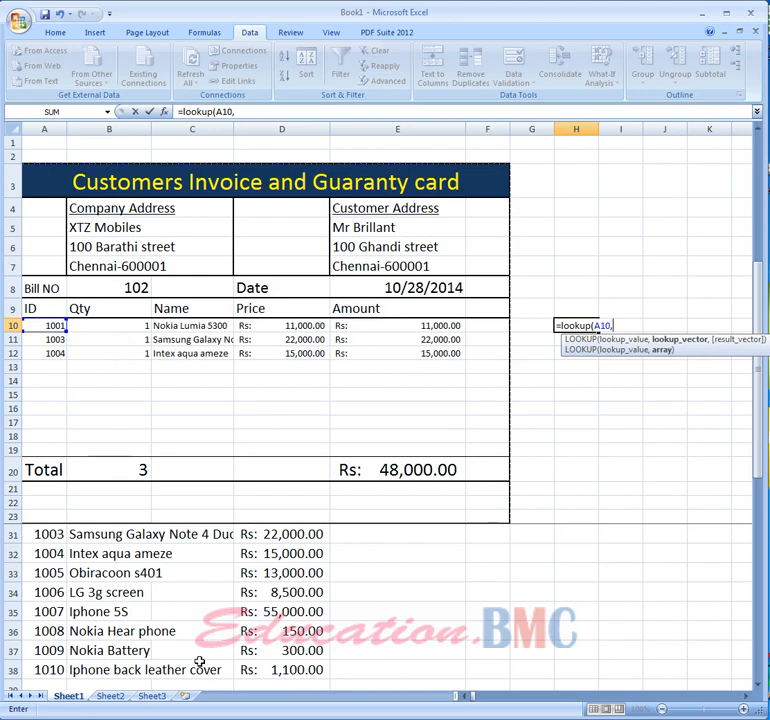
scroll(52, 636, up, 1)
click(53, 554)
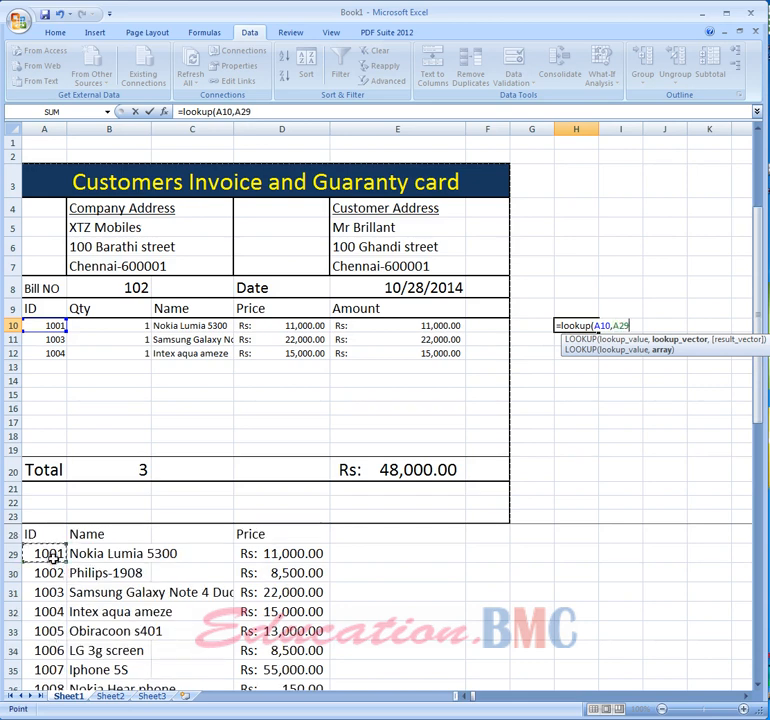
key(shift+Down)
key(shift+Down)
key(shift+Down)
key(shift+Down)
key(shift+Down)
key(shift+Down)
key(shift+Down)
key(shift+Down)
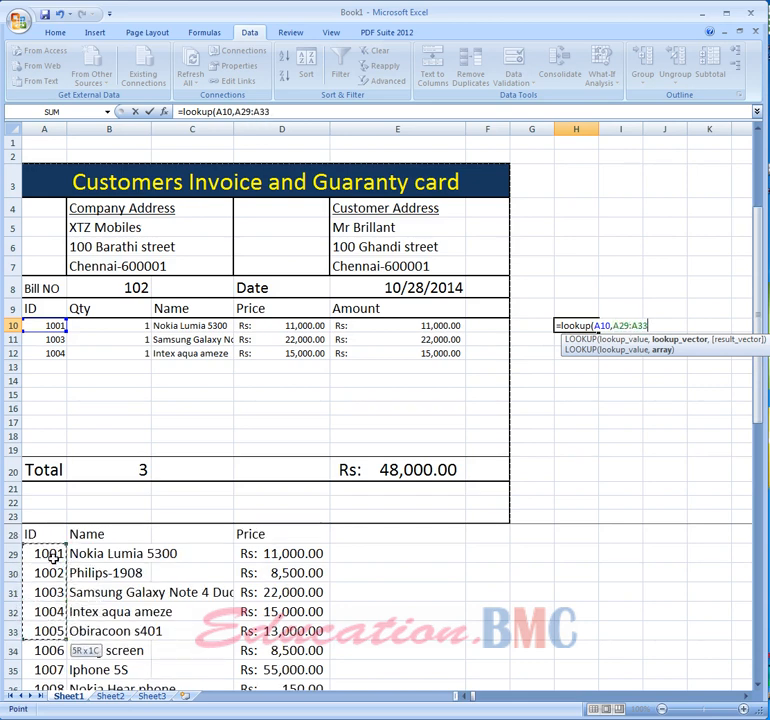
key(shift+Down)
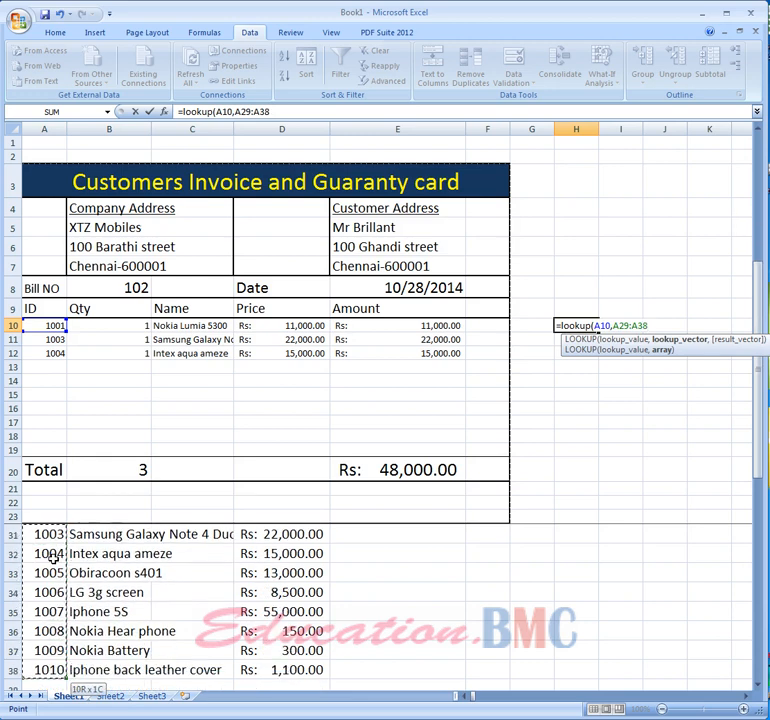
text(,)
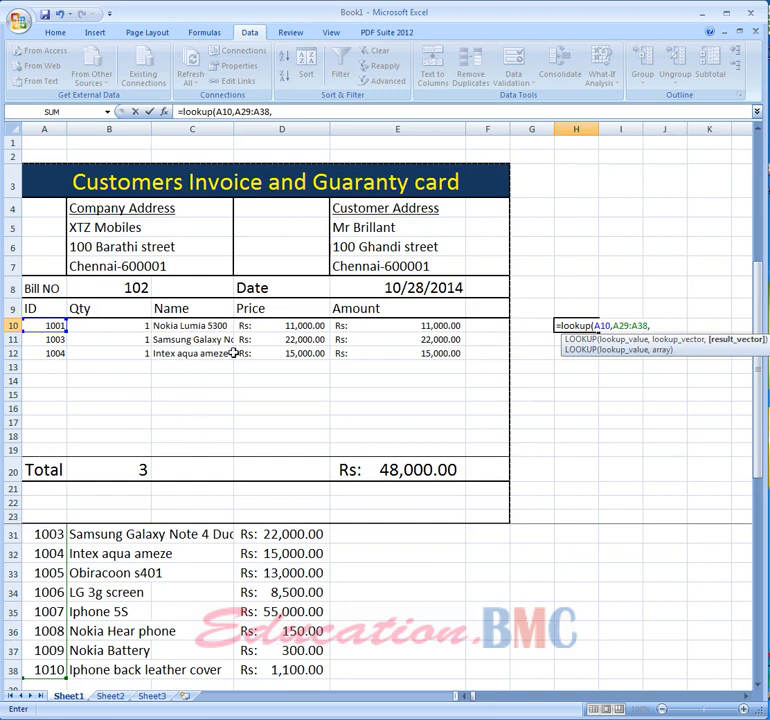
scroll(116, 550, up, 1)
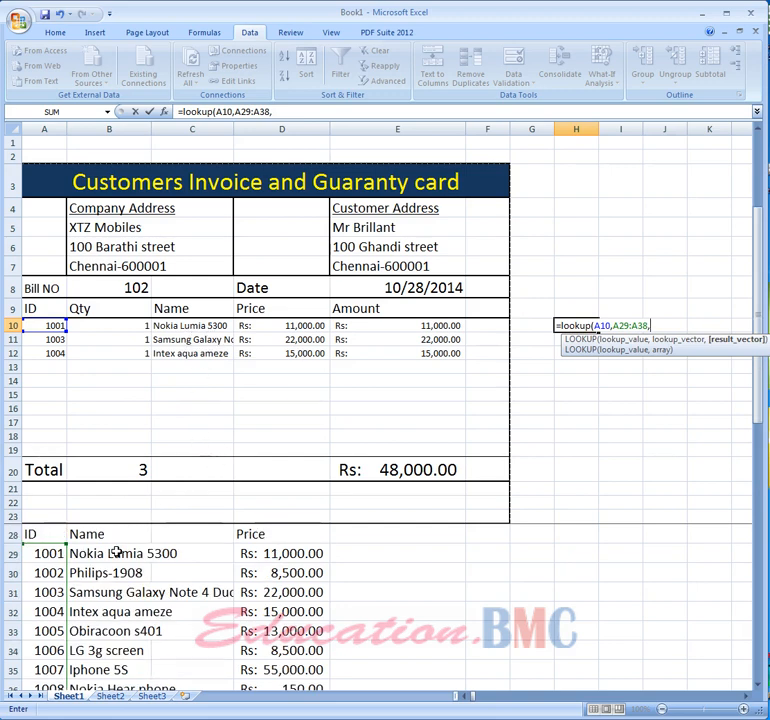
drag(116, 552, 182, 595)
text())
key(Return)
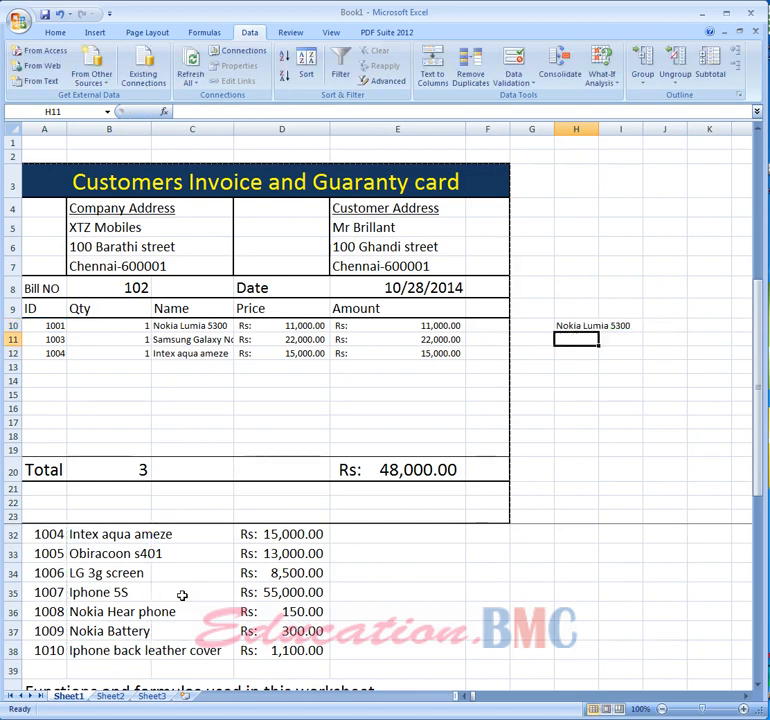
- Compare the test formula with the Name formula, then change the first item ID to 1003
click(574, 326)
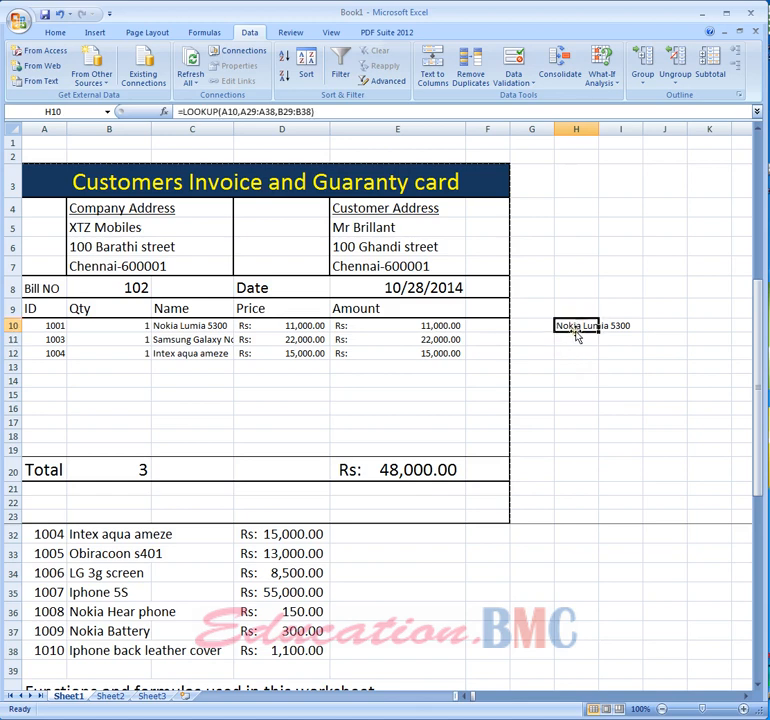
click(57, 325)
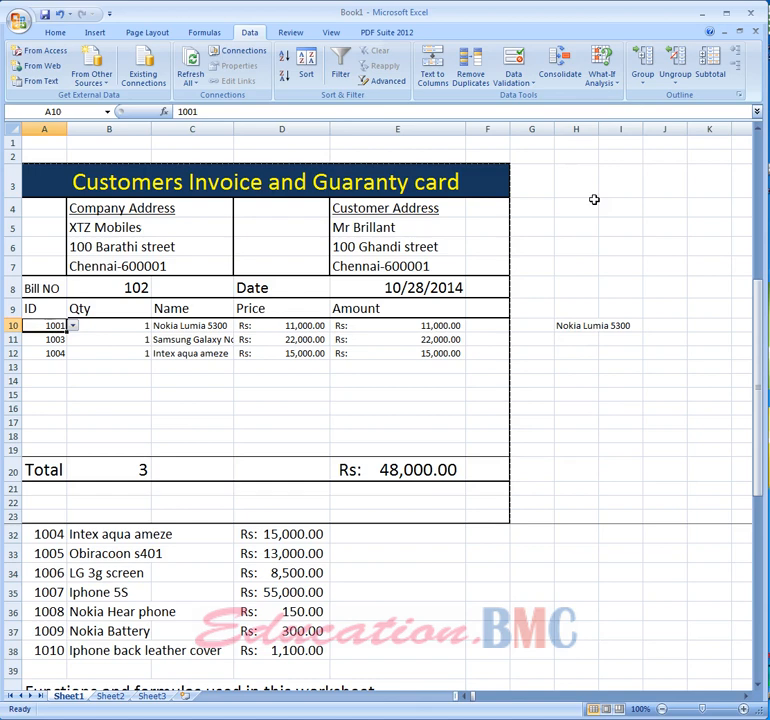
click(208, 325)
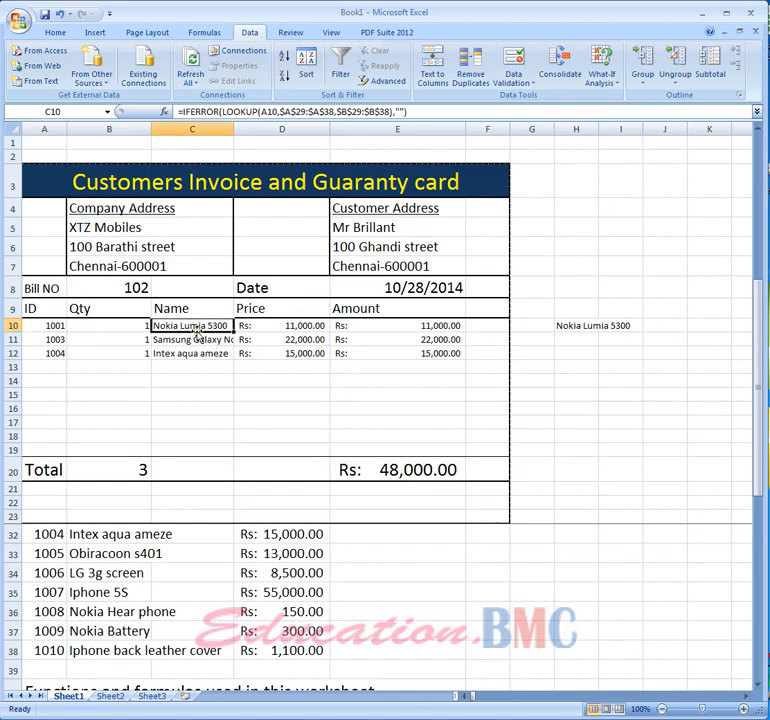
click(45, 325)
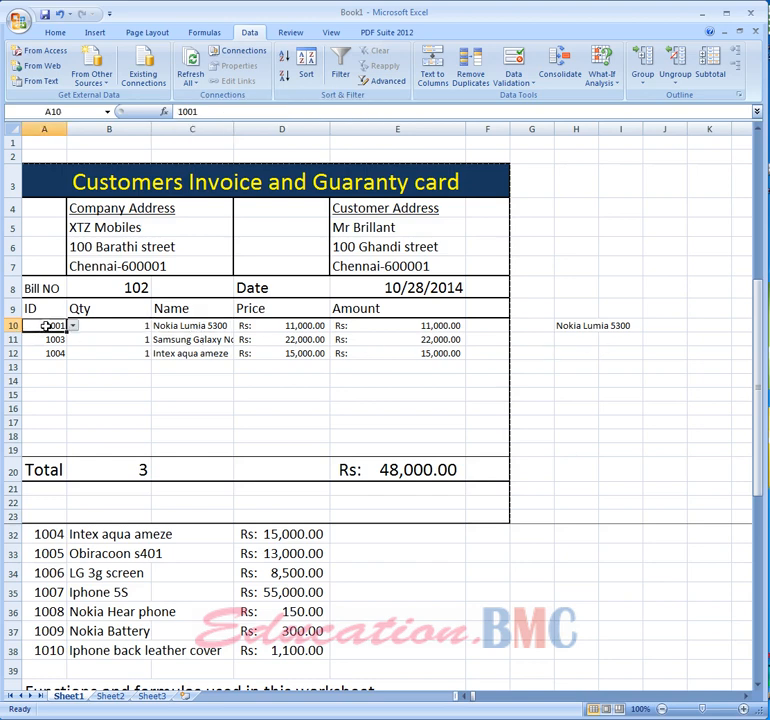
text(100)
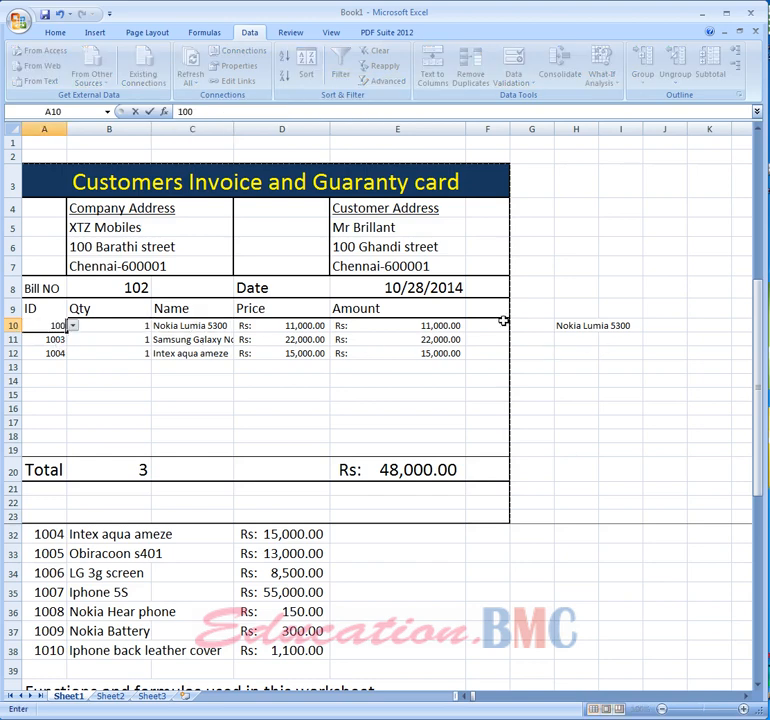
key(Return)
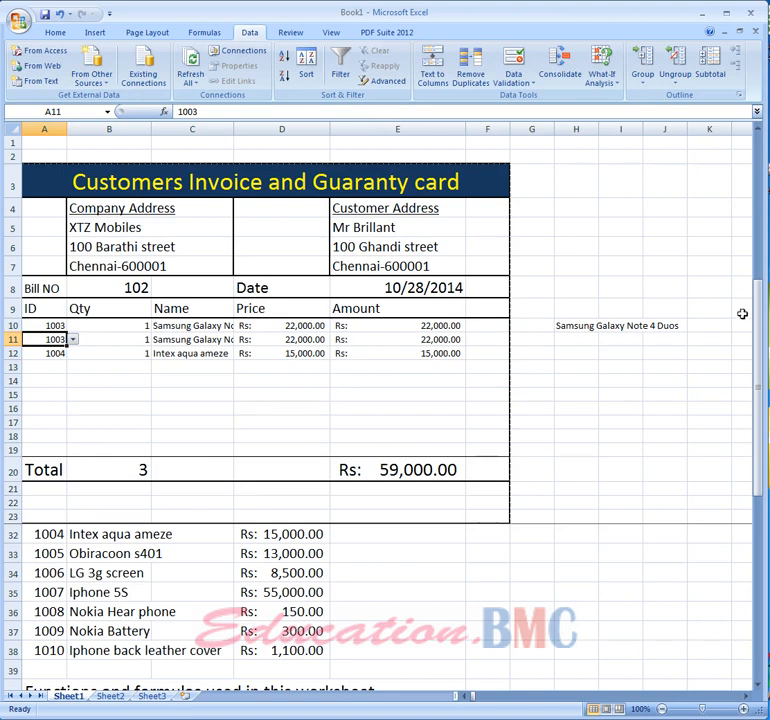
- Check the Name and test formula cells, then change the first item ID to 1010
click(170, 328)
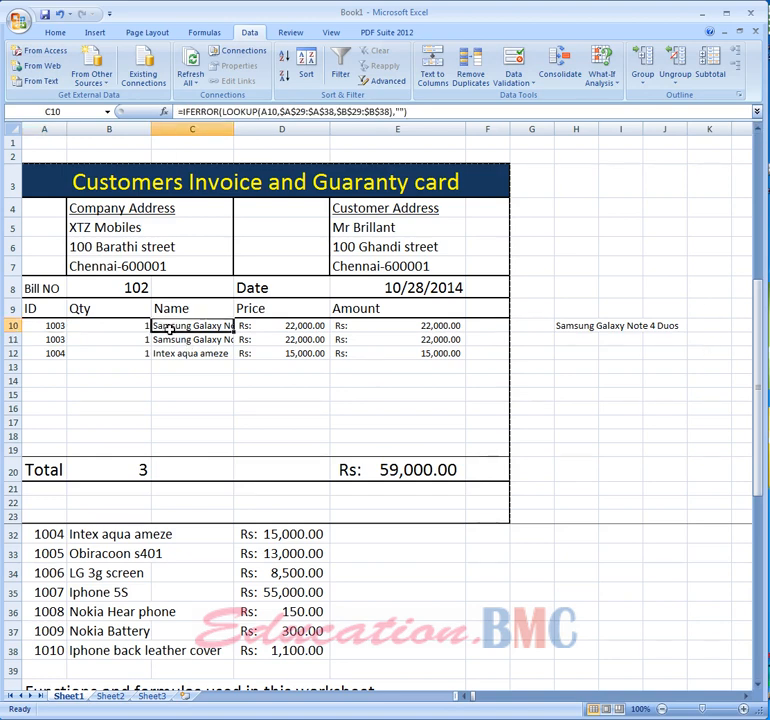
click(590, 328)
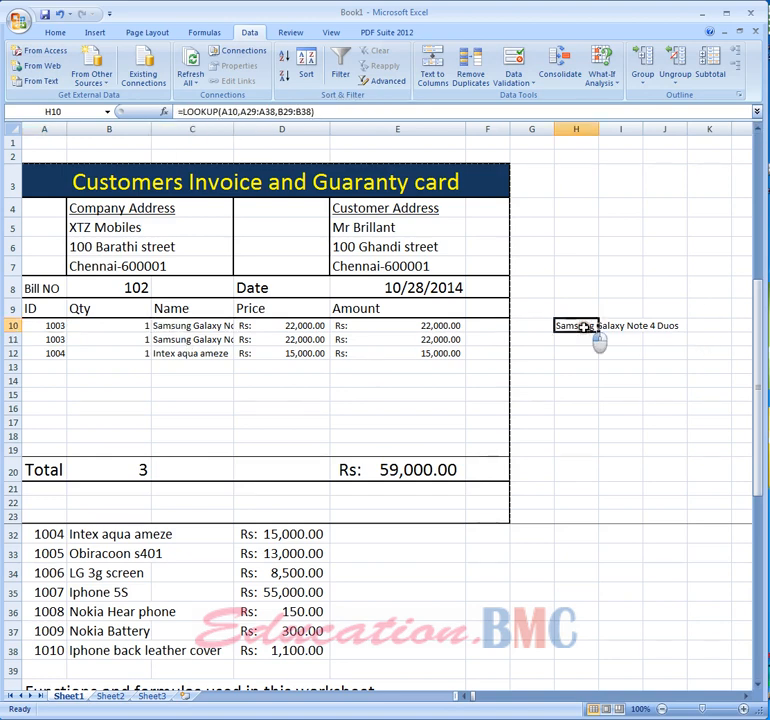
click(50, 327)
text(101)
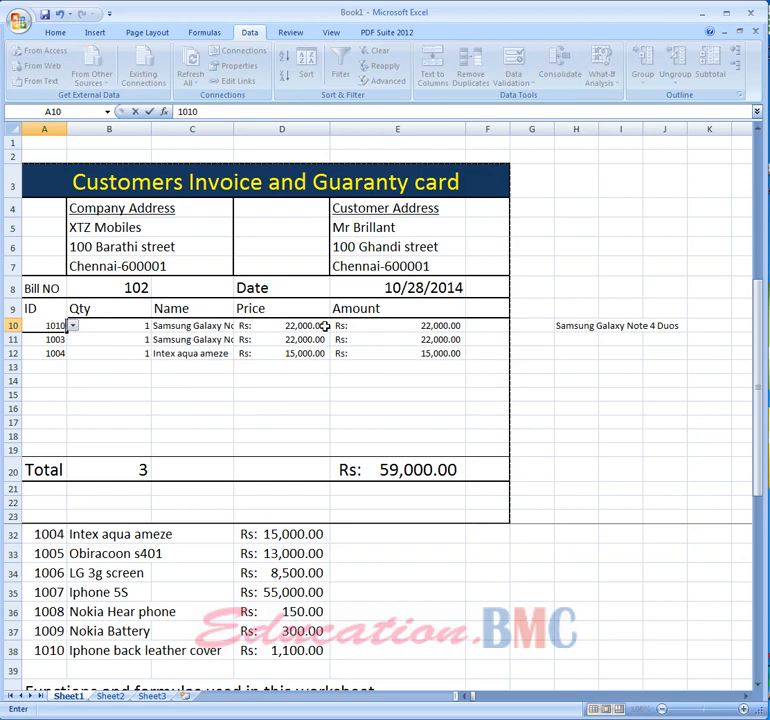
key(Return)
- Fill the test lookup formula from H10 down through row 19
click(212, 325)
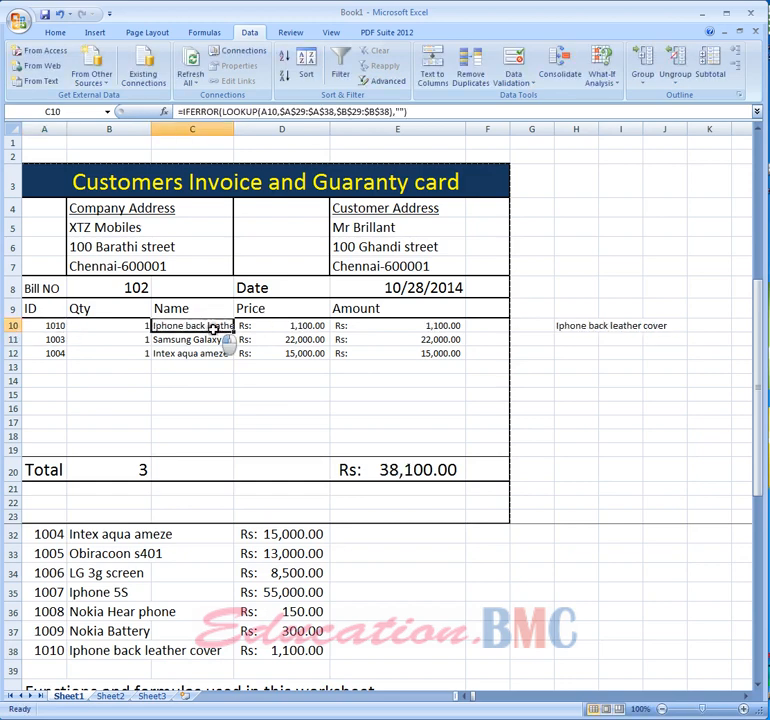
click(598, 327)
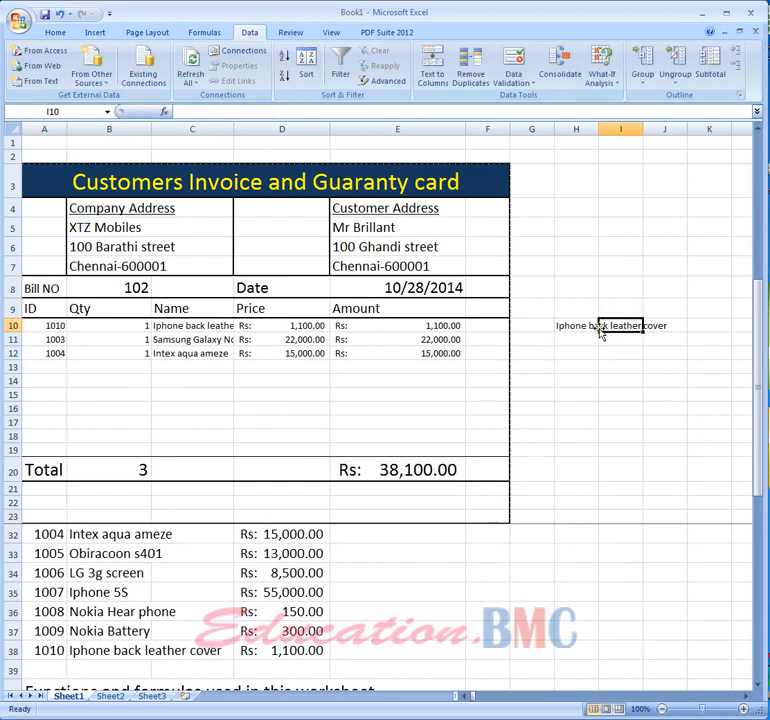
click(562, 323)
click(170, 325)
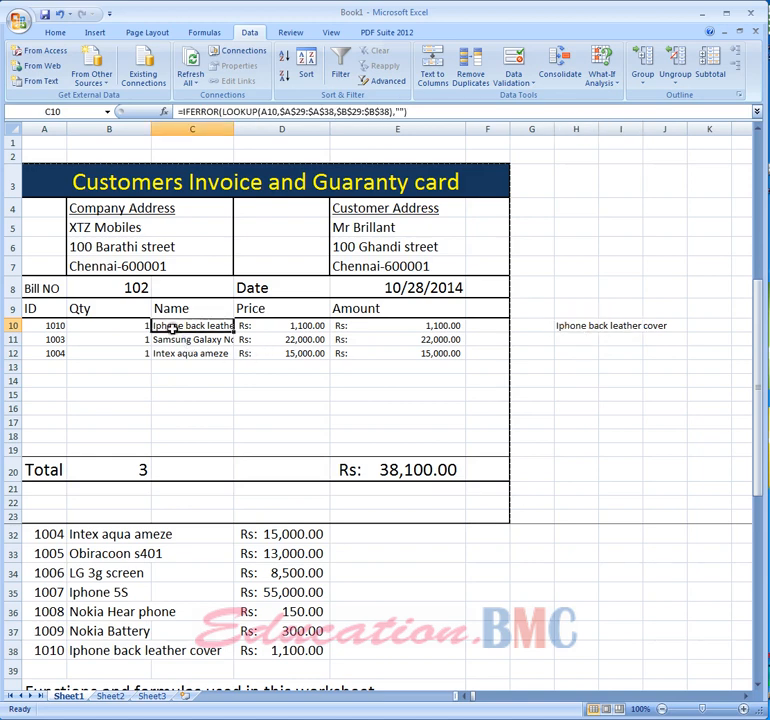
click(583, 325)
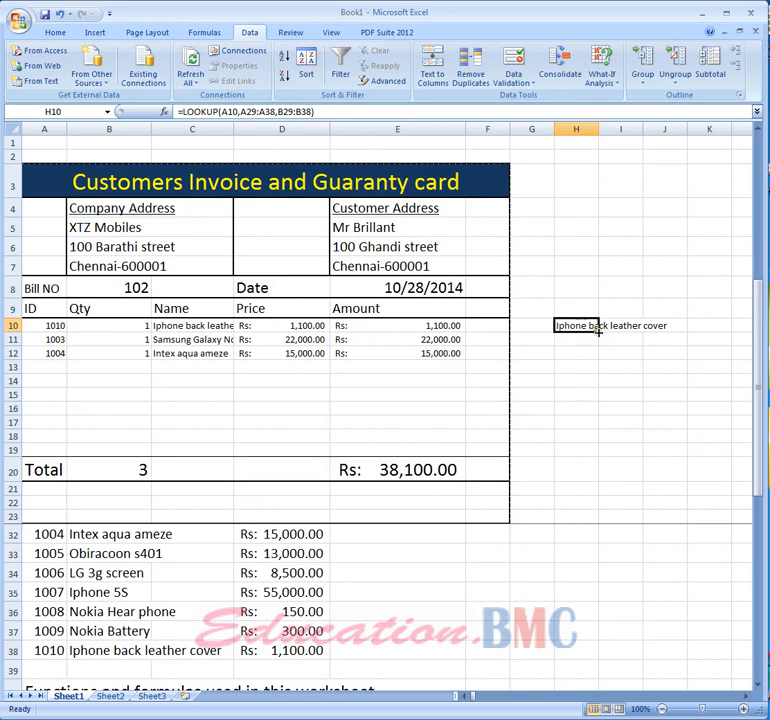
drag(598, 333, 591, 450)
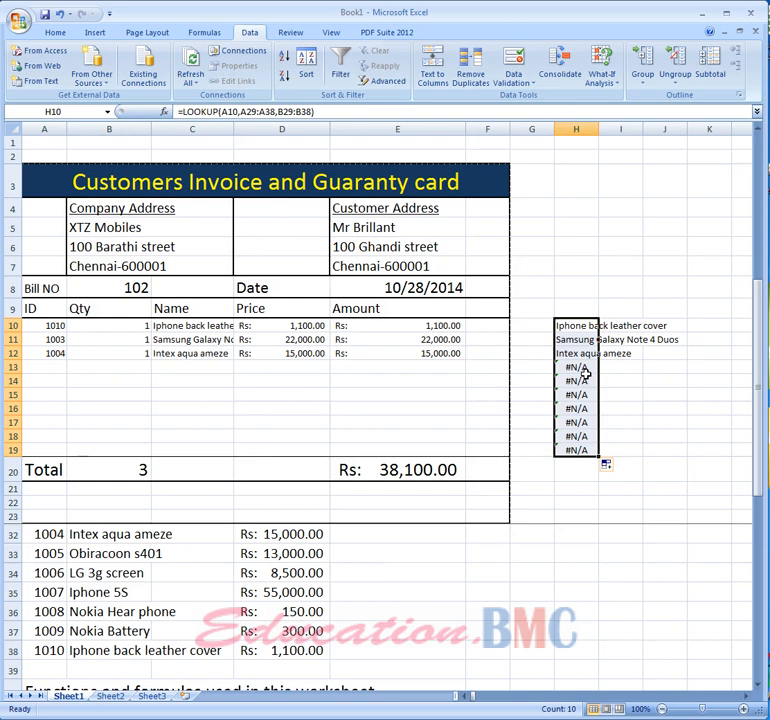
- Make the lookup ranges in H10's test formula absolute: =LOOKUP(A10,$A$29:$A$38,$B$29:$B$38)
click(573, 326)
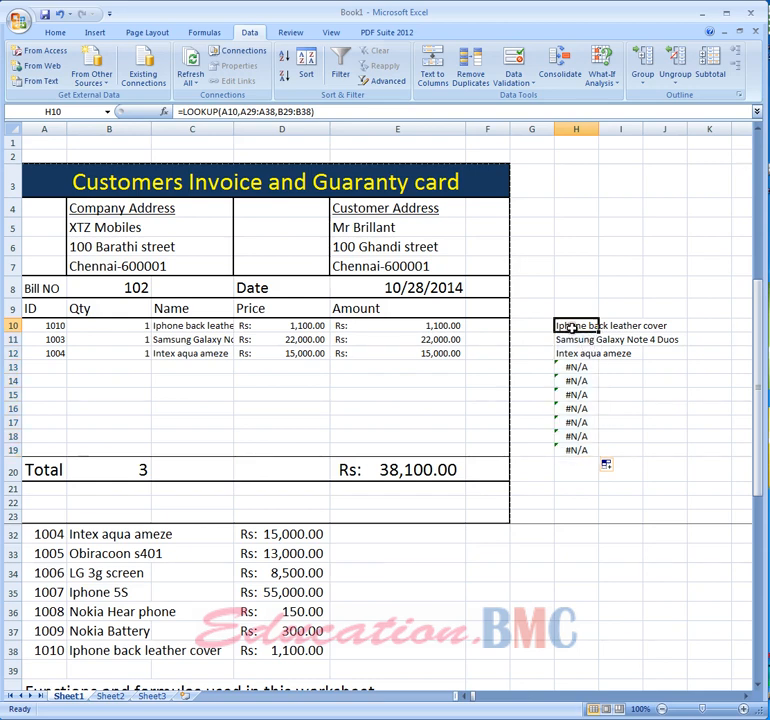
click(221, 112)
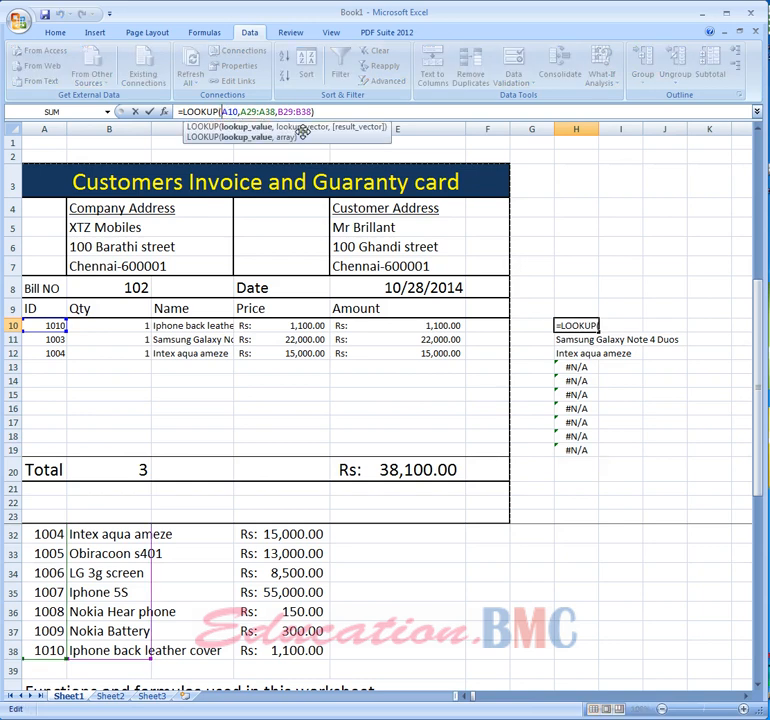
key(Right)
key(Right)
key(Right)
key(Right)
key(Right)
key(Right)
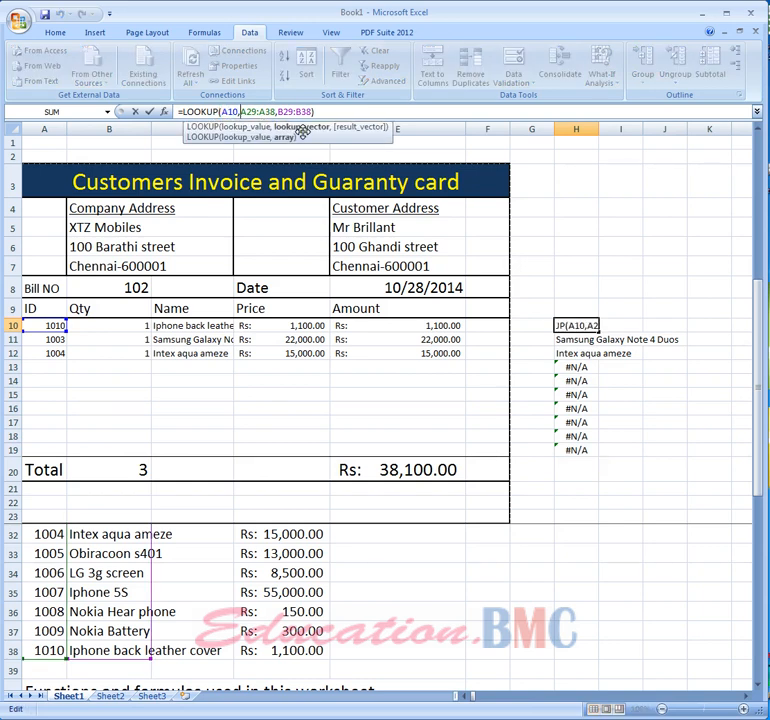
text($A)
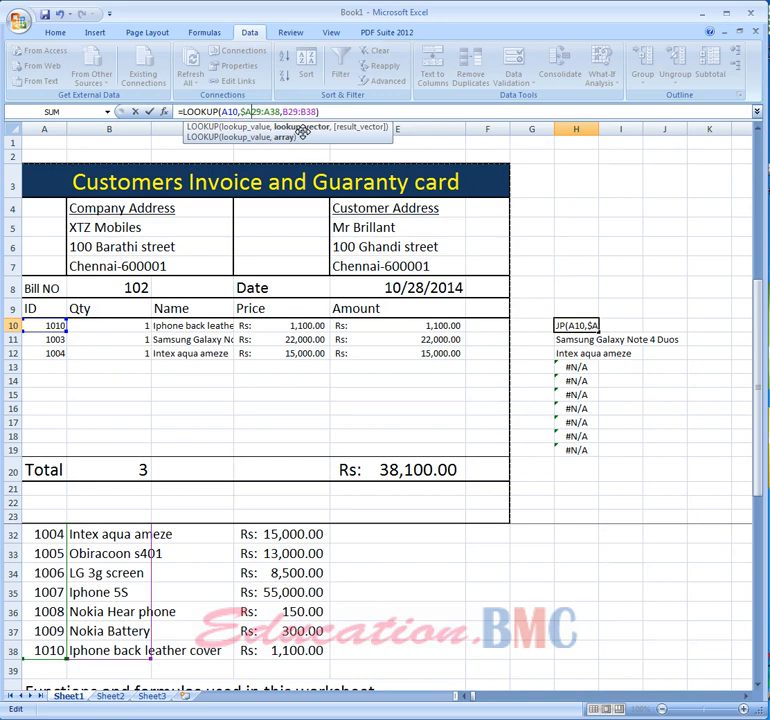
text($)
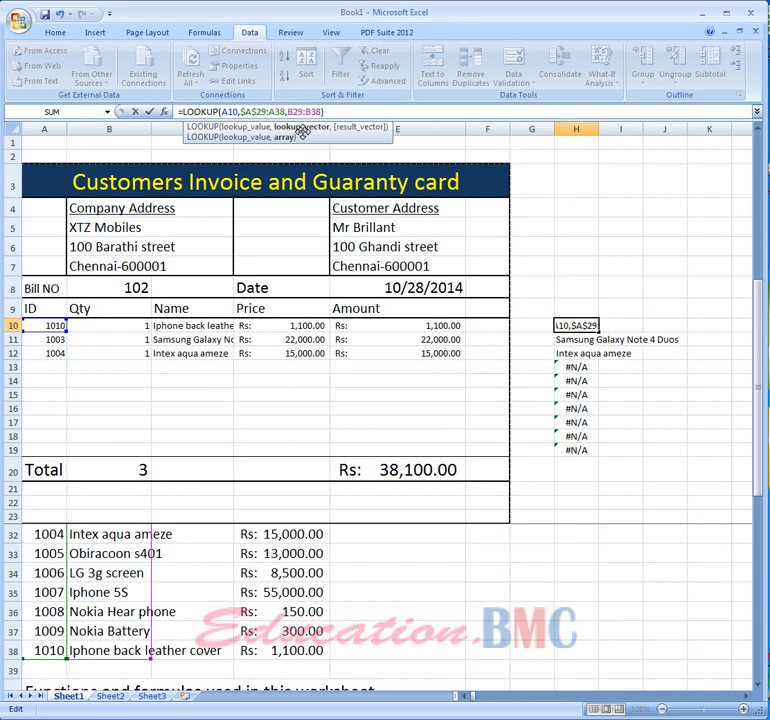
key(Right)
text($A$)
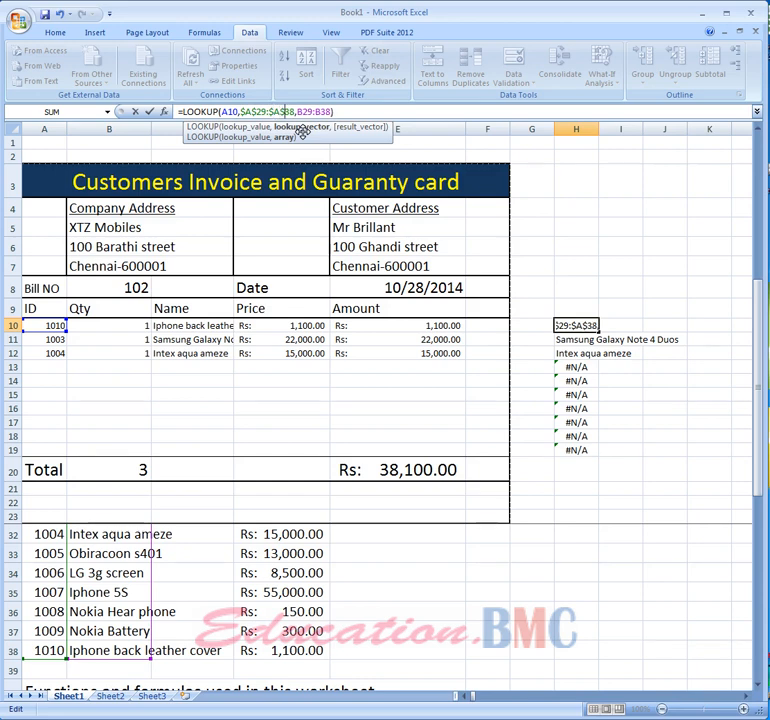
key(Right)
key(Right)
key(Right)
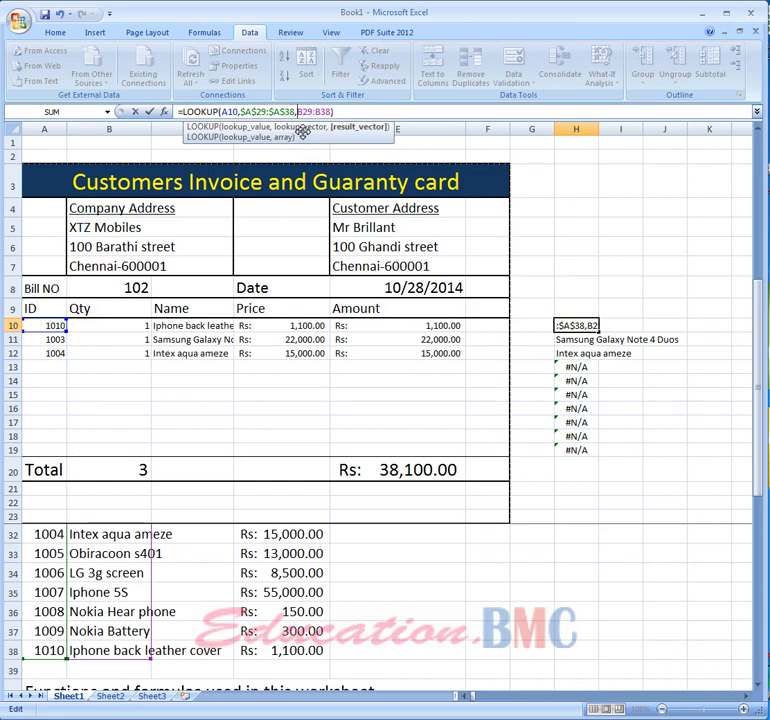
text($A)
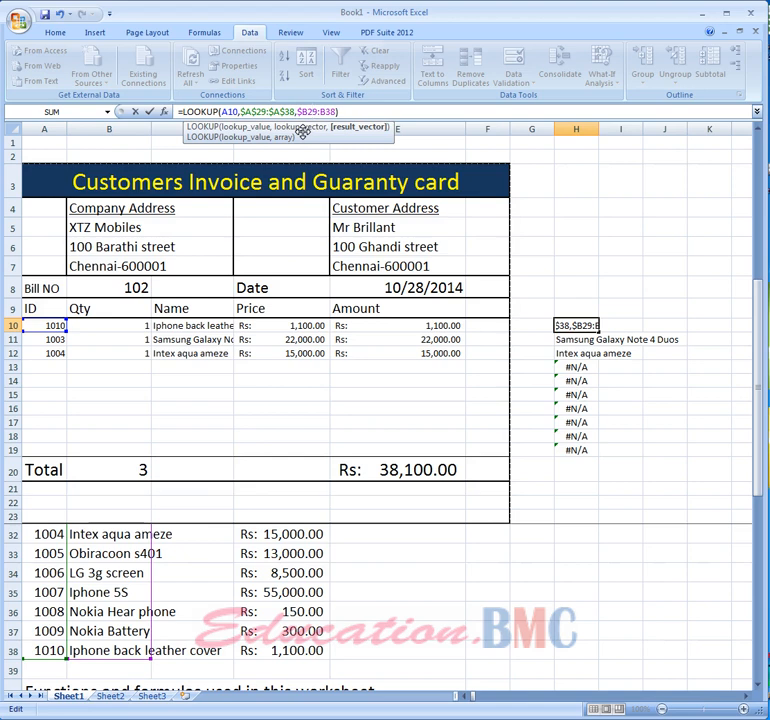
text($)
key(Right)
key(Right)
text($)
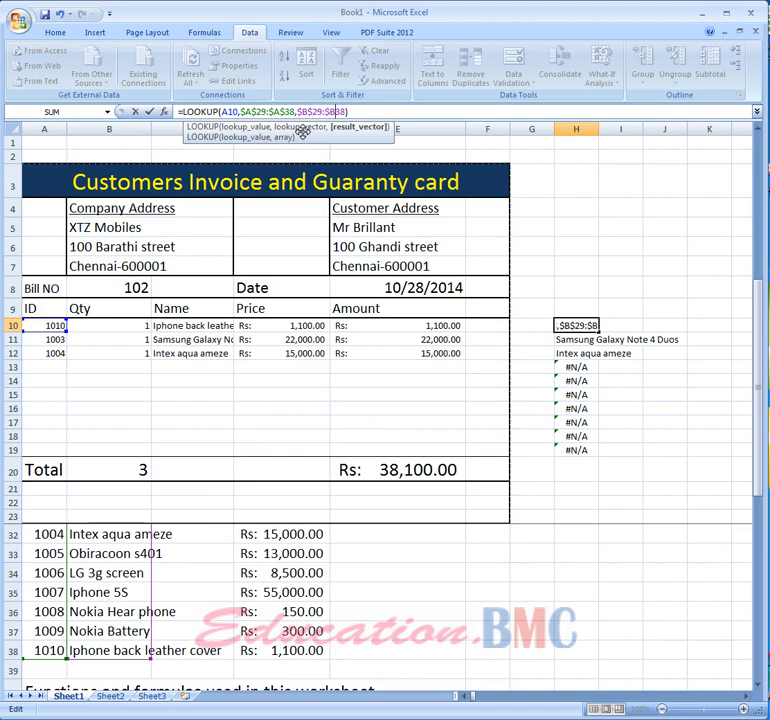
key(Right)
text($)
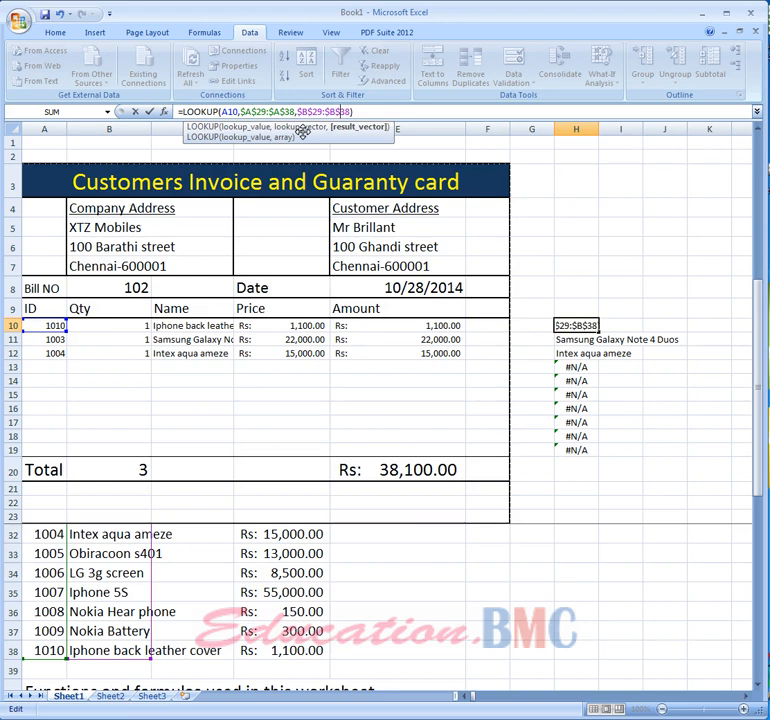
key(Return)
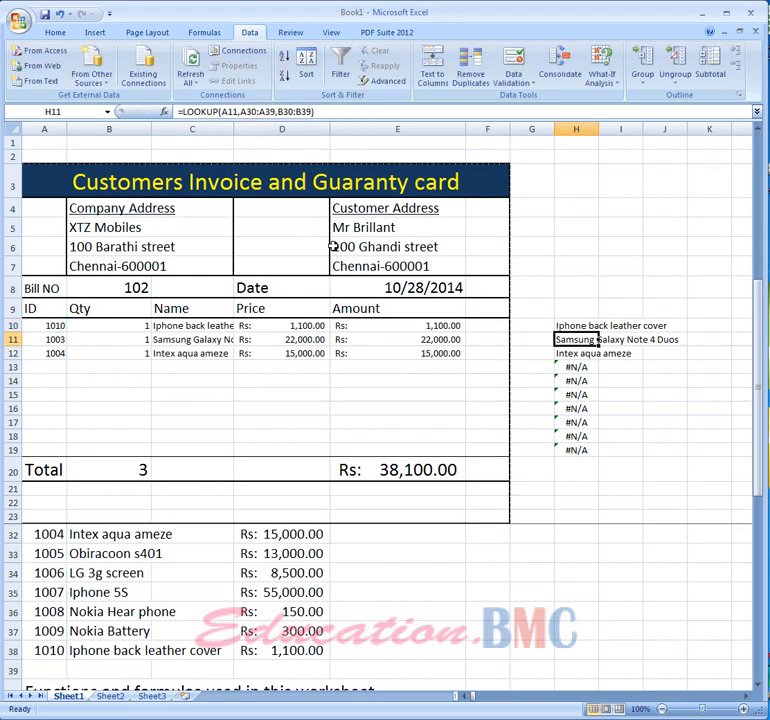
- Fill the absolute-range test formula from H10 down through H19
click(567, 327)
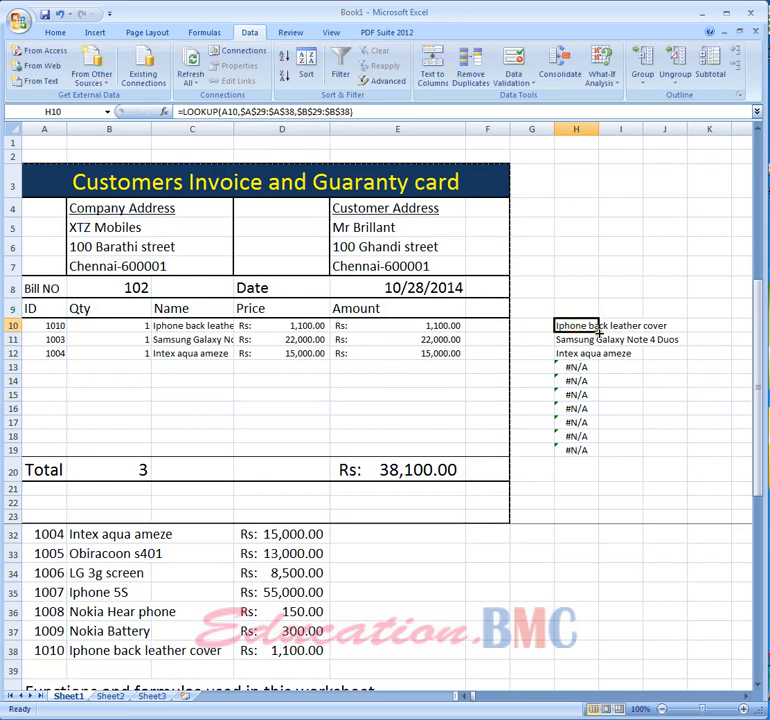
drag(598, 332, 598, 453)
click(666, 450)
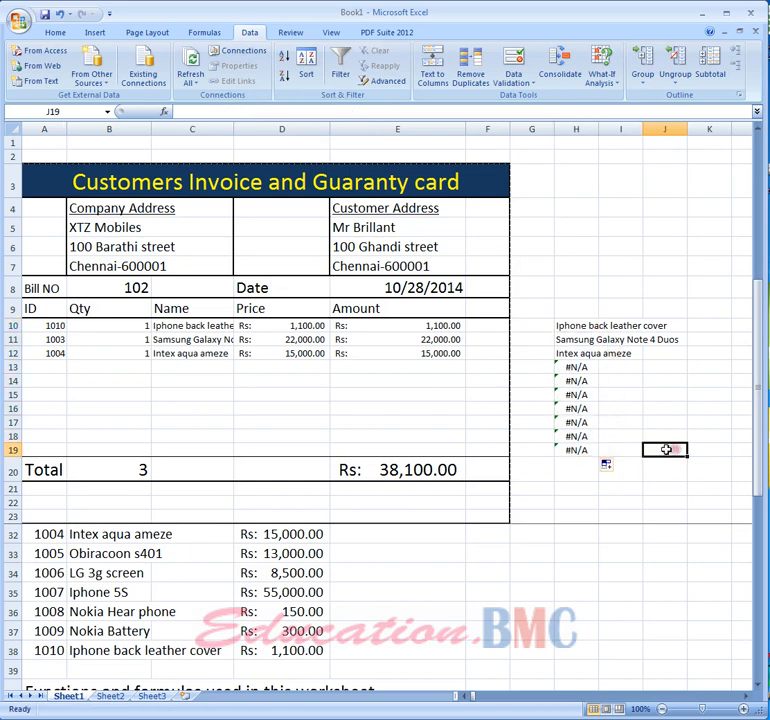
click(575, 337)
click(573, 326)
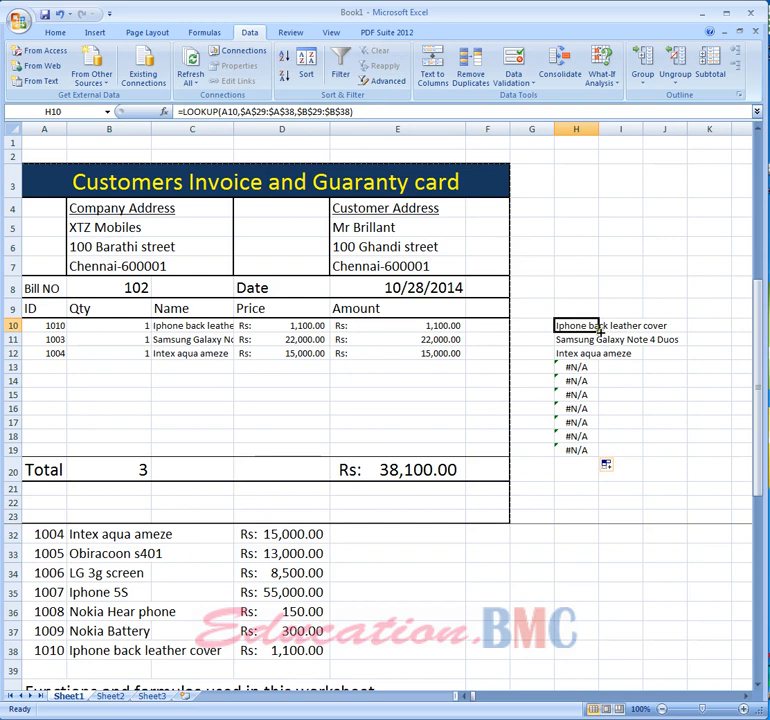
drag(600, 331, 610, 455)
click(628, 436)
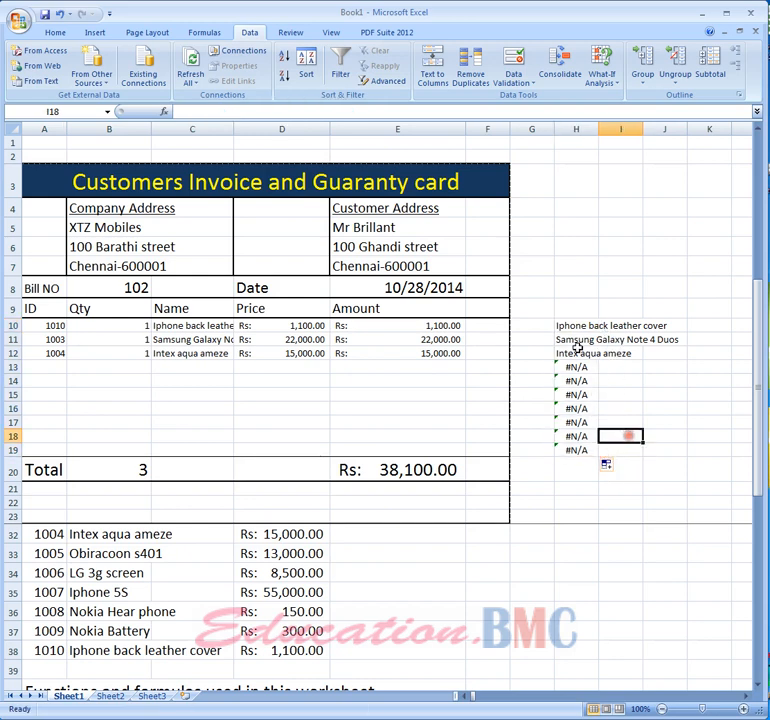
- Enter item ID 1001 in A14 and compare that row's Name formula with the test lookup formula
click(573, 329)
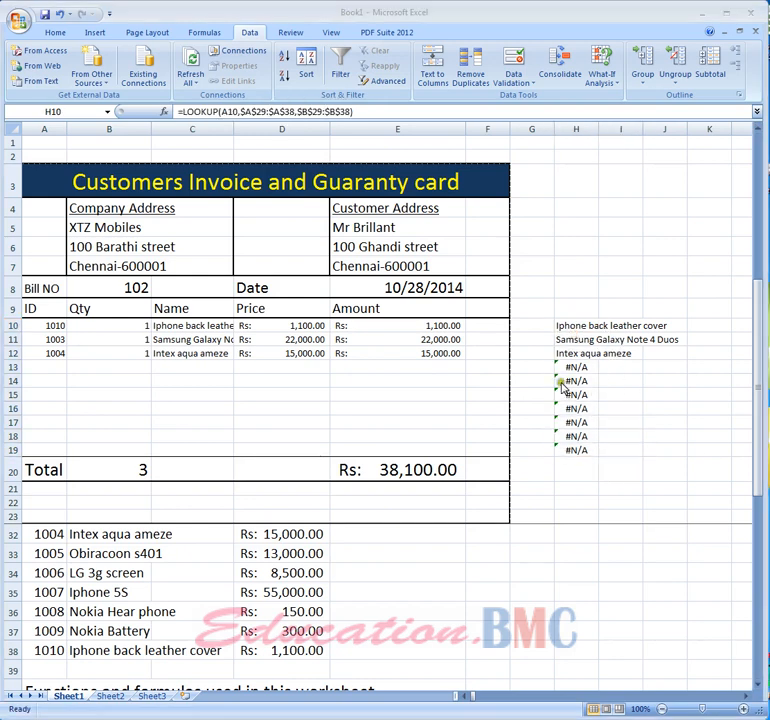
click(45, 381)
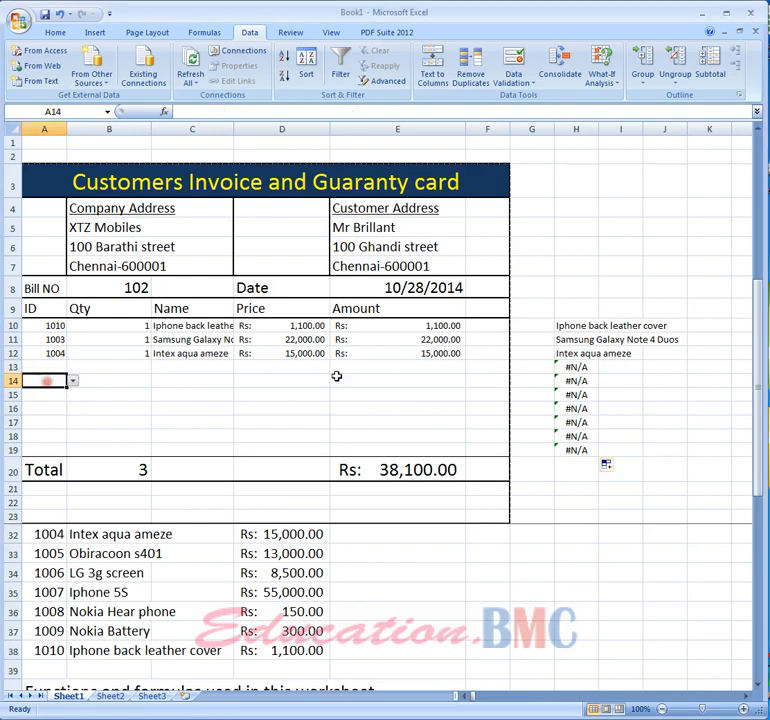
text(1001)
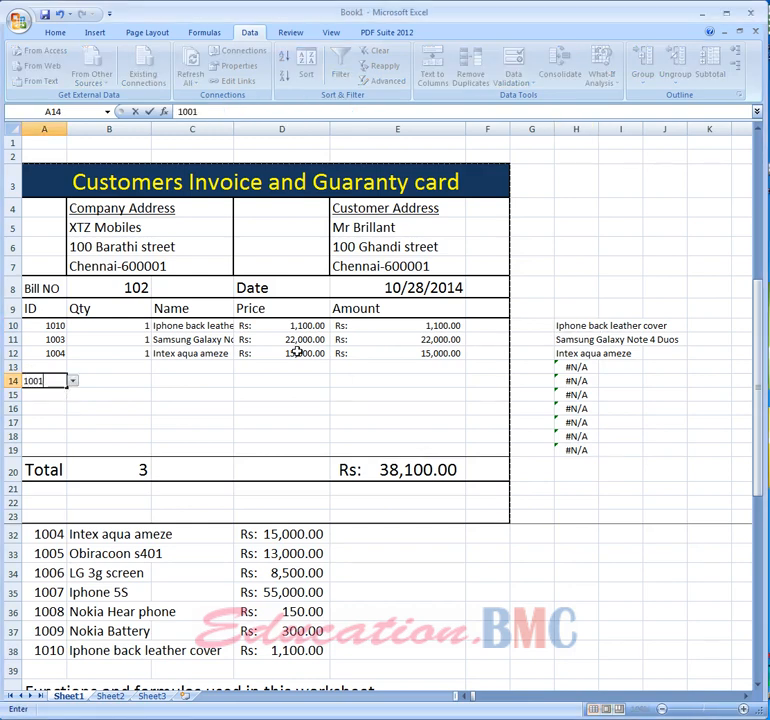
key(Return)
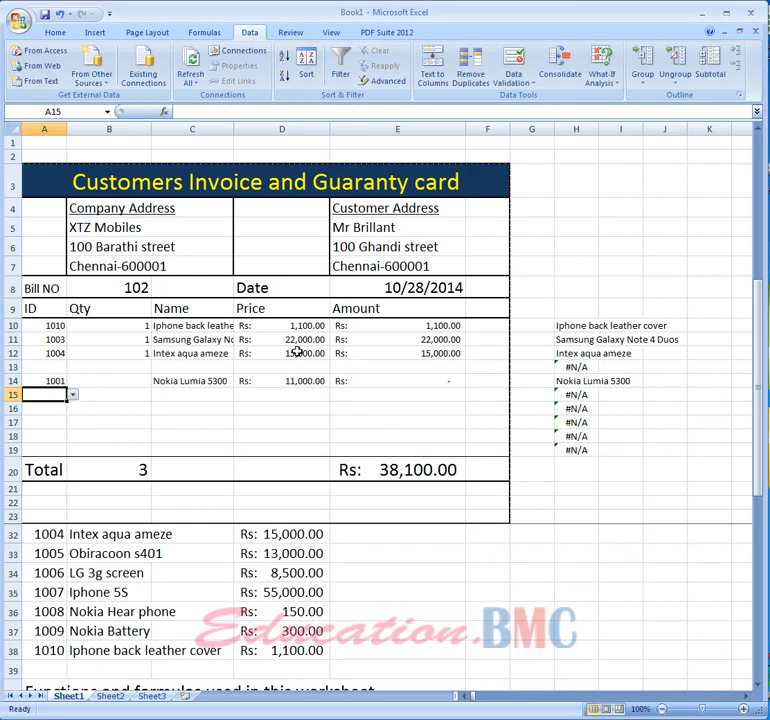
click(214, 383)
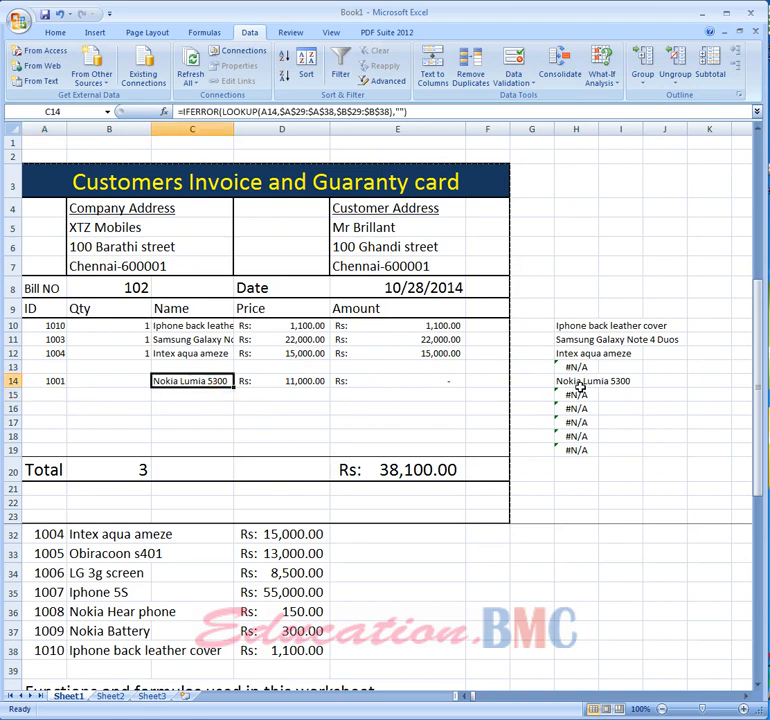
click(580, 387)
click(614, 435)
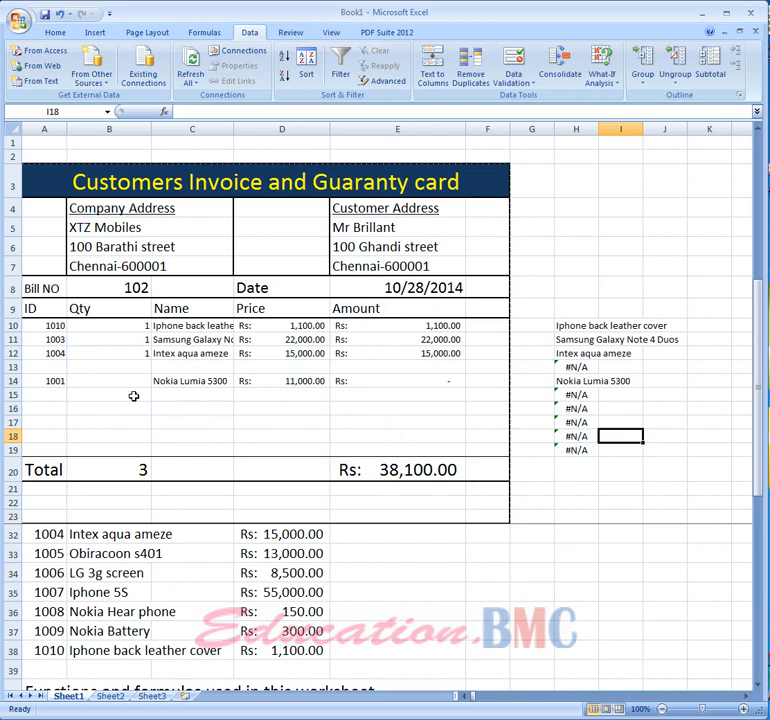
- Enter item ID 1005 with quantity 1 in row 13 of the invoice
click(48, 366)
text(10)
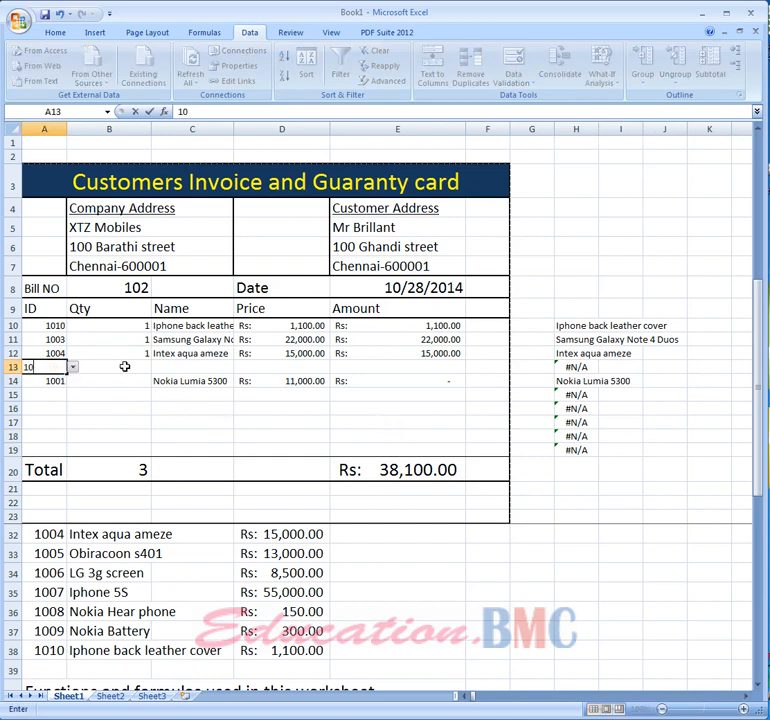
text(05)
key(Return)
key(Tab)
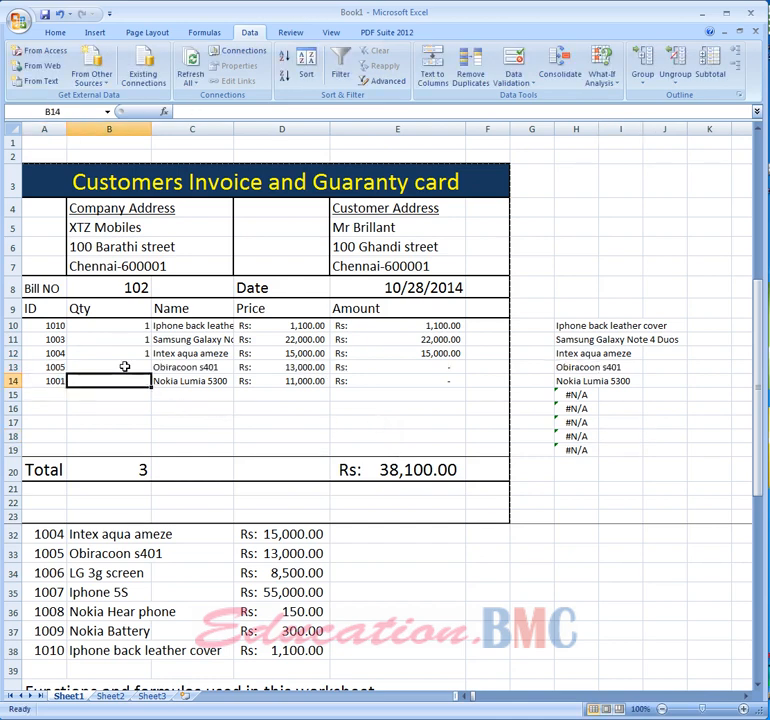
click(125, 366)
text(1)
key(Return)
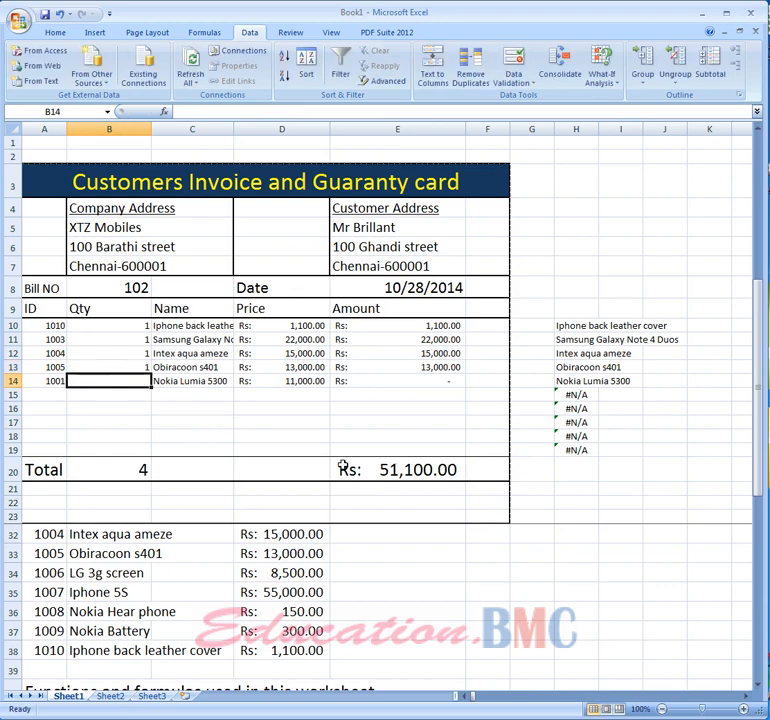
- Wrap H10's test lookup formula in IFERROR so errors return an empty string, accepting the suggested correction
click(573, 474)
click(579, 395)
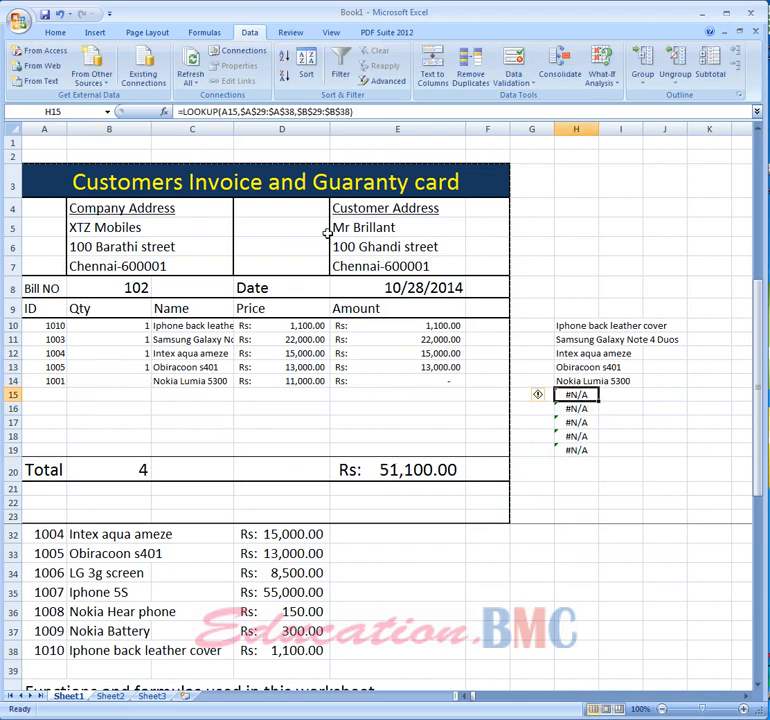
click(197, 330)
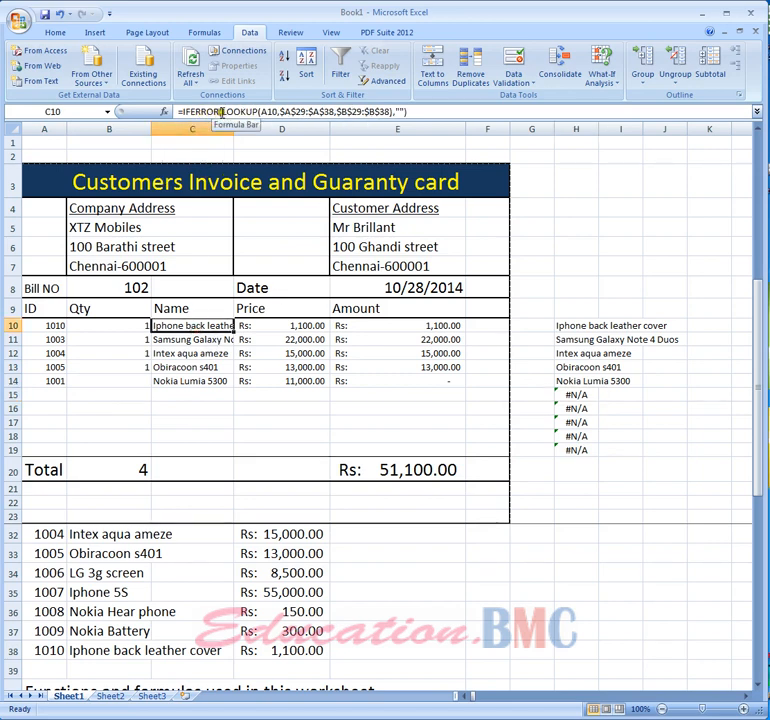
click(567, 325)
click(181, 111)
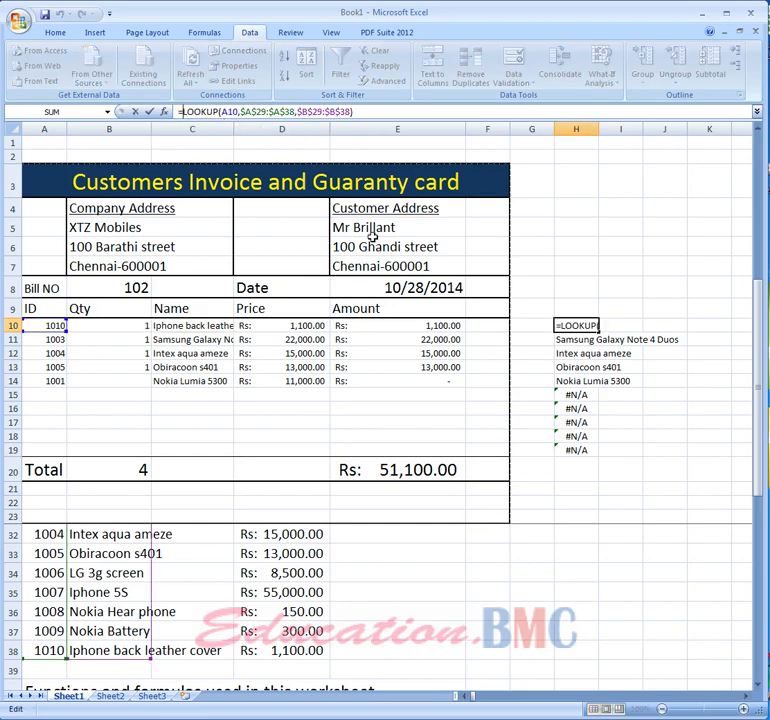
text(I)
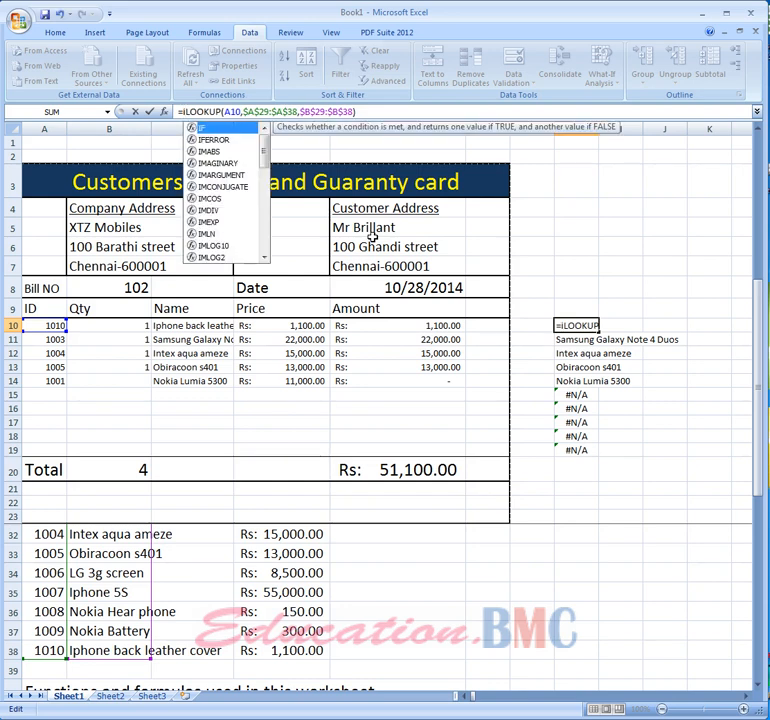
text(ferro)
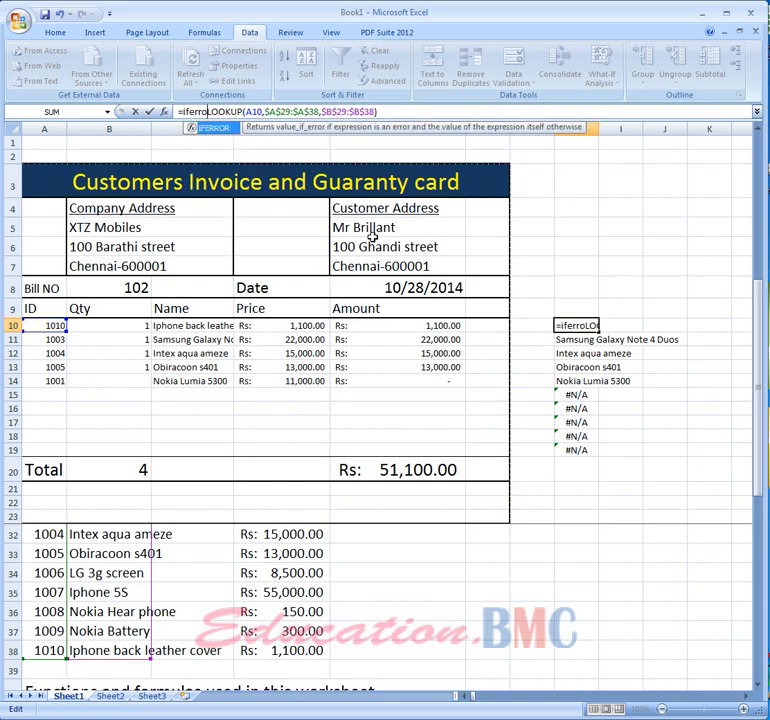
text(r()
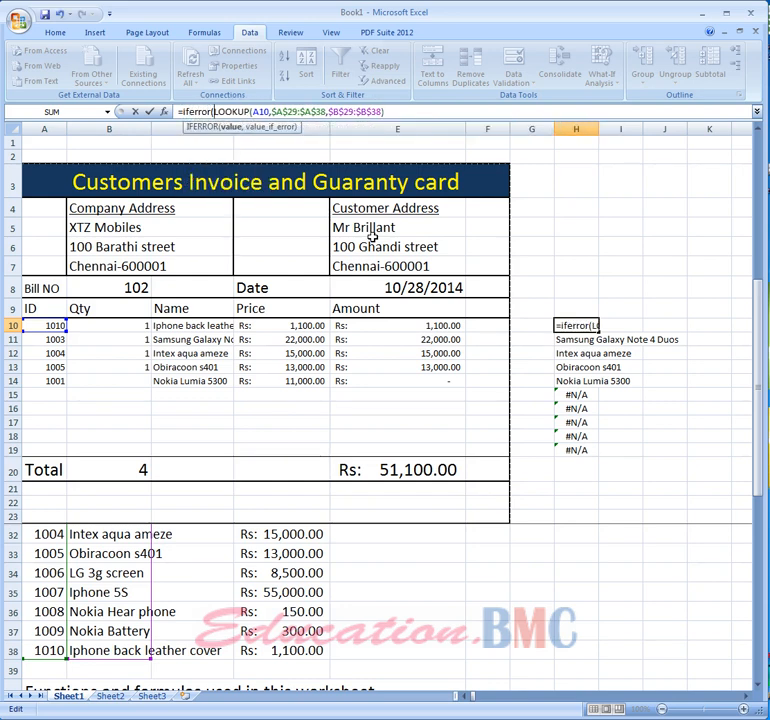
key(Right)
key(Right)
key(Right)
key(Right)
key(Right)
key(Right)
key(Right)
key(Right)
key(Right)
key(Right)
key(Right)
key(Right)
key(Right)
key(Right)
key(Right)
key(Right)
key(Right)
key(Right)
key(Right)
key(Right)
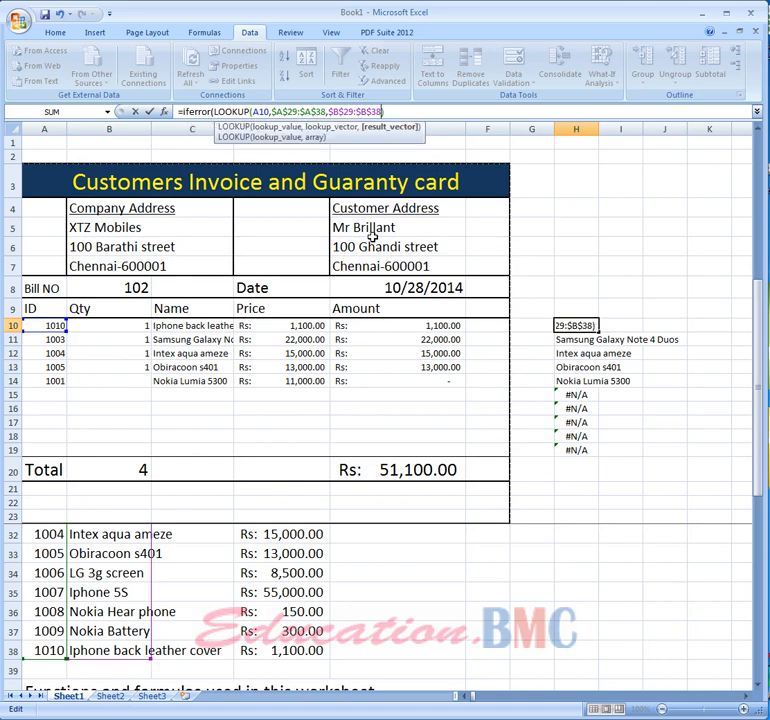
text(),)
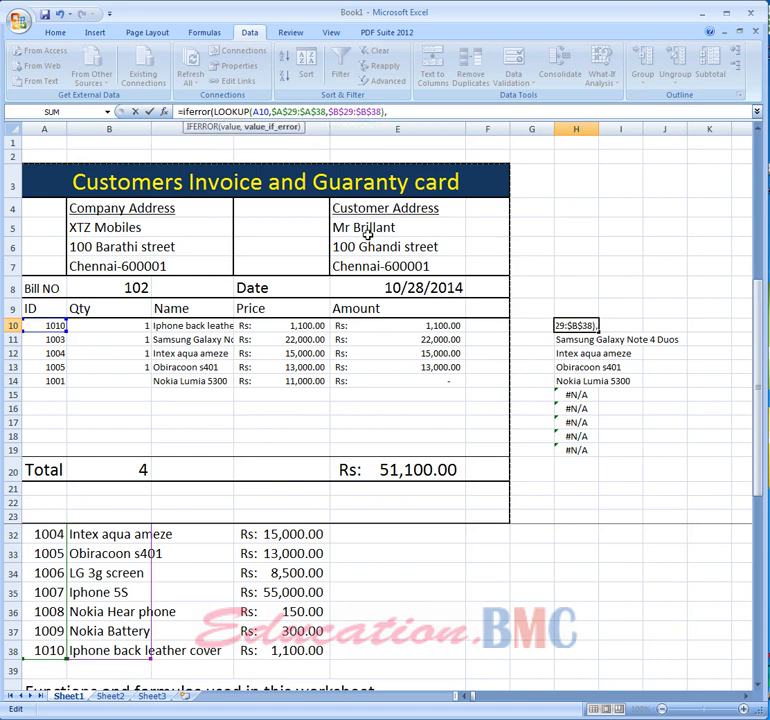
text("")
key(Return)
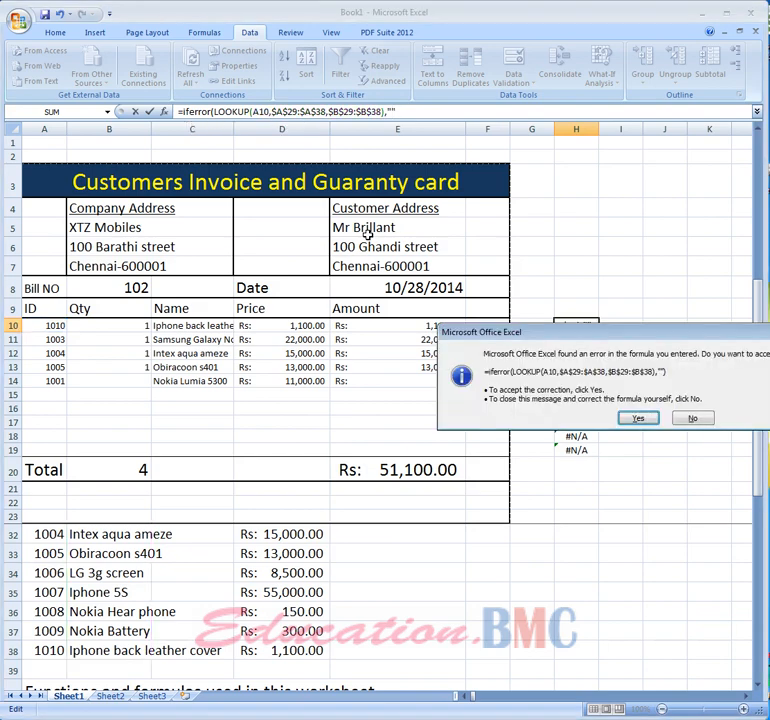
key(Return)
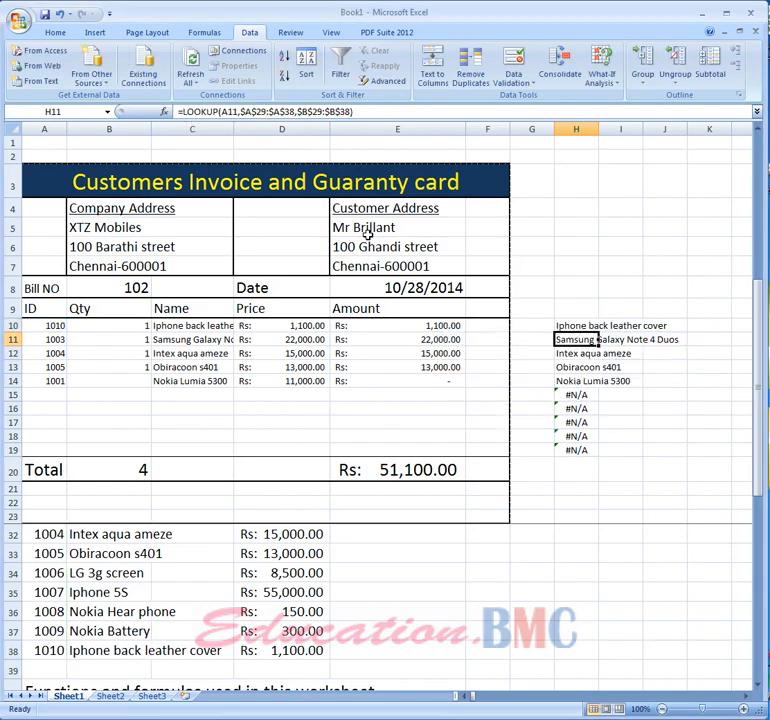
- Fill the IFERROR test formula from H10 down through H19
click(590, 328)
drag(598, 330, 590, 454)
click(641, 457)
click(572, 394)
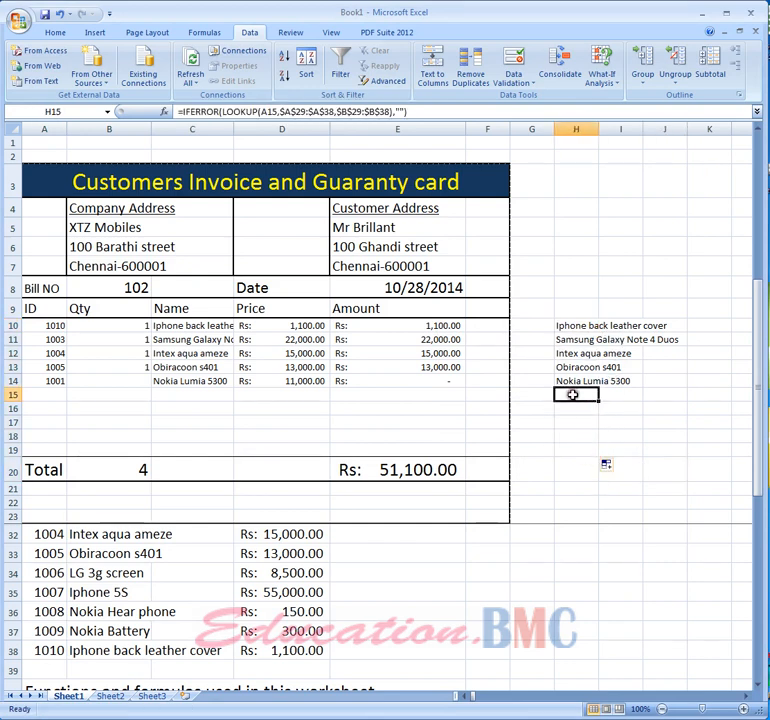
- Enter item IDs 1005 in A15 and 1006 in A16
click(55, 394)
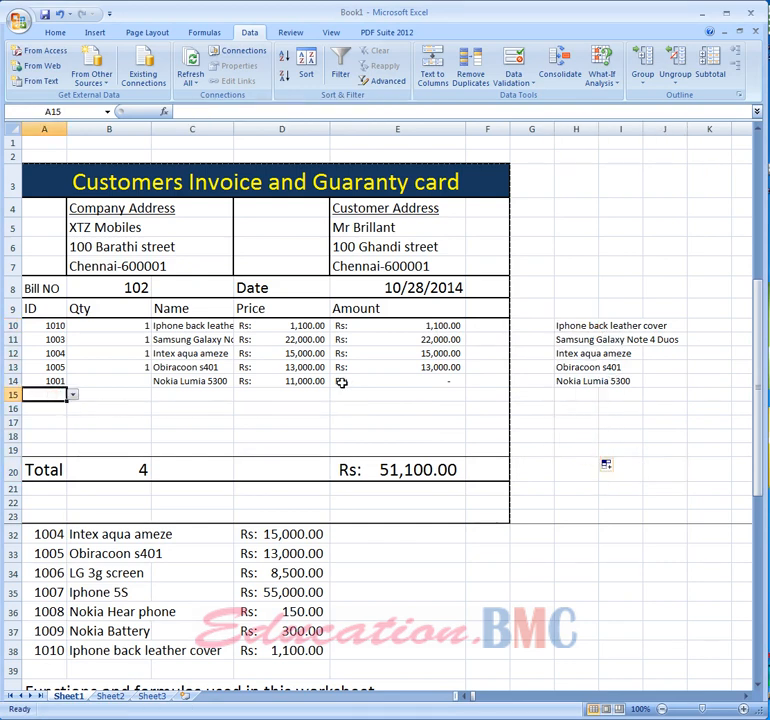
text(1005)
key(Return)
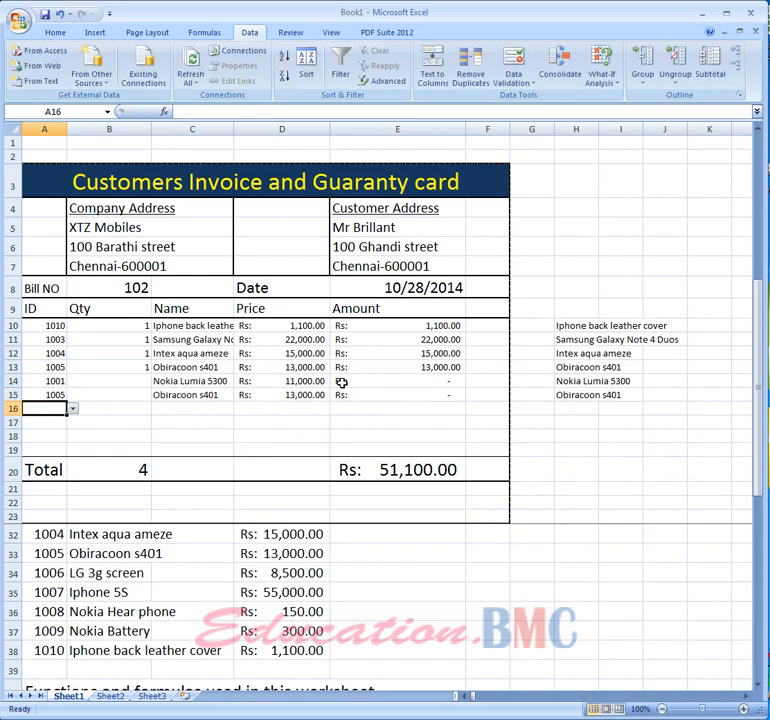
key(Down)
key(Up)
text(1)
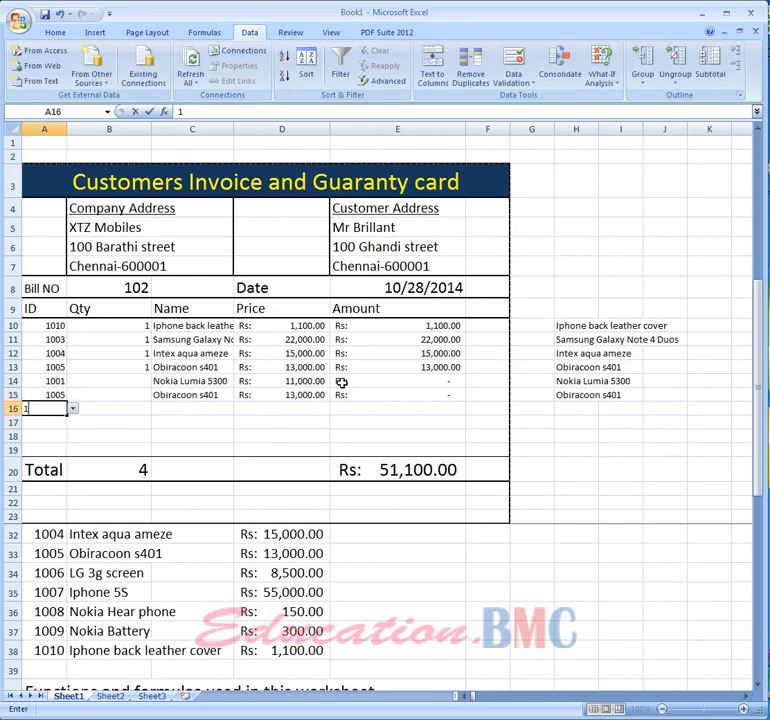
text(006)
key(Return)
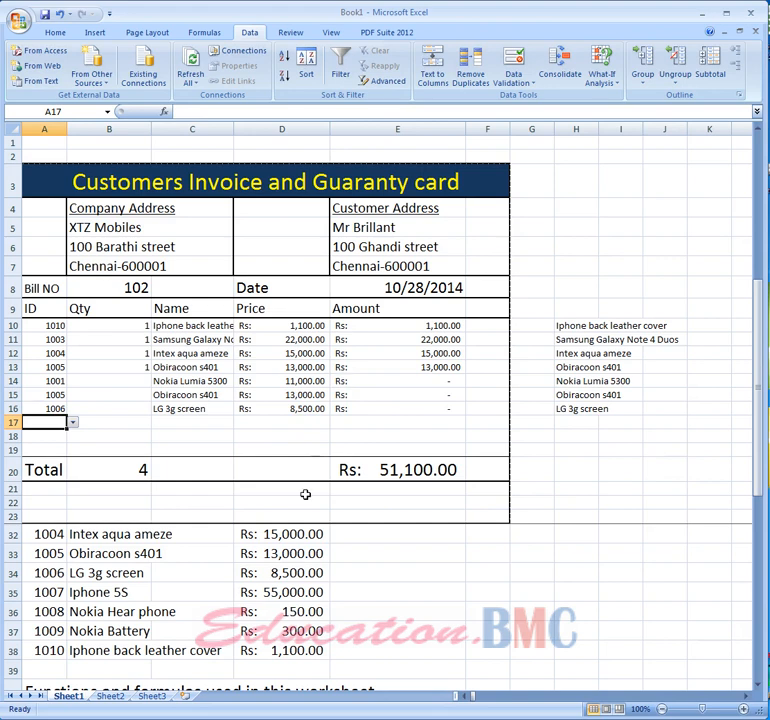
- Widen column H to fit its lookup results
click(292, 327)
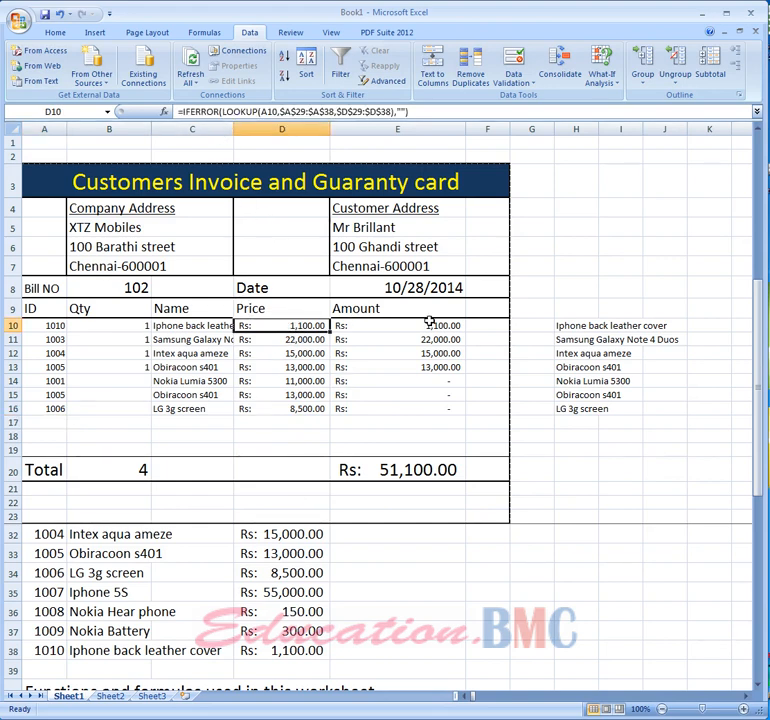
click(700, 327)
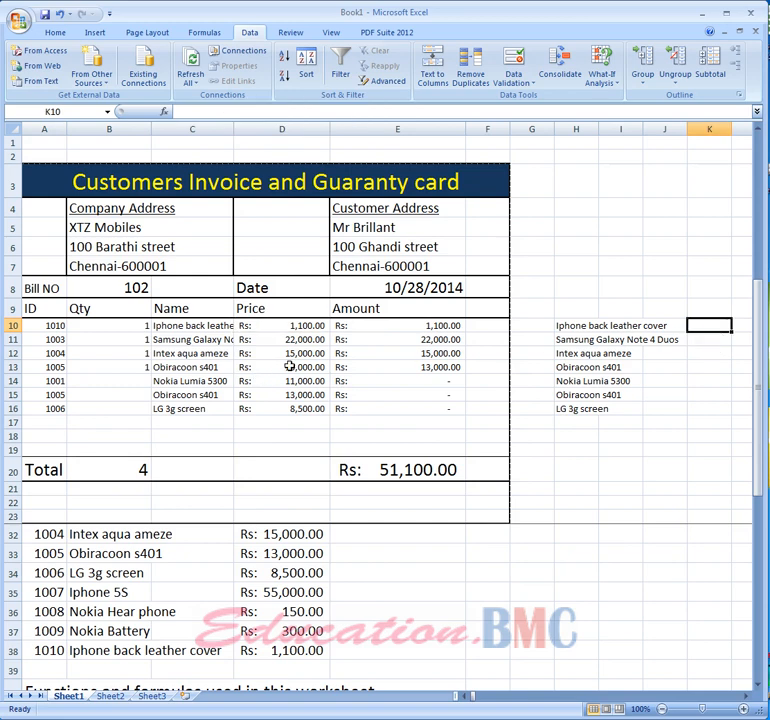
double_click(598, 129)
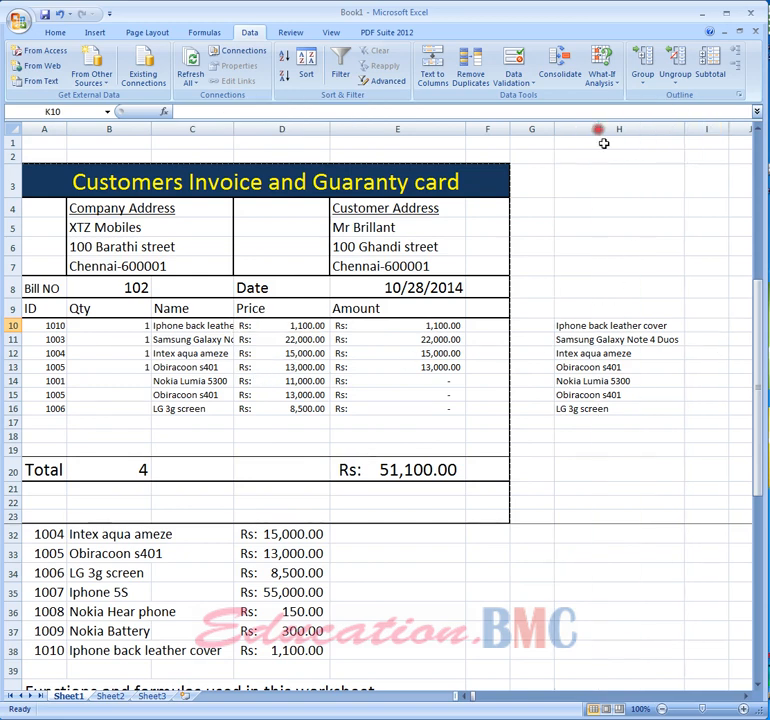
- Try a LOOKUP formula in I10 using A10 and the price range D29:D38
click(694, 322)
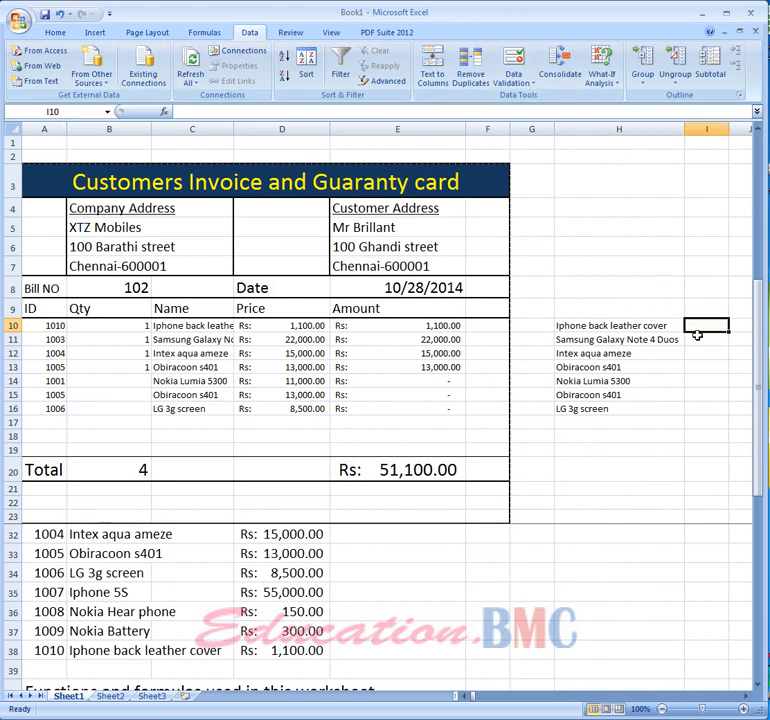
text(=lo)
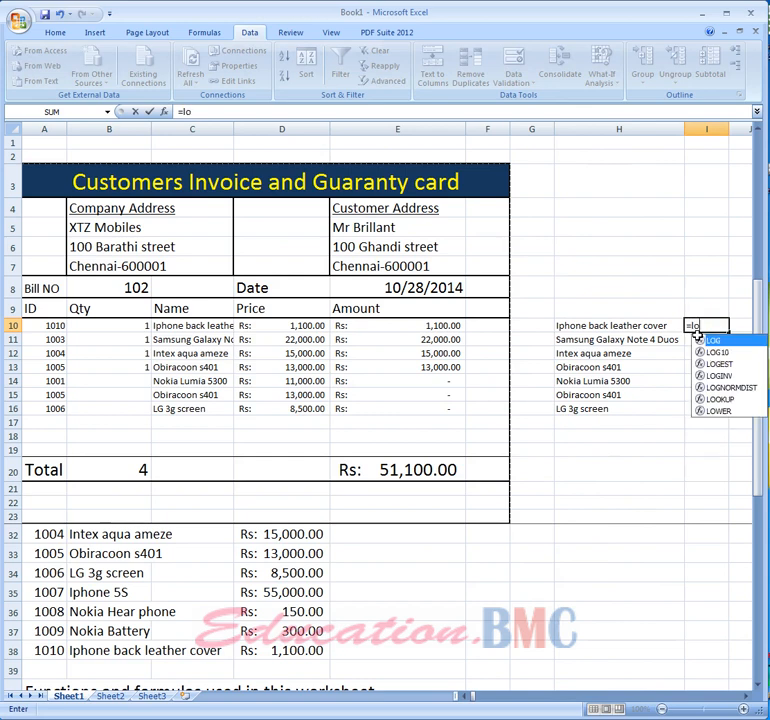
text(okup)
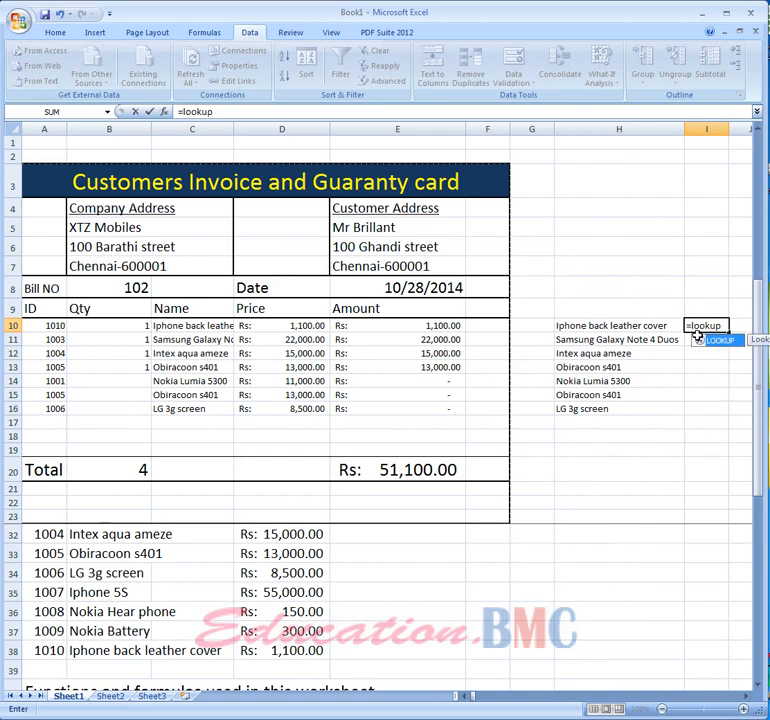
text(()
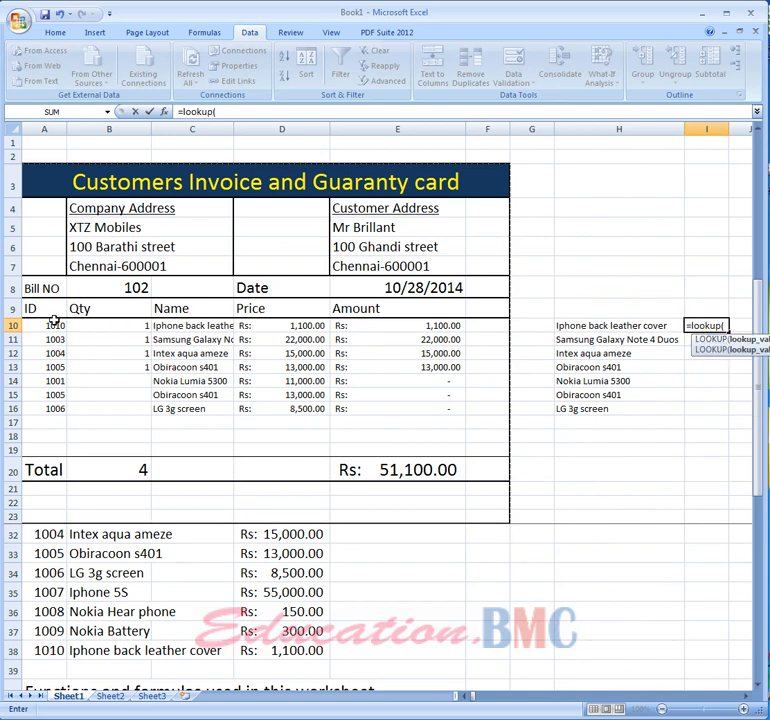
click(48, 325)
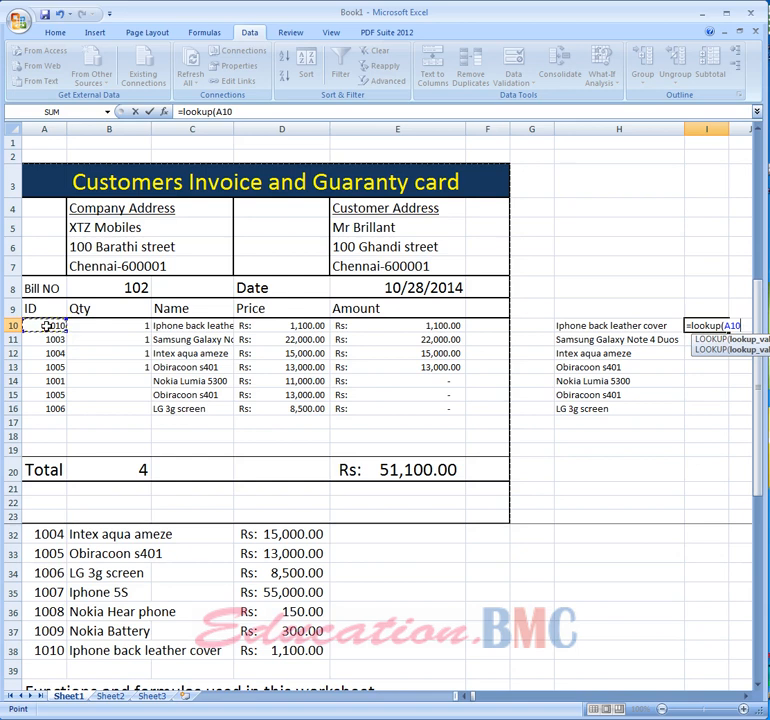
text(,)
scroll(265, 615, up, 3)
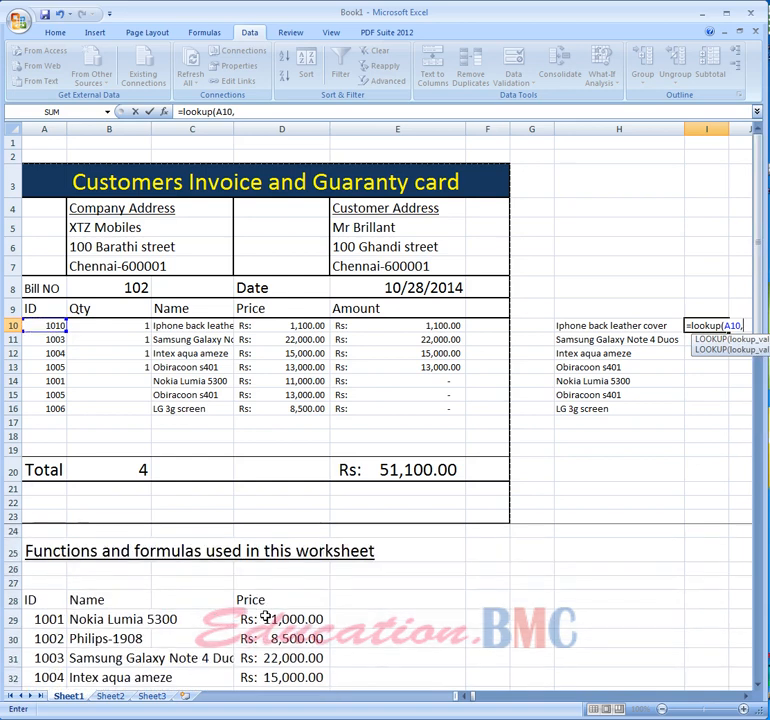
click(266, 619)
key(shift+Down)
key(shift+Down)
key(shift+Down)
key(shift+Down)
key(shift+Down)
key(shift+Down)
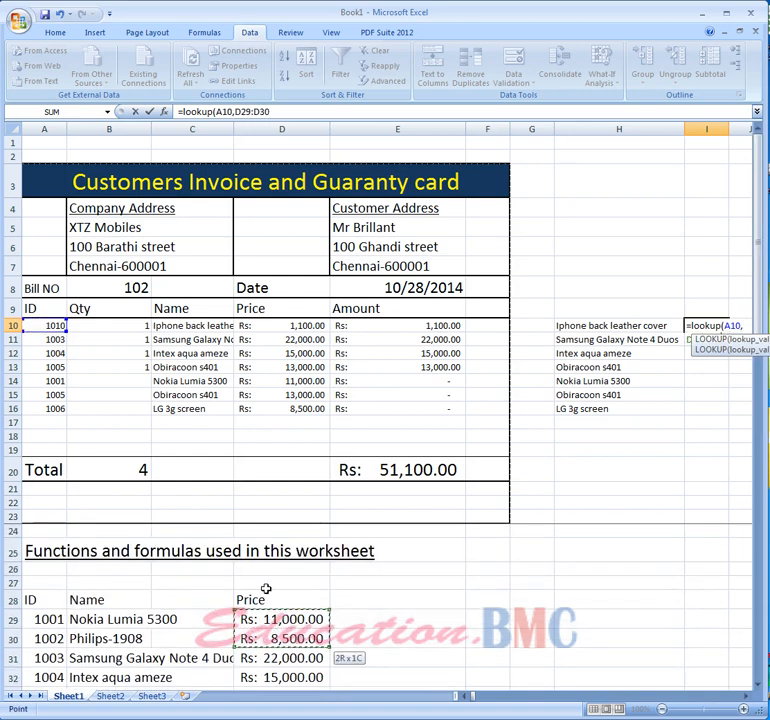
key(shift+Down)
key(shift+Down)
key(shift+Down)
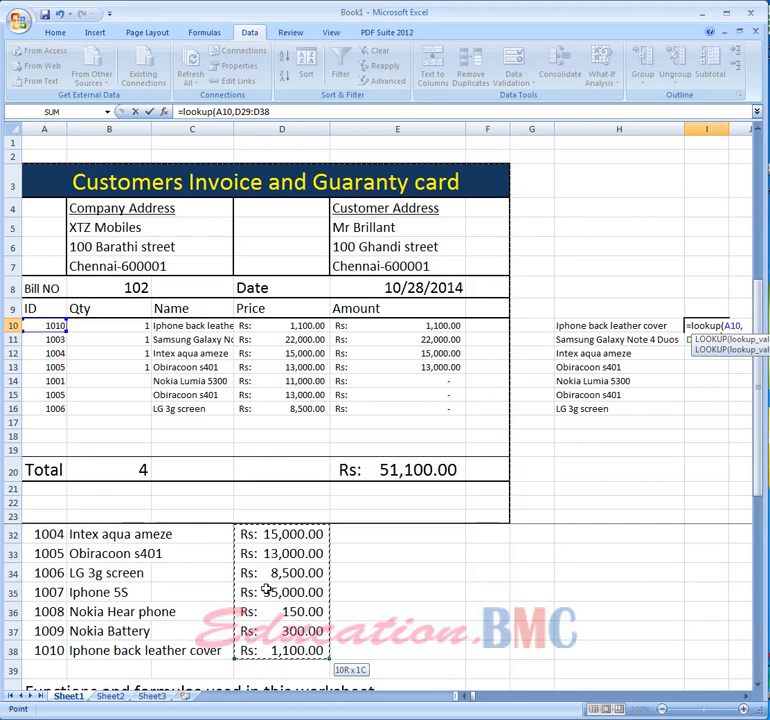
key(Return)
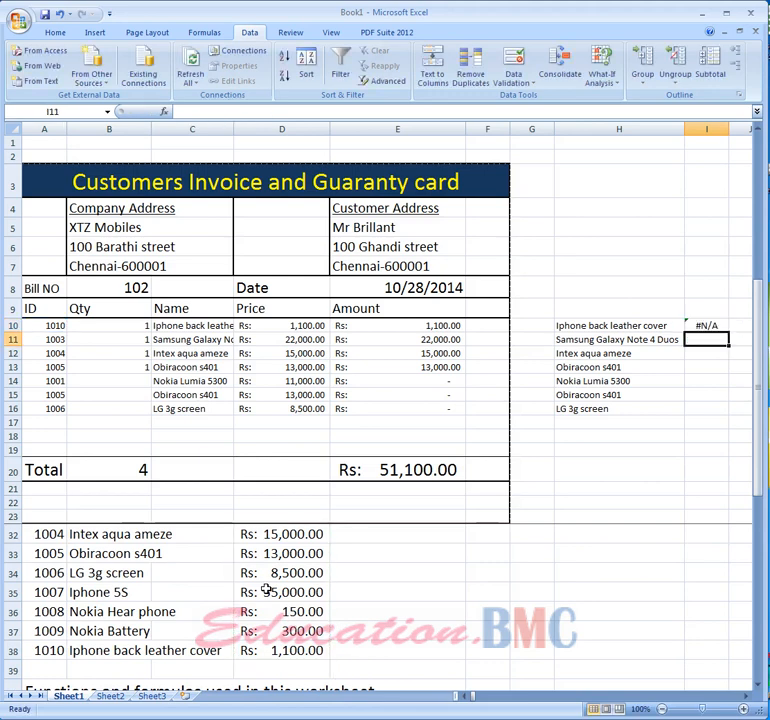
- Enter a LOOKUP formula in I10 with lookup value A10, lookup range A29:A38 and result range D29:D38
click(706, 325)
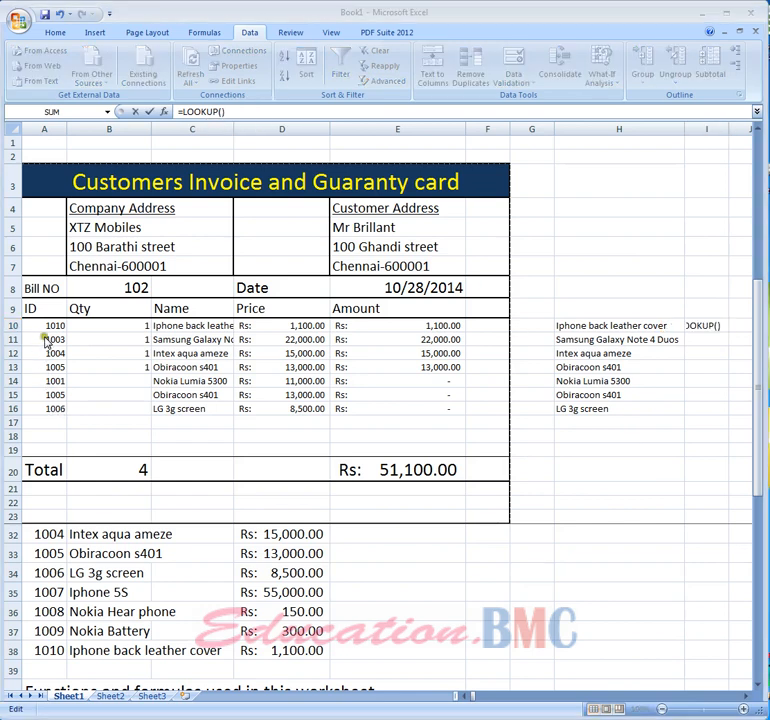
click(50, 325)
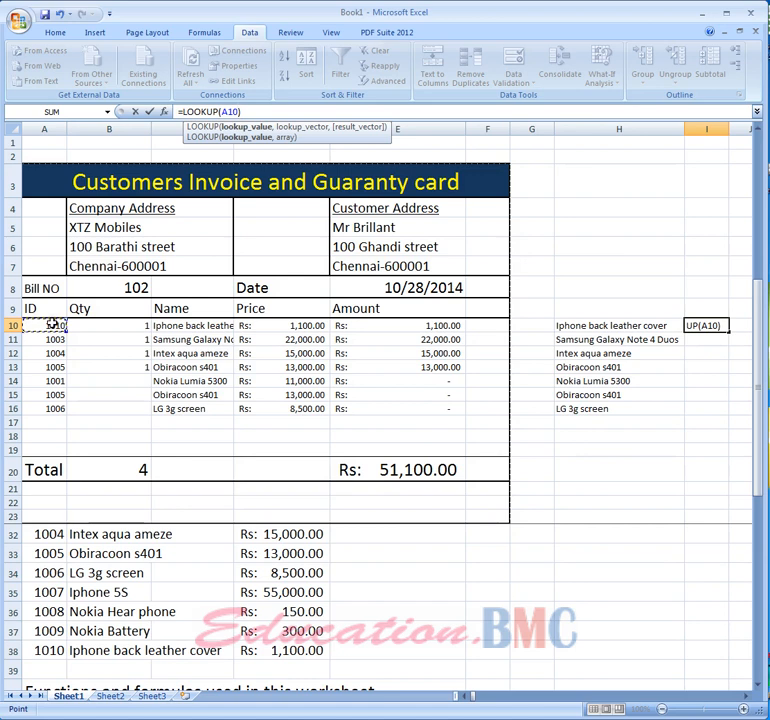
text(,)
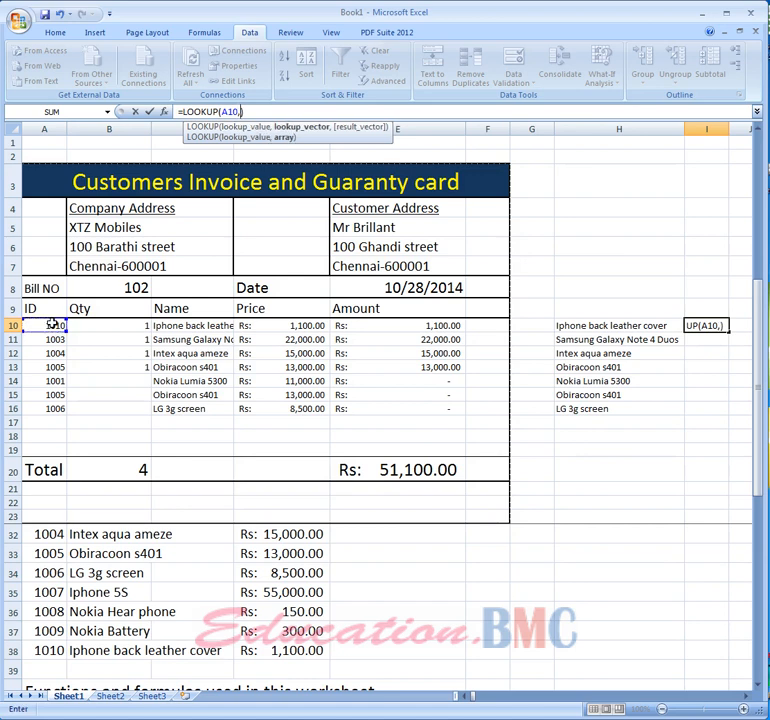
click(48, 611)
drag(758, 478, 758, 428)
click(55, 534)
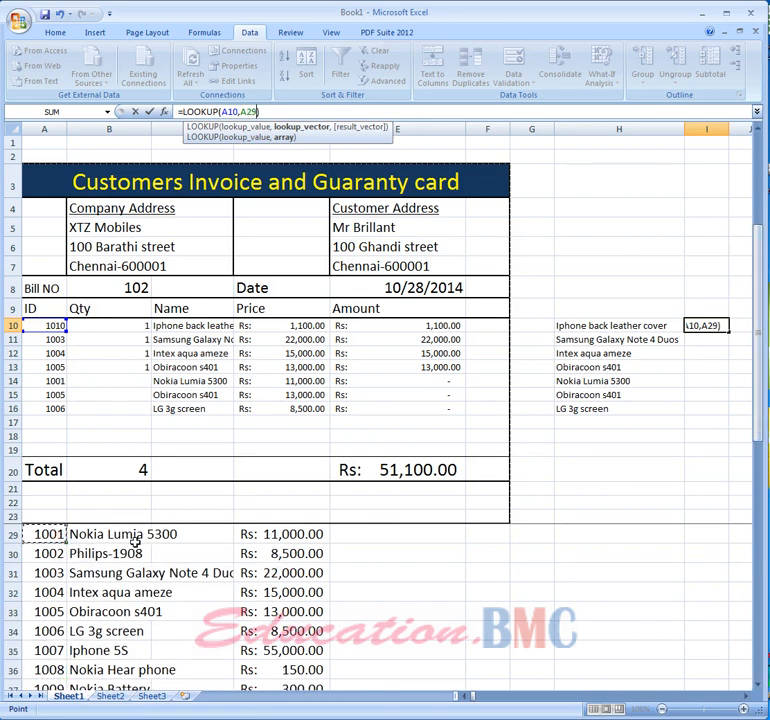
key(shift+Down)
key(shift+Down)
key(shift+Down)
key(shift+Down)
key(shift+Down)
key(shift+Down)
key(shift+Down)
key(shift+Down)
key(shift+Down)
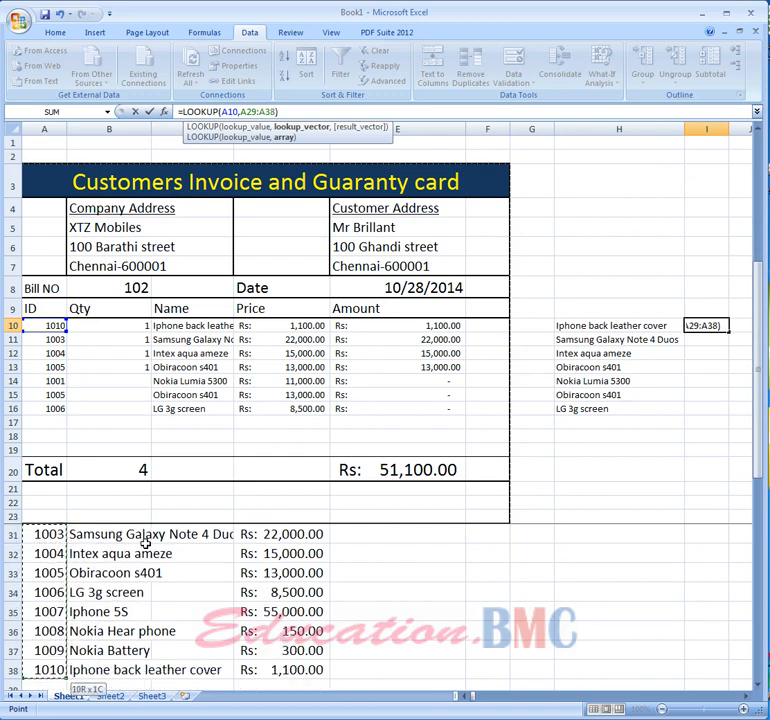
text(,)
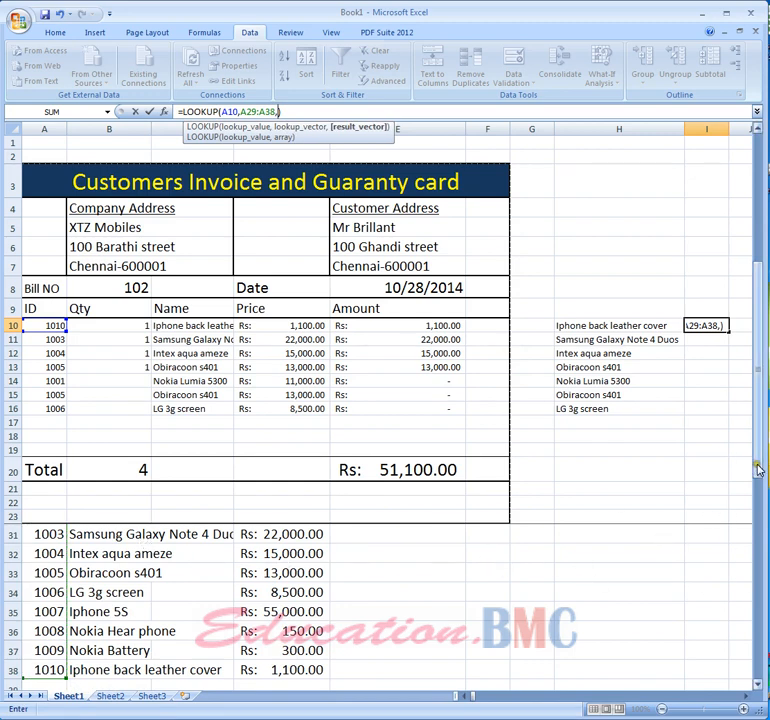
drag(758, 470, 756, 450)
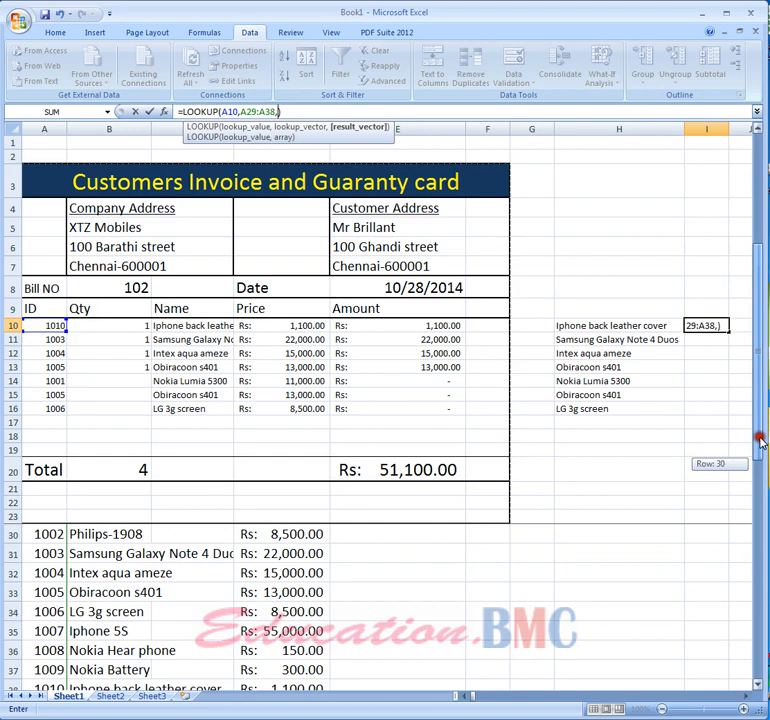
drag(760, 447, 761, 433)
click(280, 535)
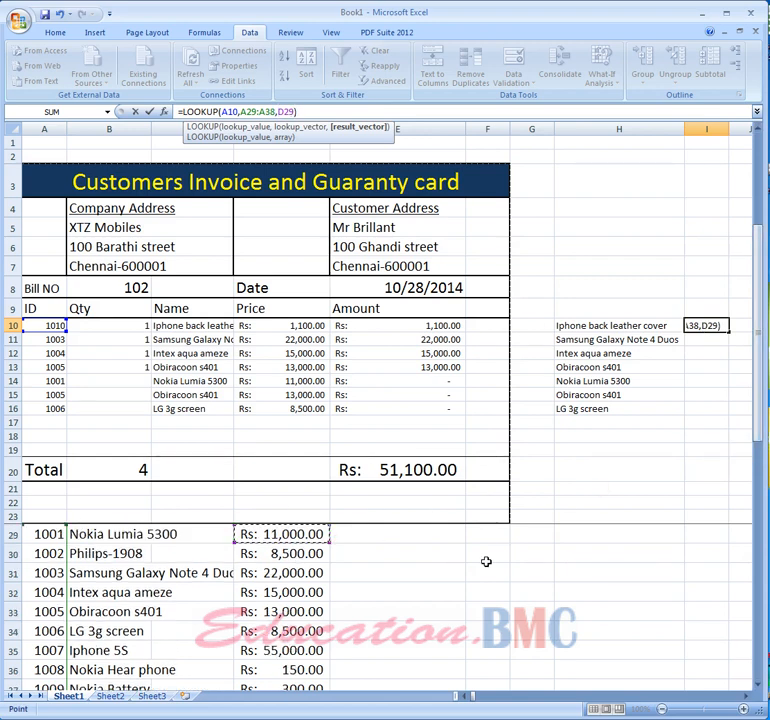
key(shift+Down)
key(shift+Down)
key(shift+Down)
key(shift+Down)
key(shift+Down)
key(shift+Down)
key(shift+Down)
key(shift+Down)
key(shift+Down)
key(shift+Down)
key(shift+Down)
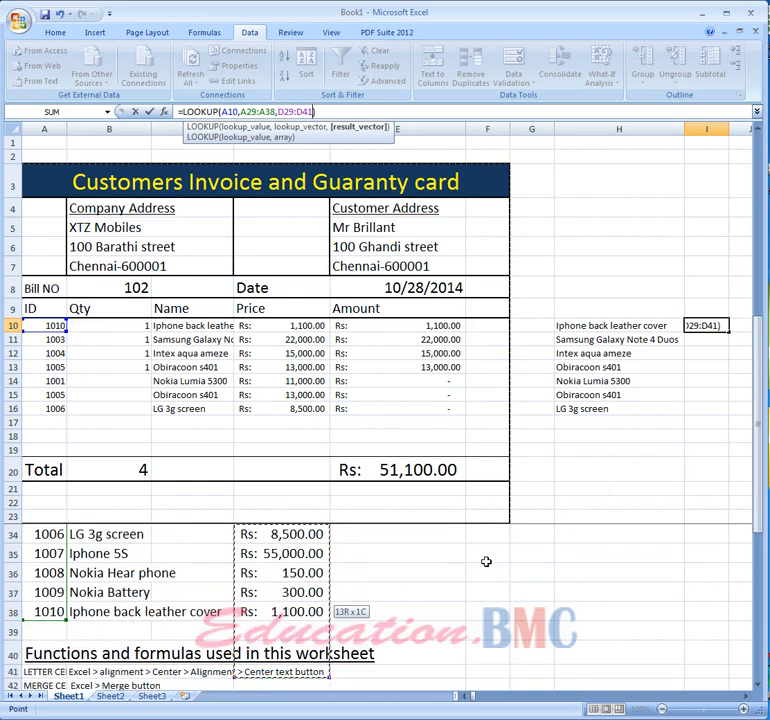
key(shift+Up)
key(shift+Up)
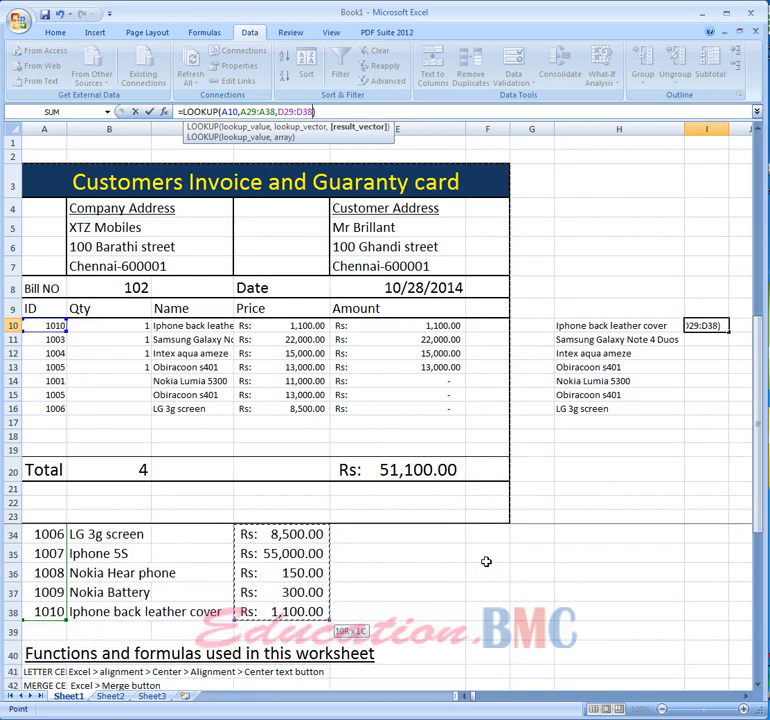
key(Return)
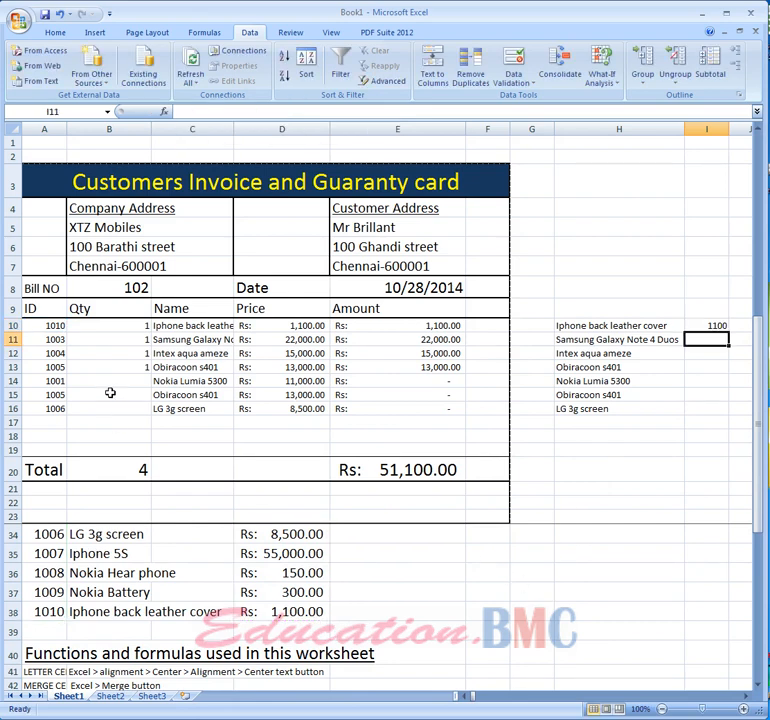
- Fill the I10 LOOKUP formula down through I19 and inspect the copied formulas in the column
click(710, 326)
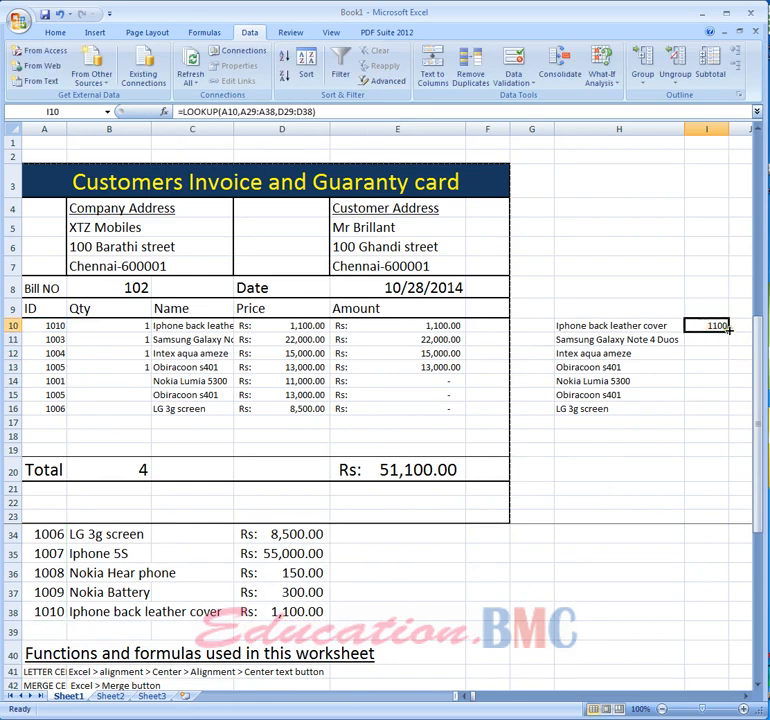
drag(730, 330, 716, 452)
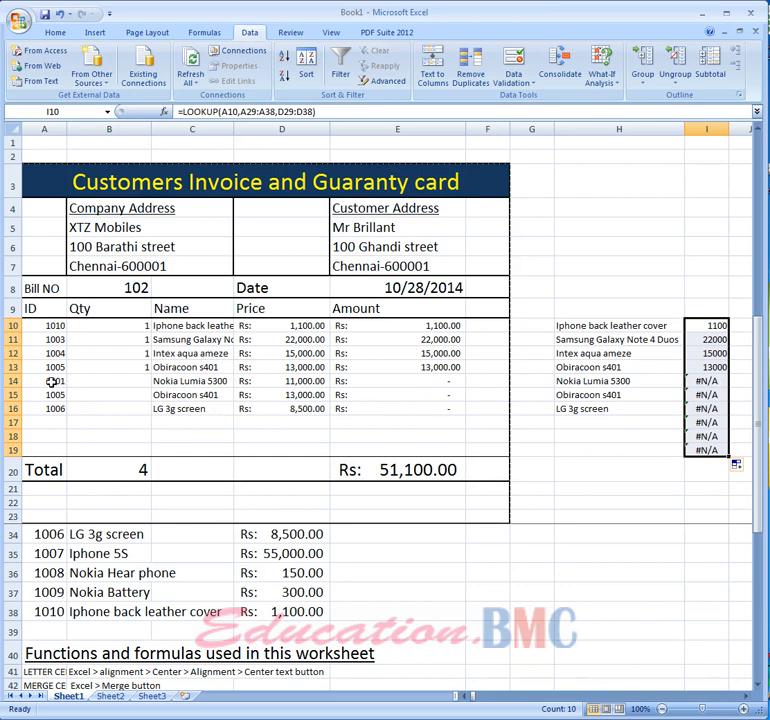
click(700, 382)
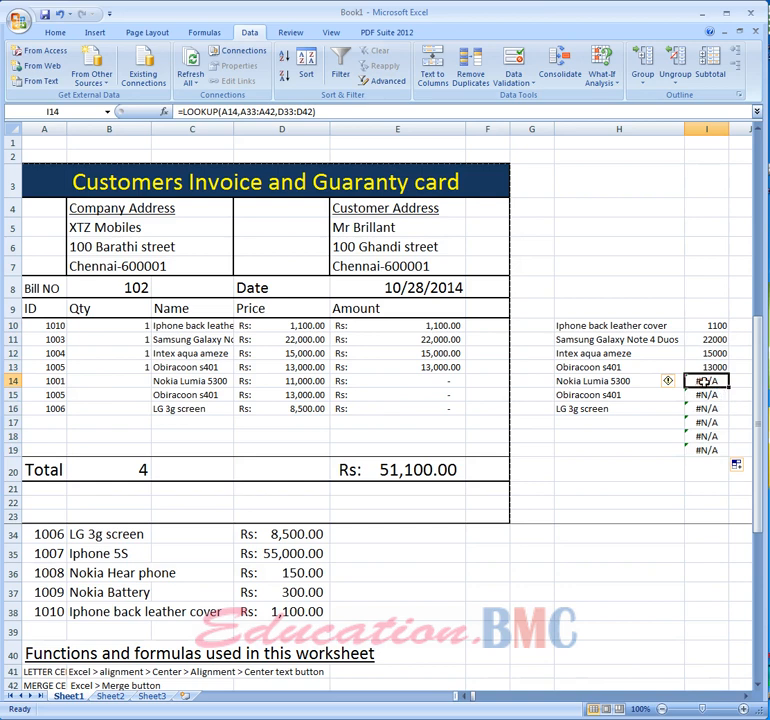
click(715, 368)
click(629, 339)
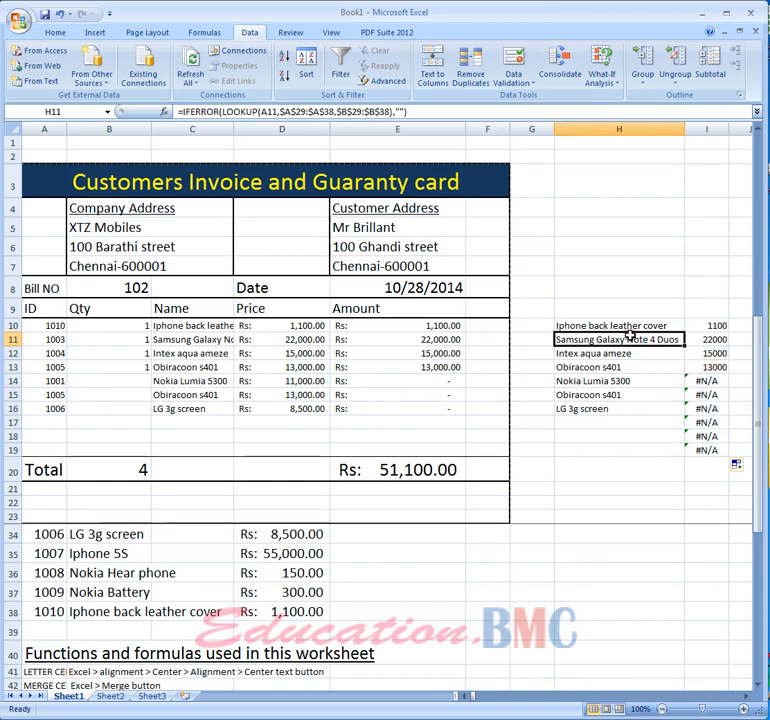
click(716, 369)
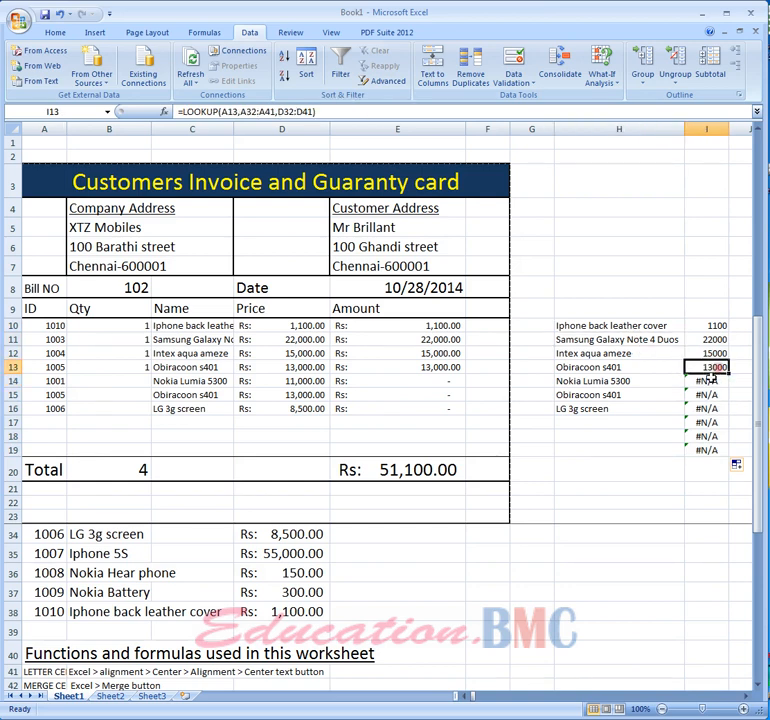
click(709, 381)
- Enter a quantity of 1 in B14 for item 1001
click(131, 382)
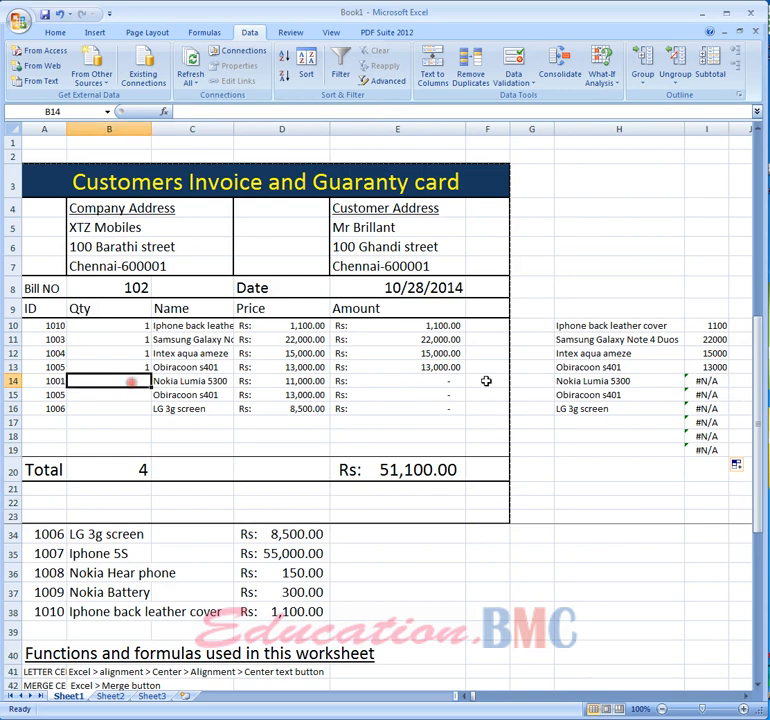
text(1)
key(Return)
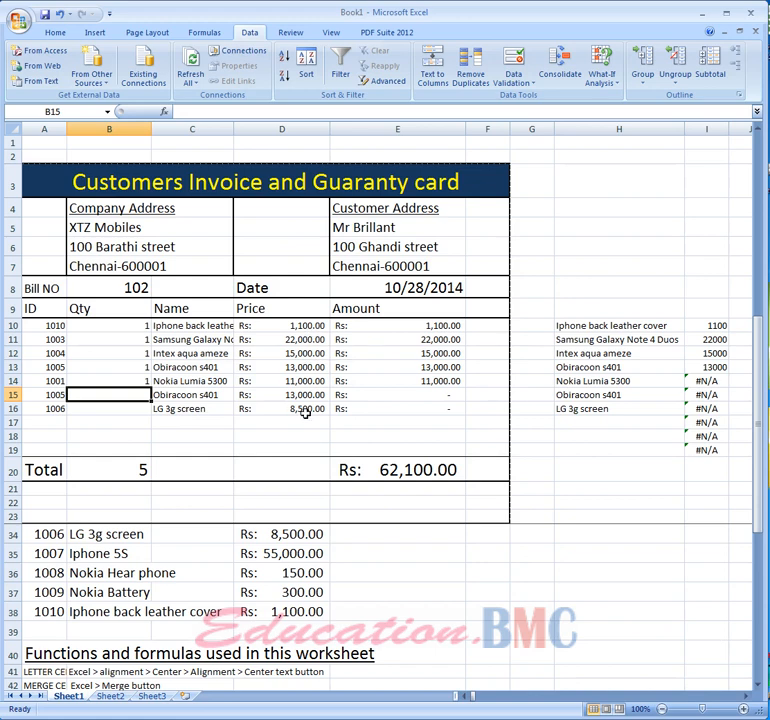
click(406, 468)
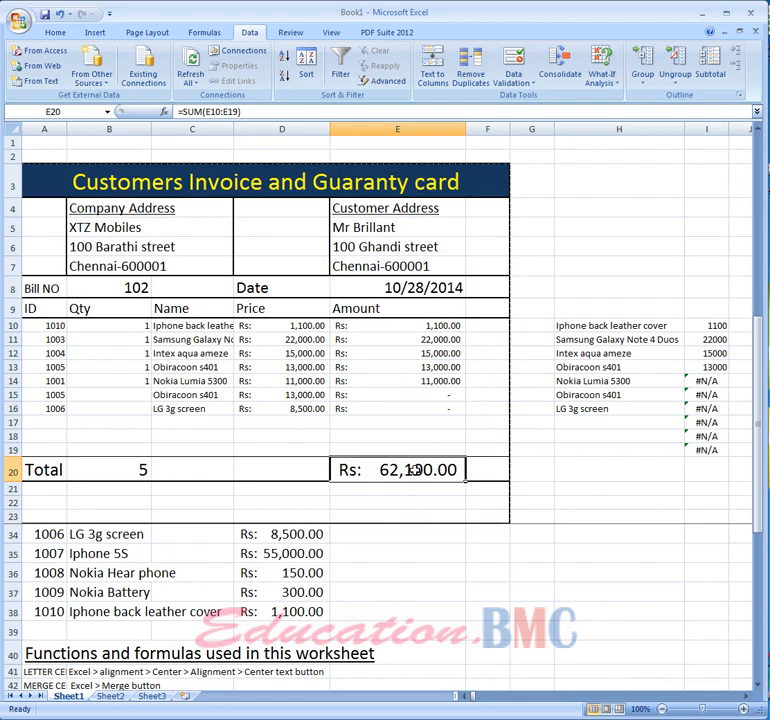
- Freeze the panes above row 24 so the invoice stays fixed while the rest of the sheet scrolls
drag(753, 525, 758, 688)
scroll(347, 584, down, 9)
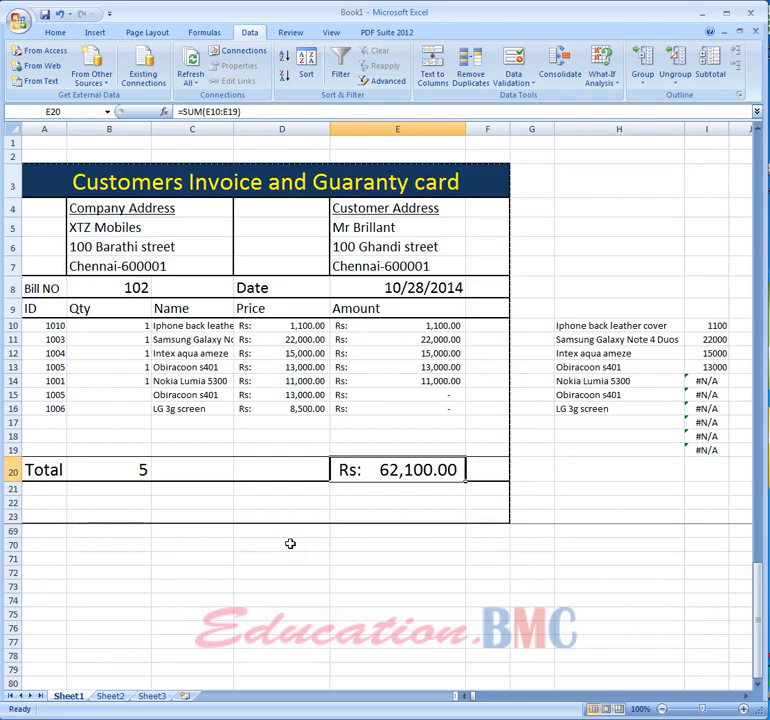
drag(758, 640, 759, 217)
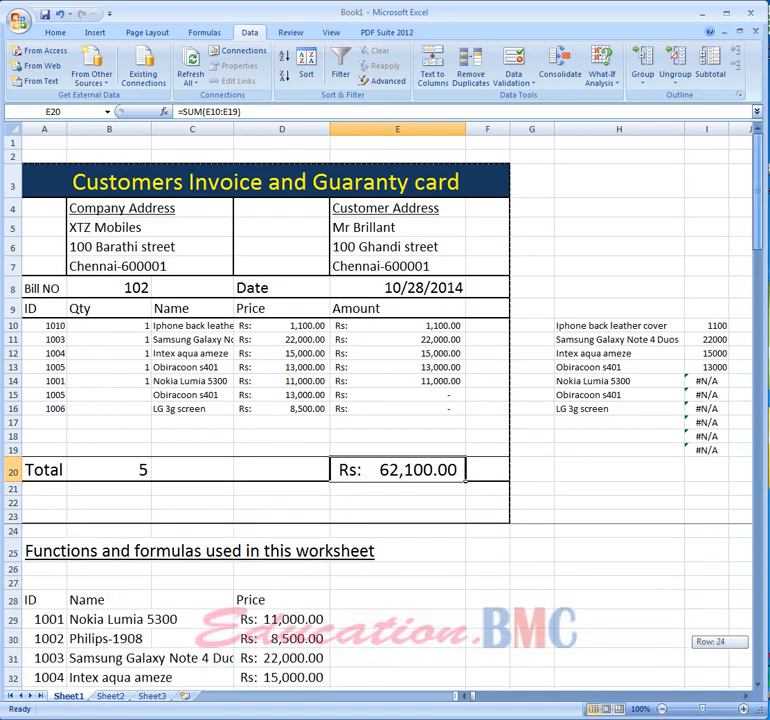
drag(758, 641, 758, 641)
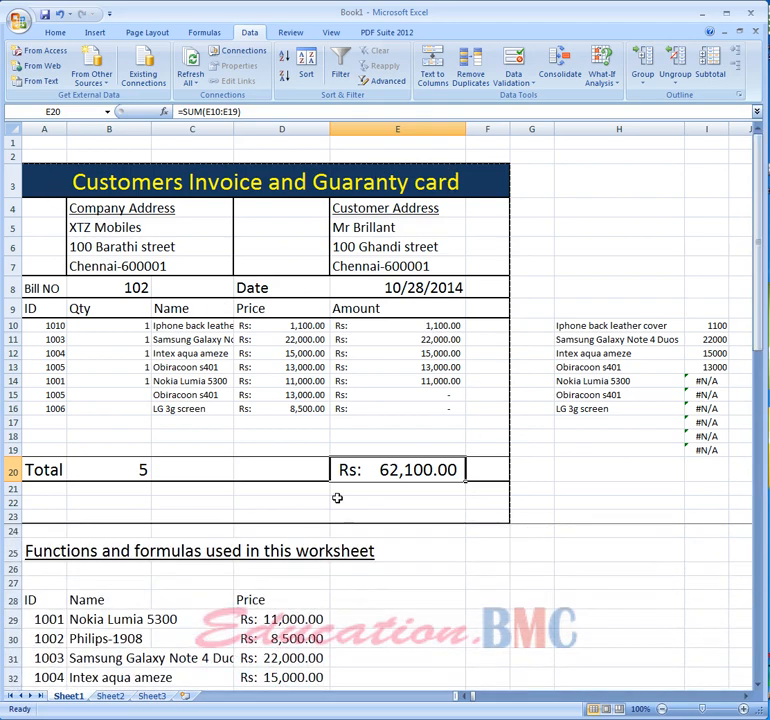
click(44, 535)
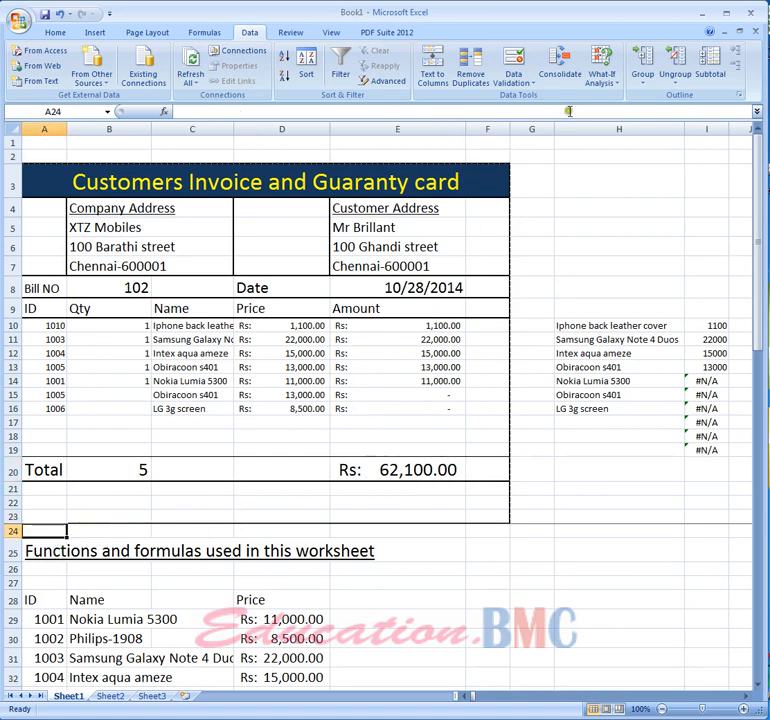
click(332, 33)
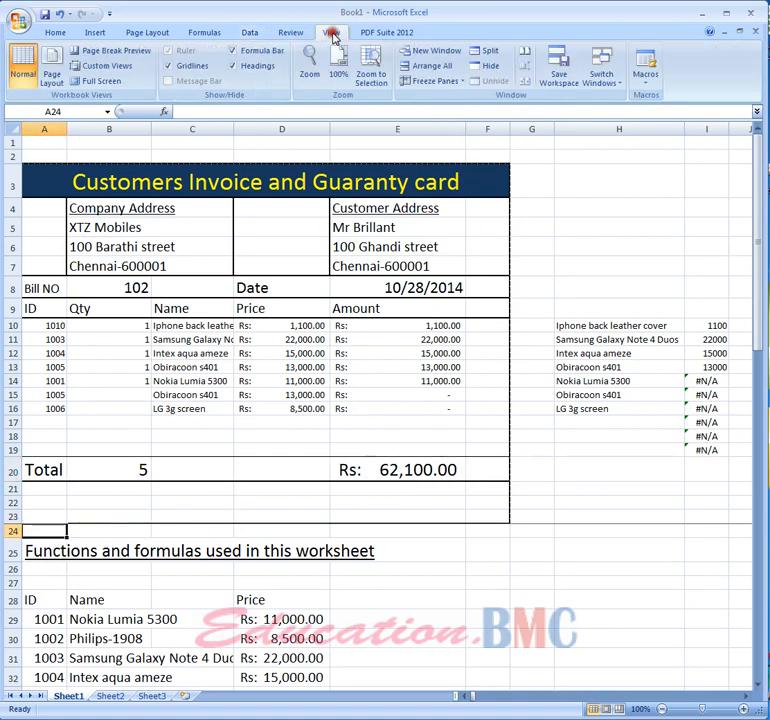
click(427, 88)
click(440, 145)
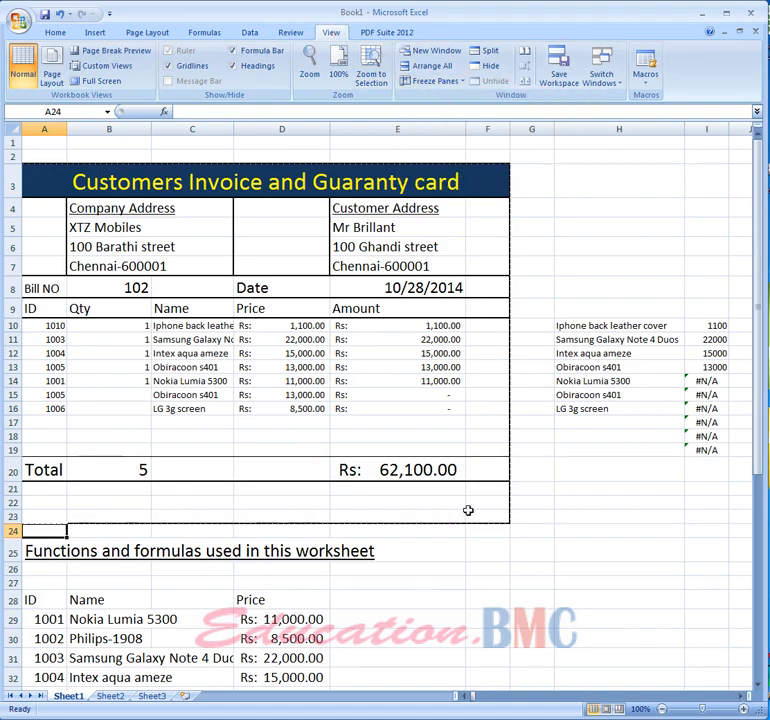
scroll(421, 538, down, 9)
scroll(421, 538, up, 9)
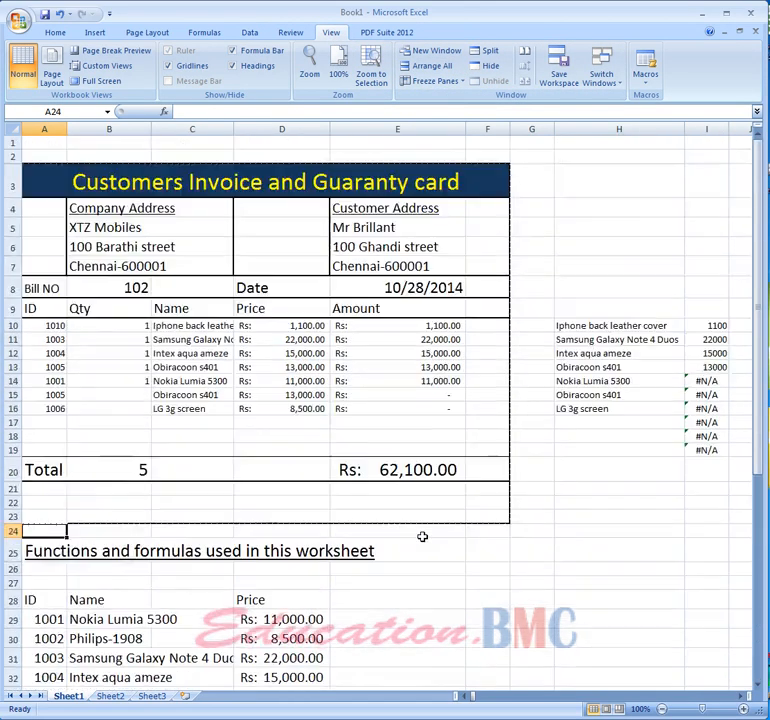
scroll(422, 537, down, 20)
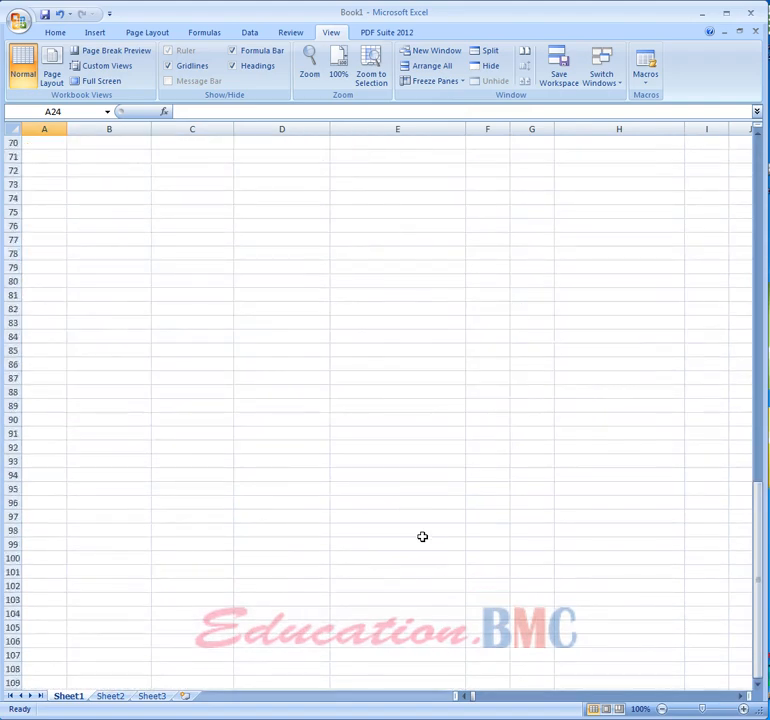
scroll(422, 537, up, 20)
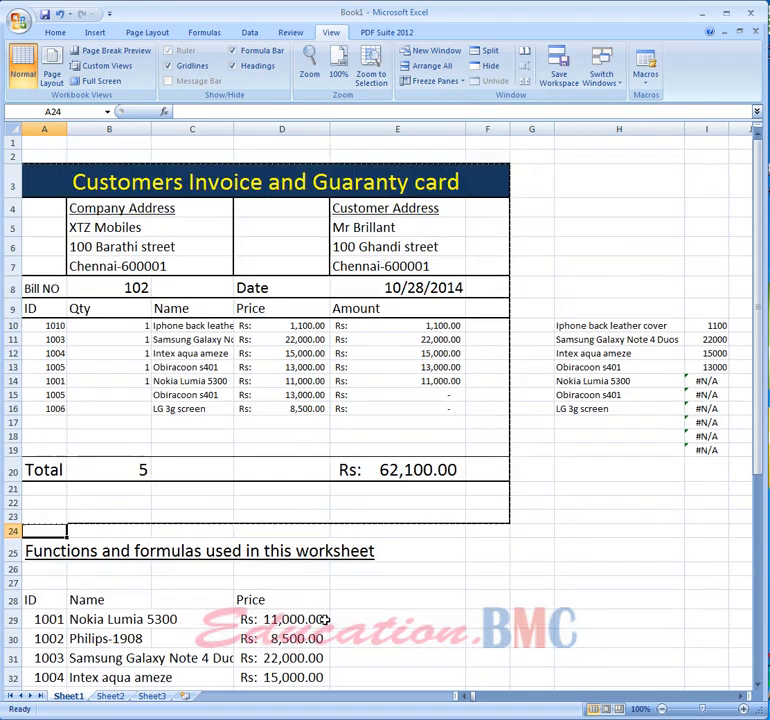
scroll(323, 620, down, 8)
scroll(323, 620, up, 8)
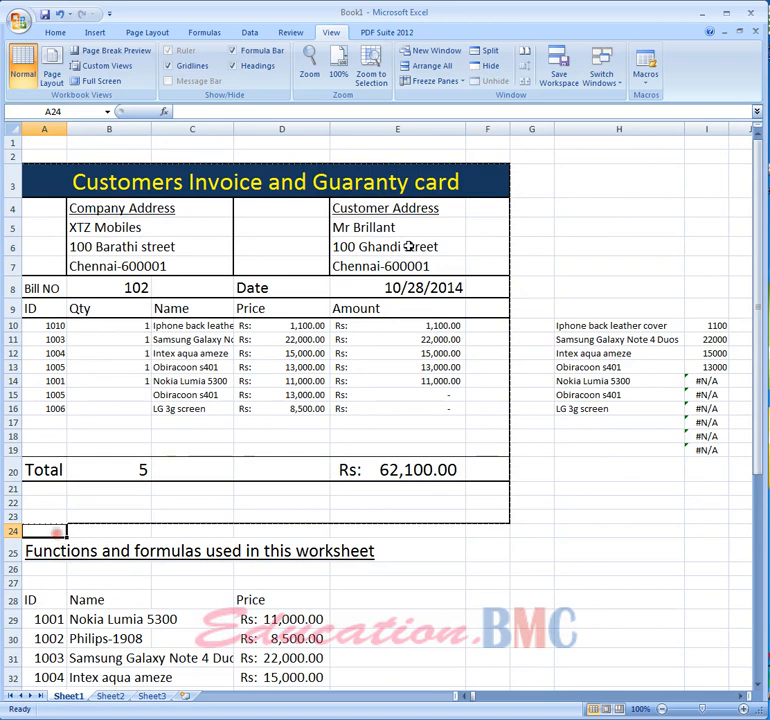
click(432, 81)
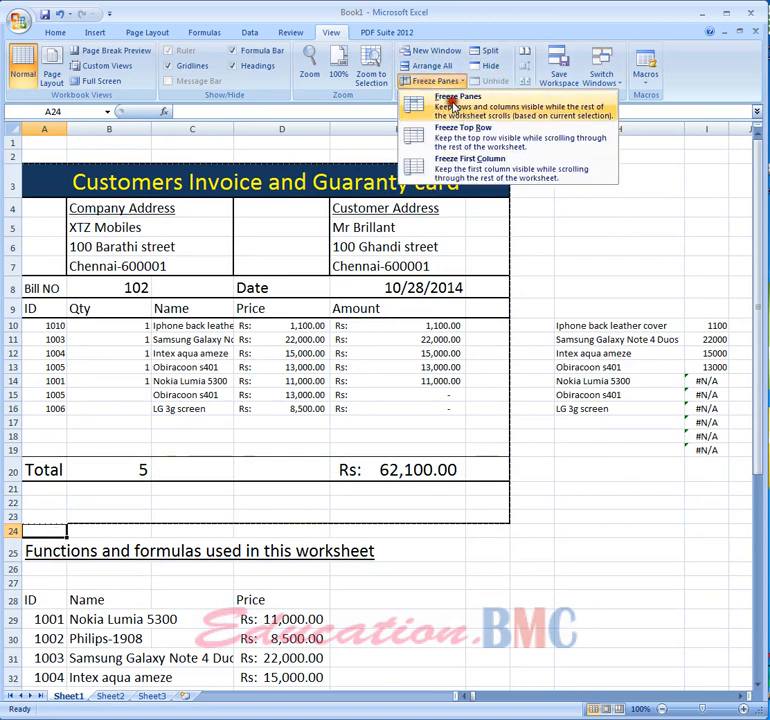
click(450, 100)
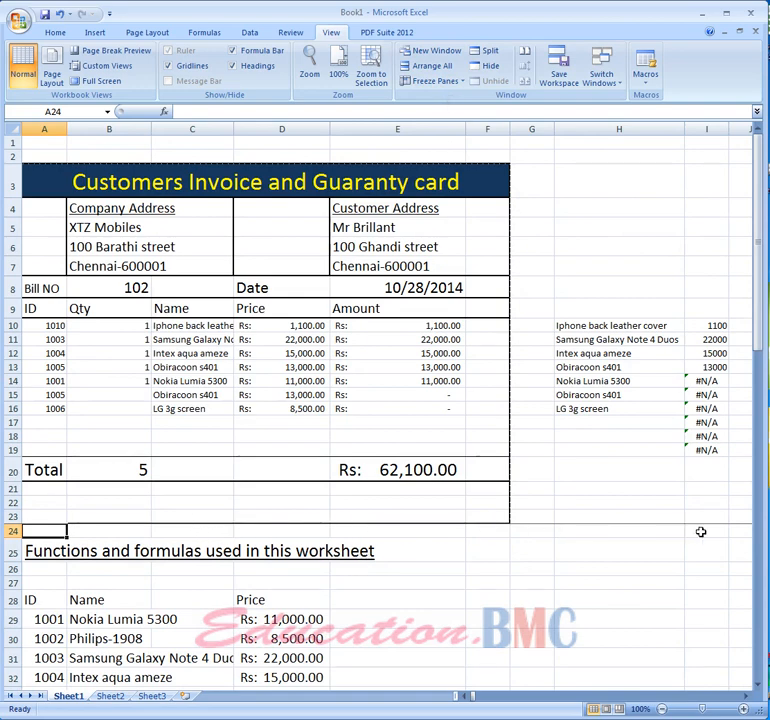
- Clear the contents of the helper test cells in columns H and I beside the invoice
scroll(358, 584, down, 13)
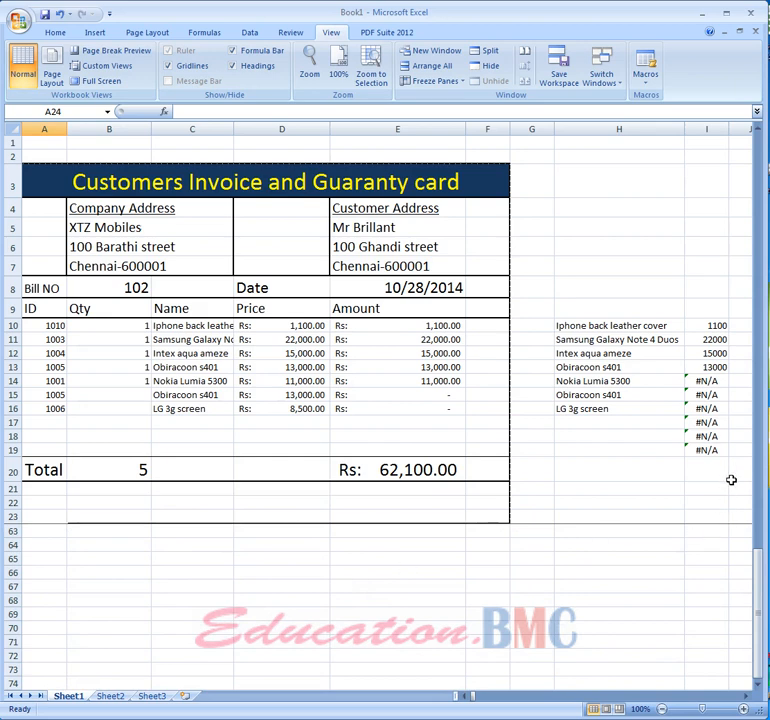
drag(732, 475, 569, 306)
right_click(635, 376)
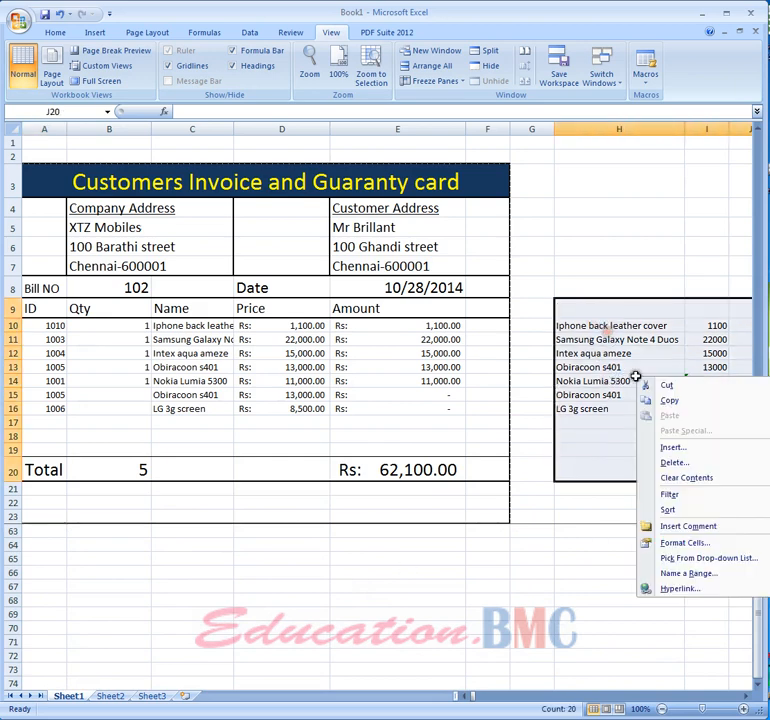
click(686, 478)
- Open the print preview of the invoice sheet
click(540, 614)
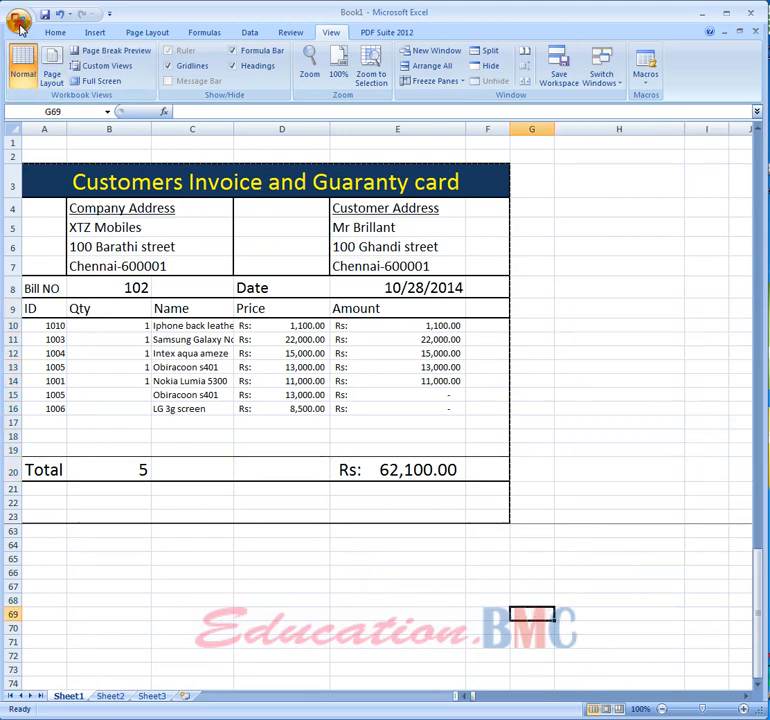
key(ctrl+F2)
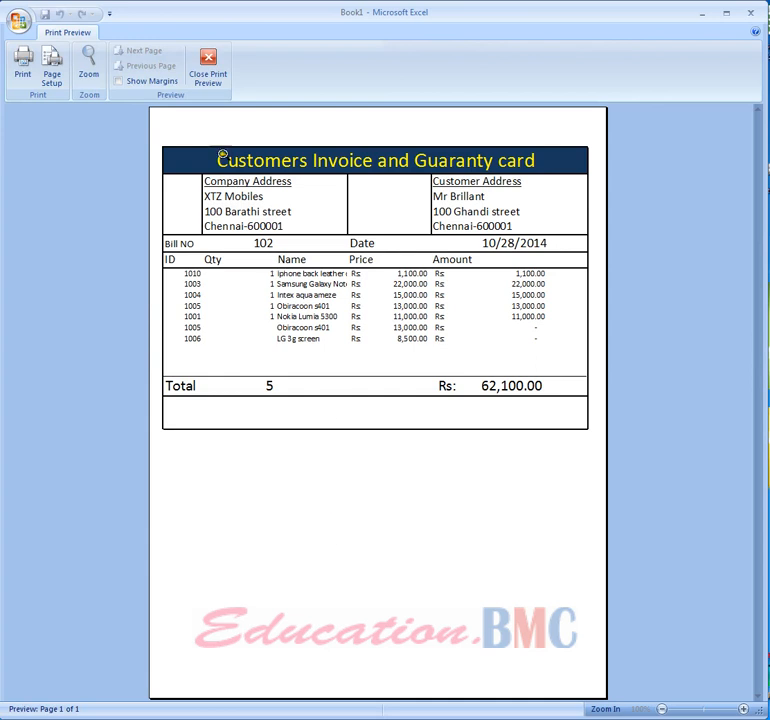
- Set the print area to the invoice range A3:E23
click(213, 64)
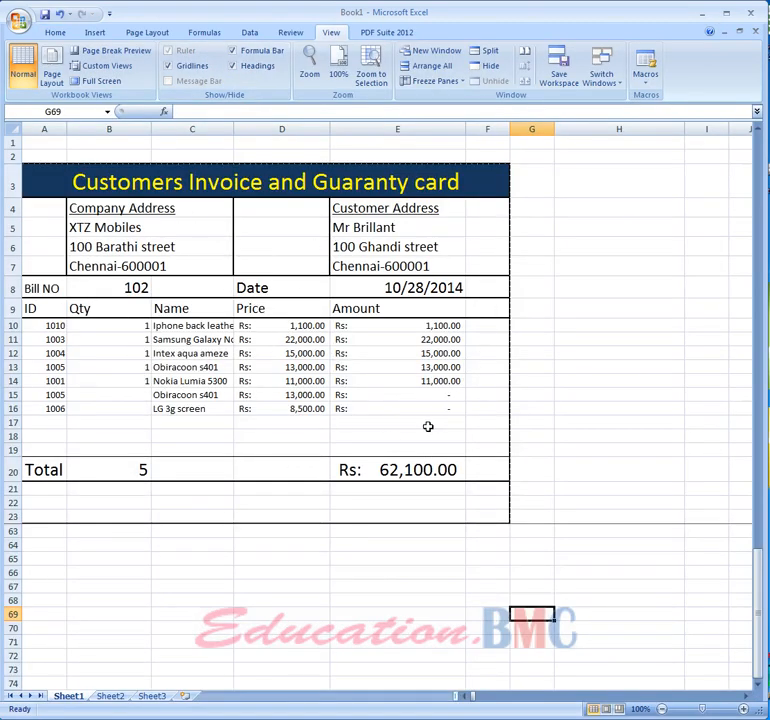
click(618, 368)
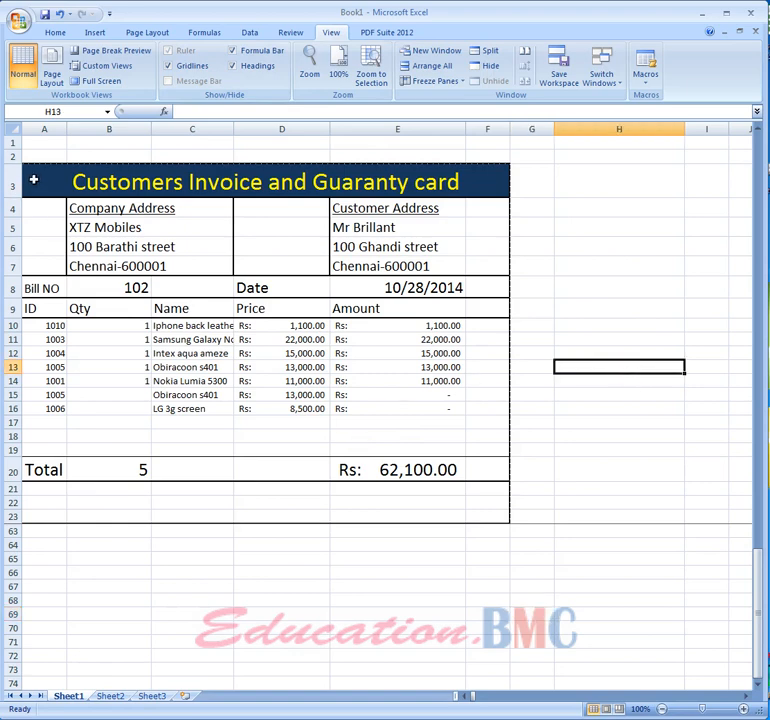
drag(40, 188, 375, 515)
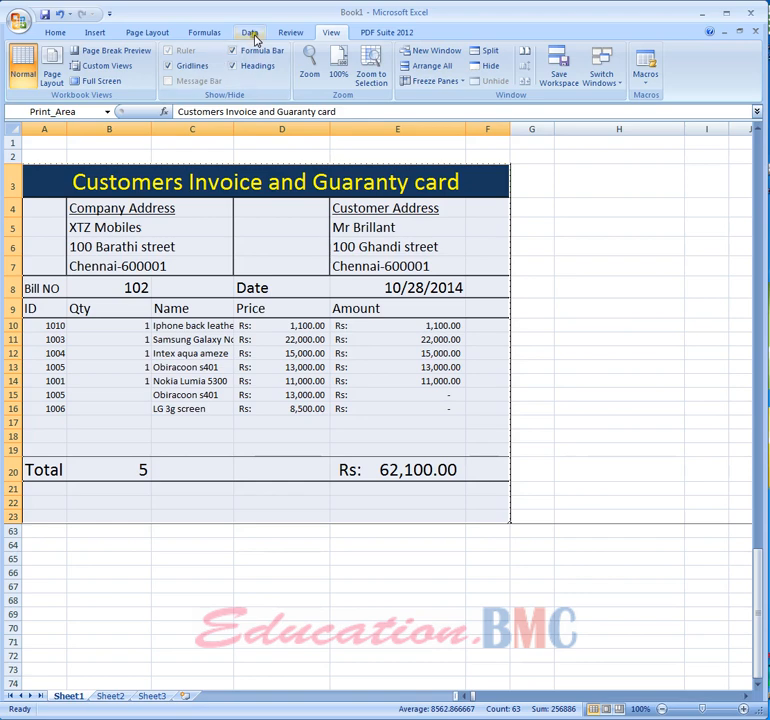
click(292, 35)
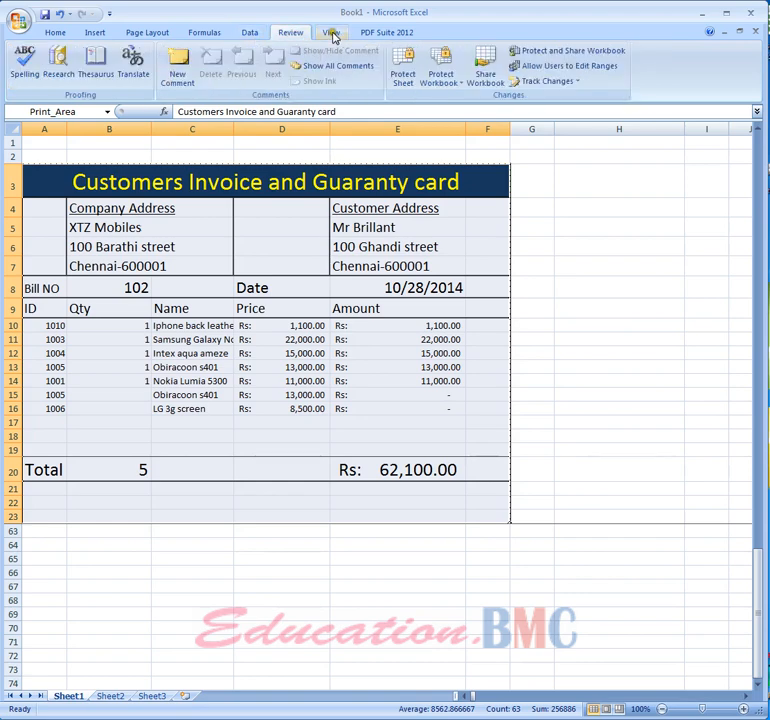
click(330, 33)
click(158, 33)
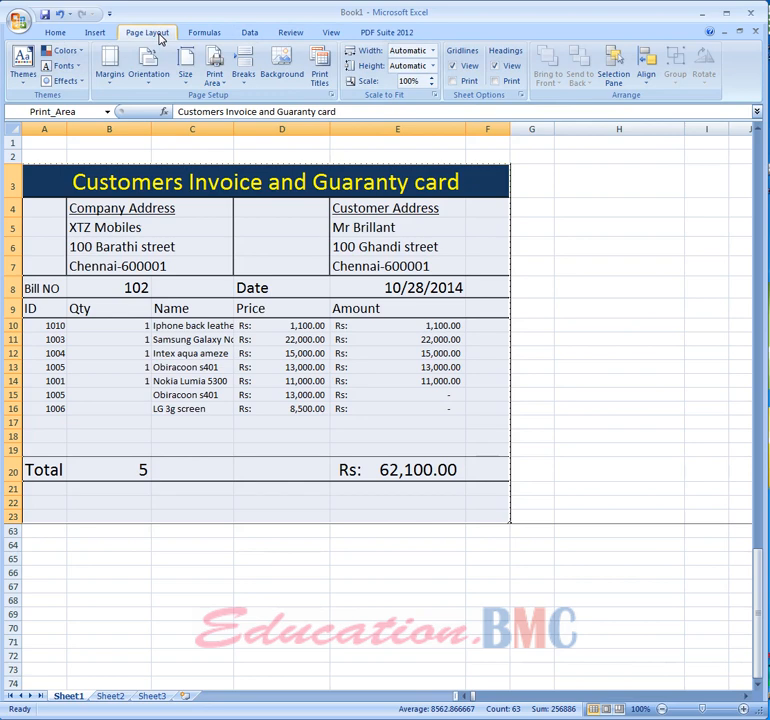
click(226, 88)
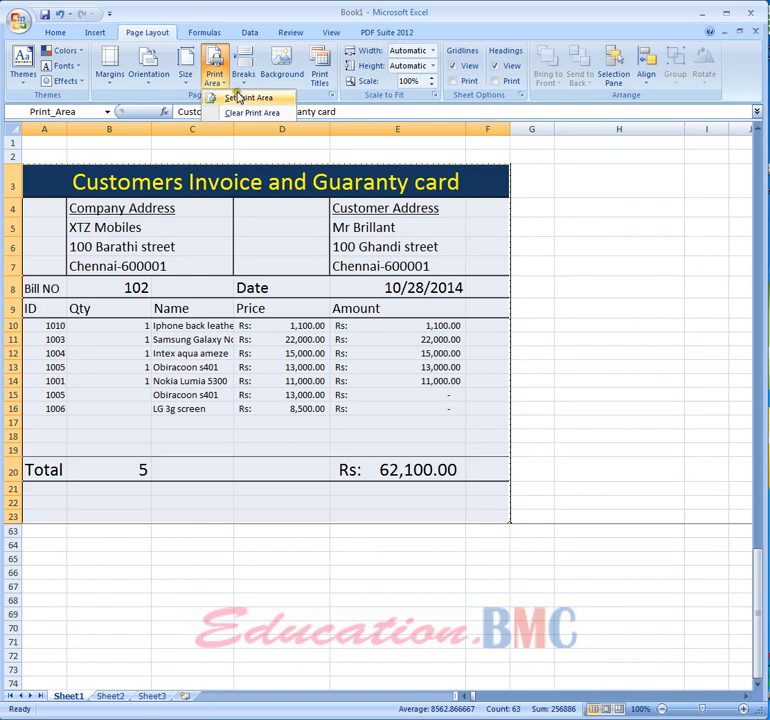
click(240, 99)
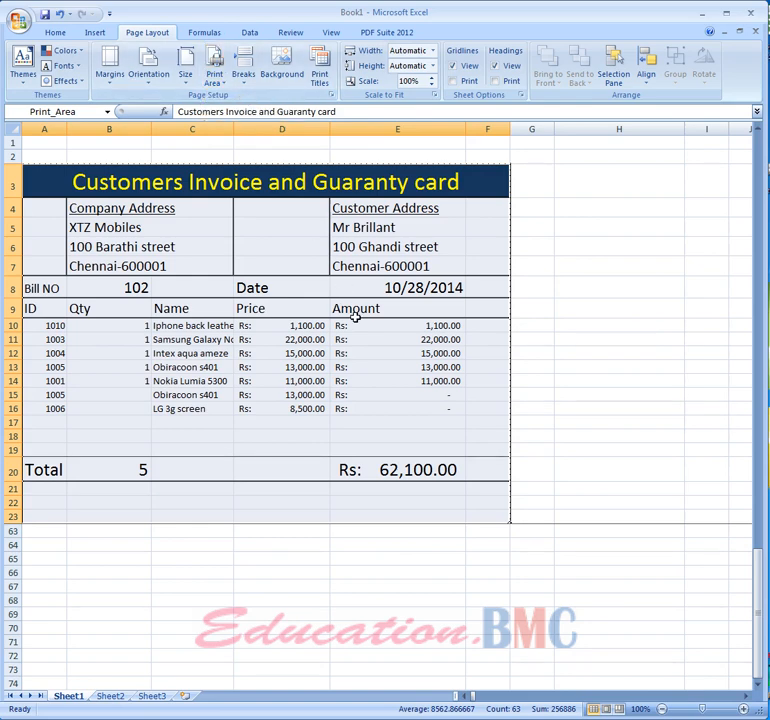
- Clear the print area and preview the whole sheet's printout
click(224, 84)
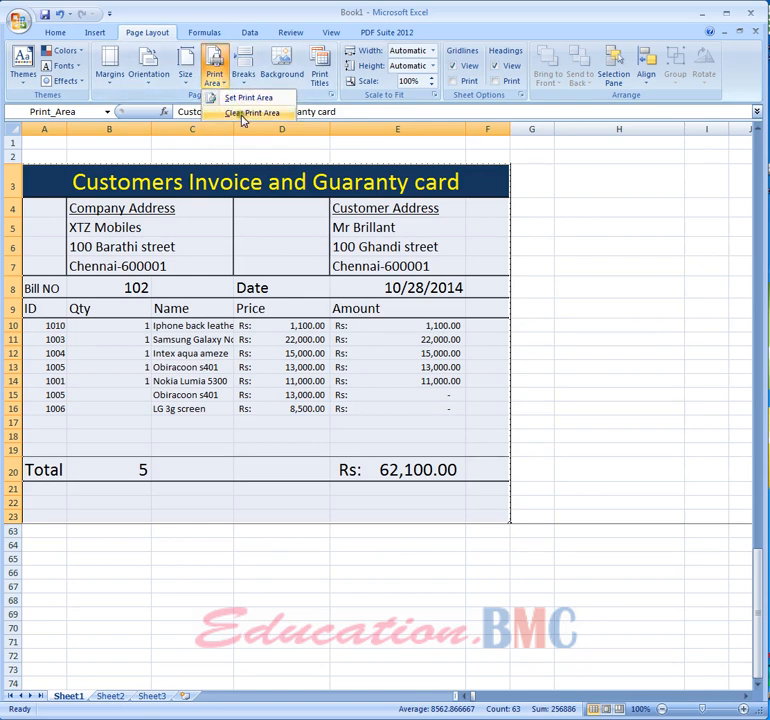
click(242, 114)
click(574, 314)
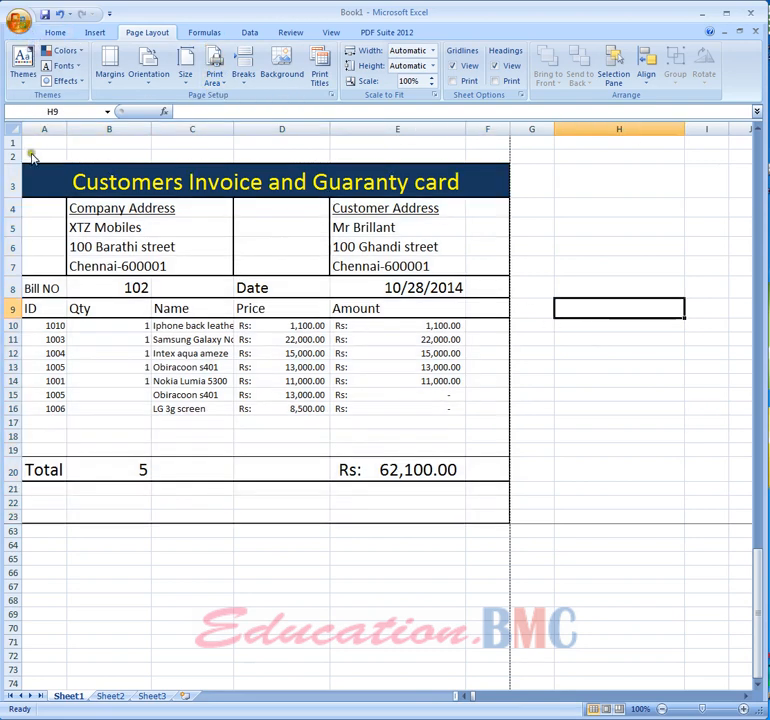
key(ctrl+F2)
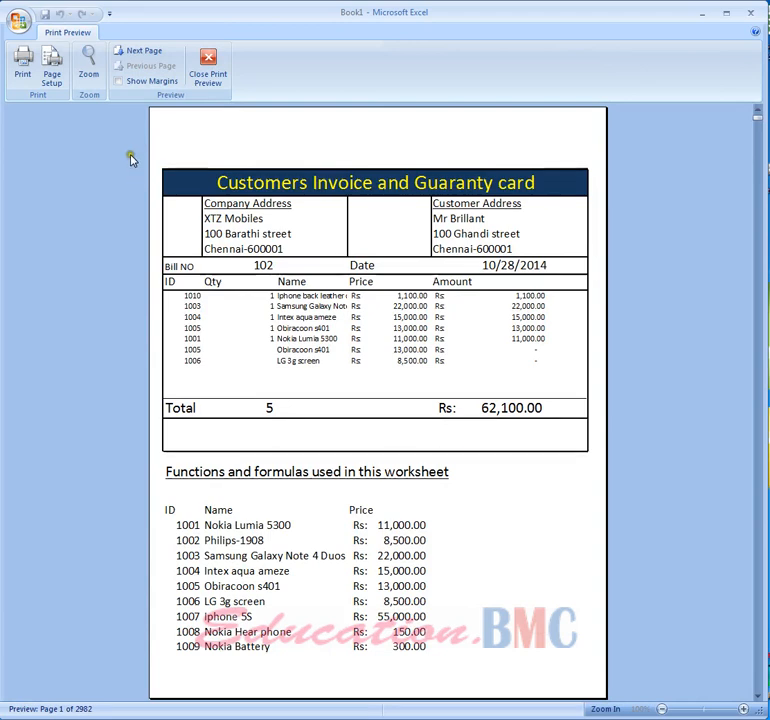
click(209, 73)
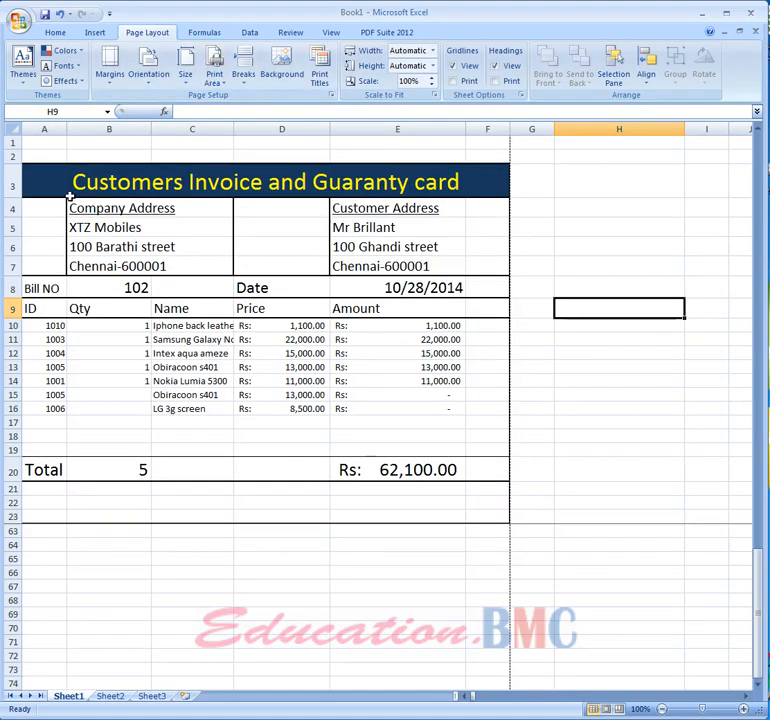
- Set the print area again to the invoice range A3:E23
drag(36, 169, 435, 514)
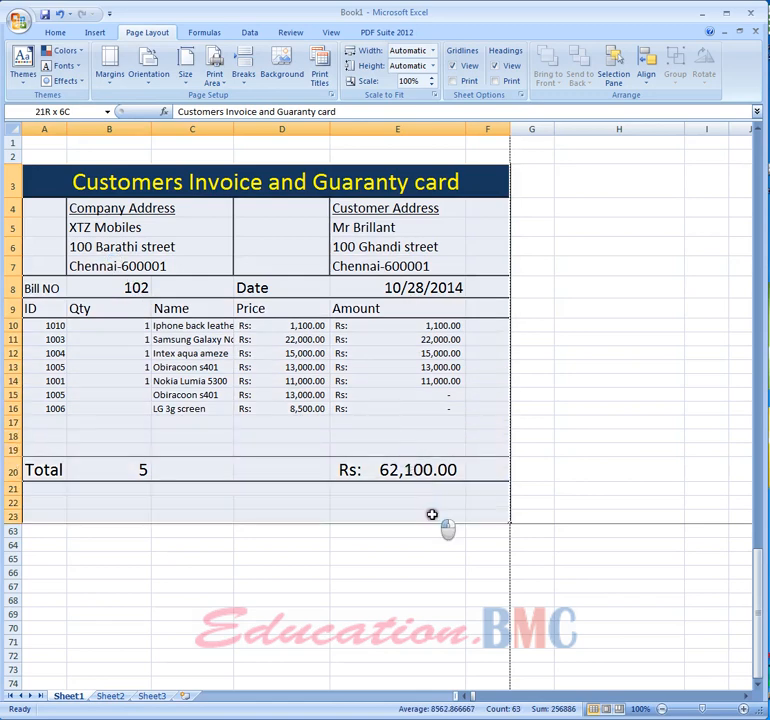
click(216, 75)
click(228, 98)
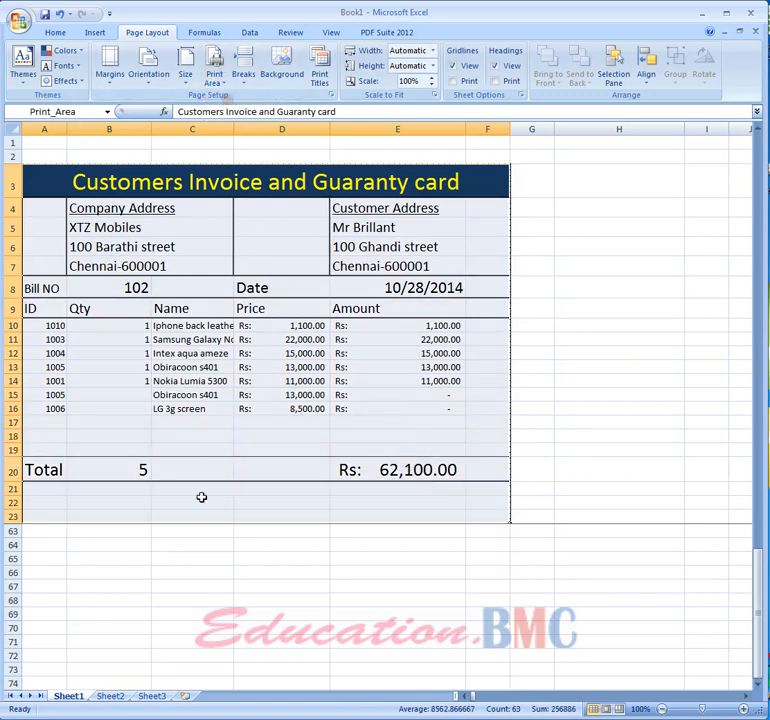
- Open the Print dialog to review the print settings, then close it without printing
click(180, 561)
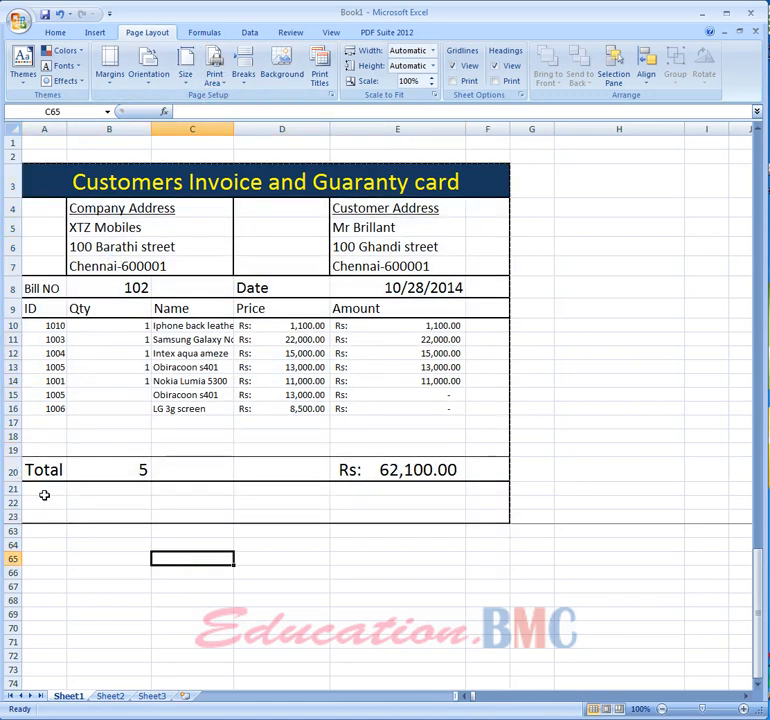
key(ctrl+p)
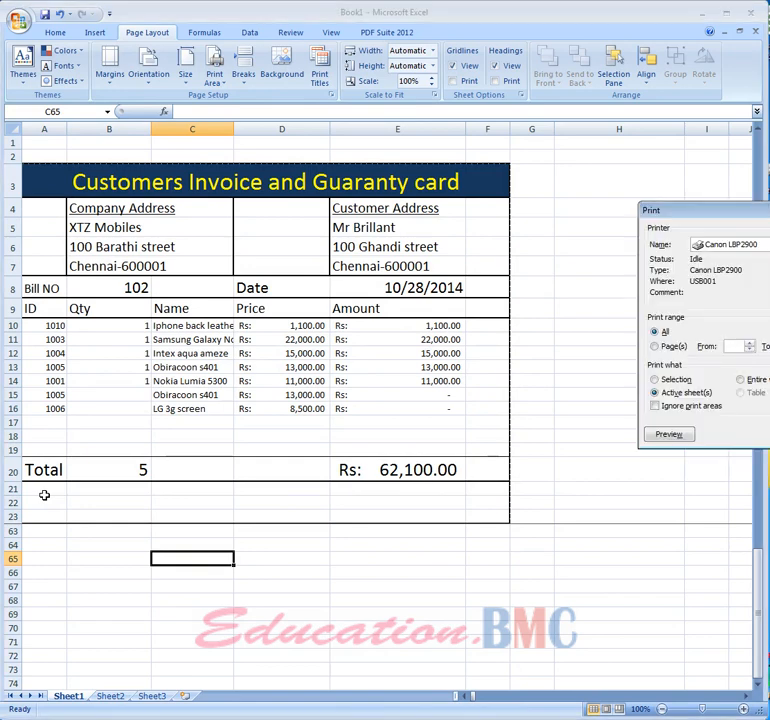
drag(765, 212, 555, 186)
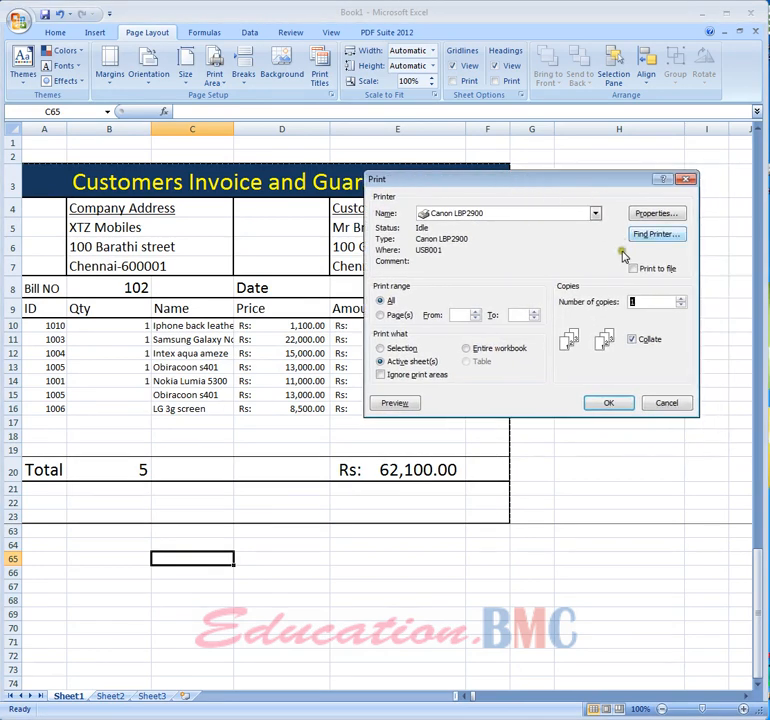
click(686, 179)
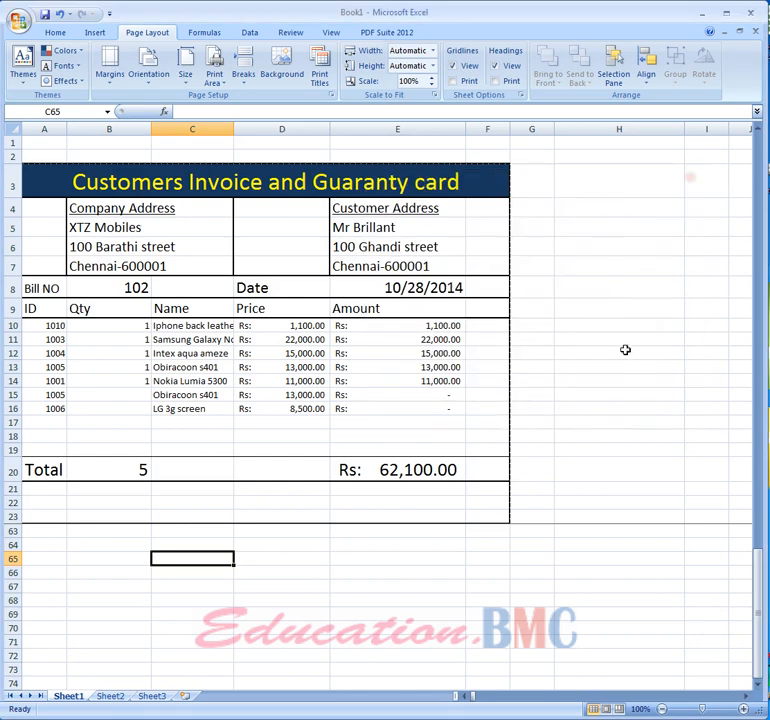
- Clear the contents of the customer address cells E5 to E7
scroll(622, 354, up, 1)
click(620, 352)
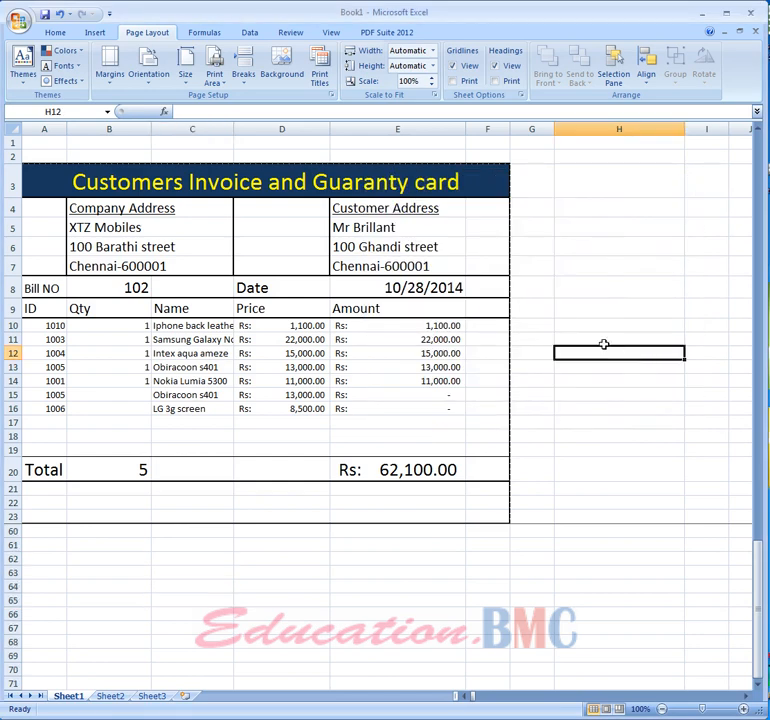
drag(368, 223, 373, 263)
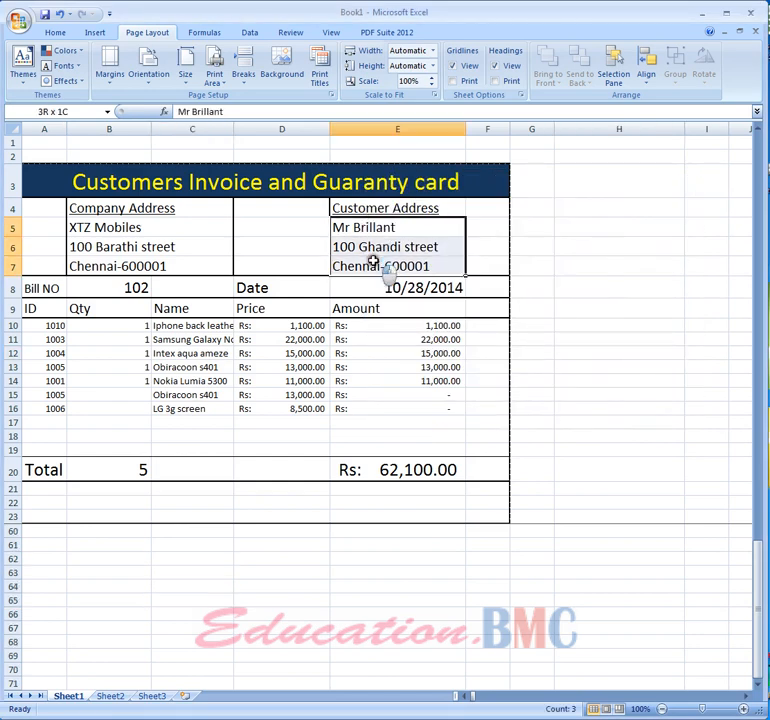
right_click(372, 263)
click(424, 363)
click(545, 340)
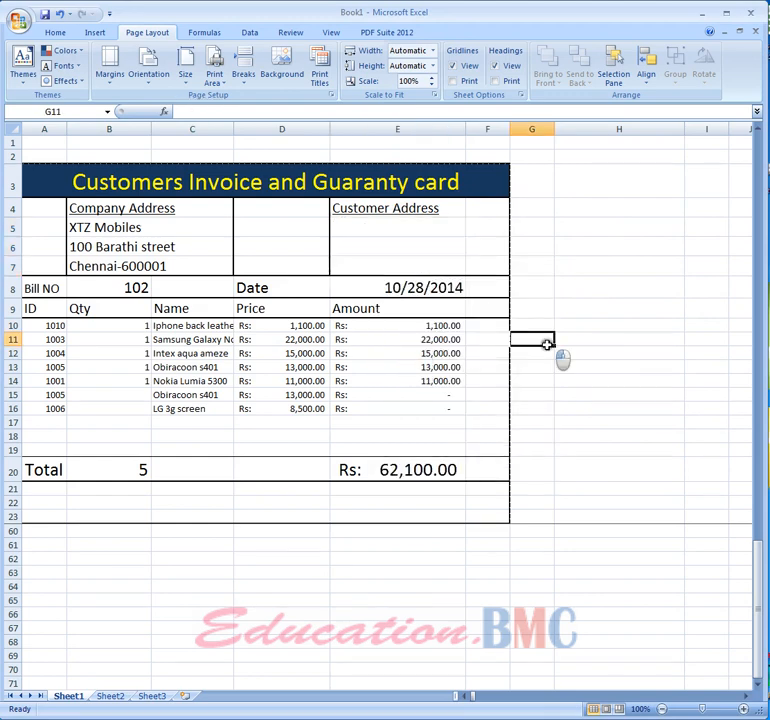
- Change the bill number in B8 to 103
click(140, 287)
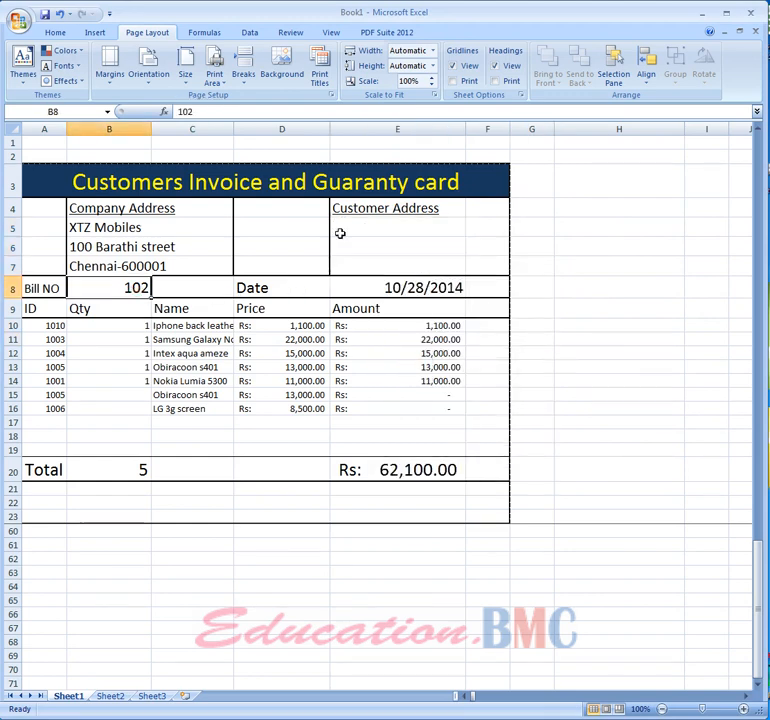
text(1003)
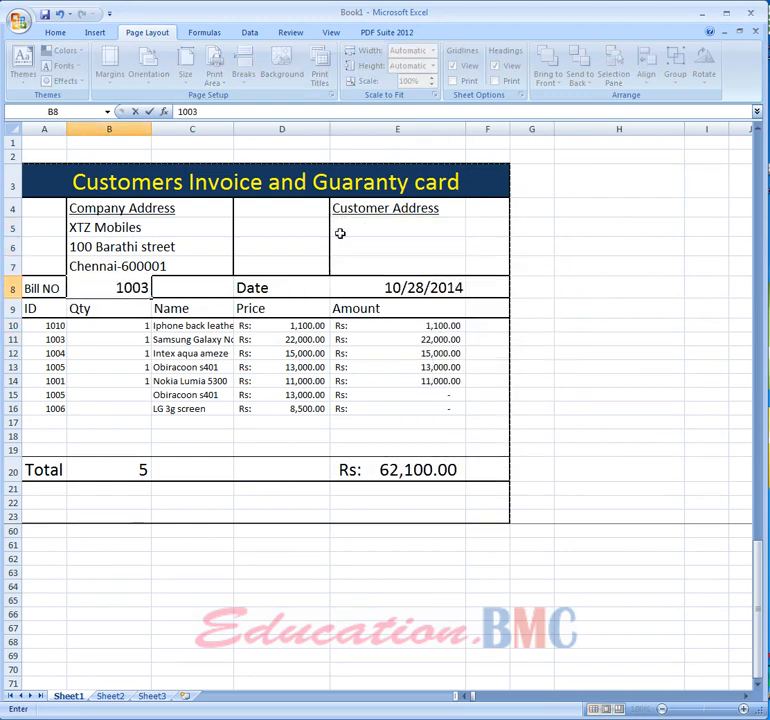
key(BackSpace)
key(BackSpace)
text(3)
click(86, 408)
- Clear the item IDs and quantities in A10 through B19
drag(45, 325, 95, 446)
right_click(96, 441)
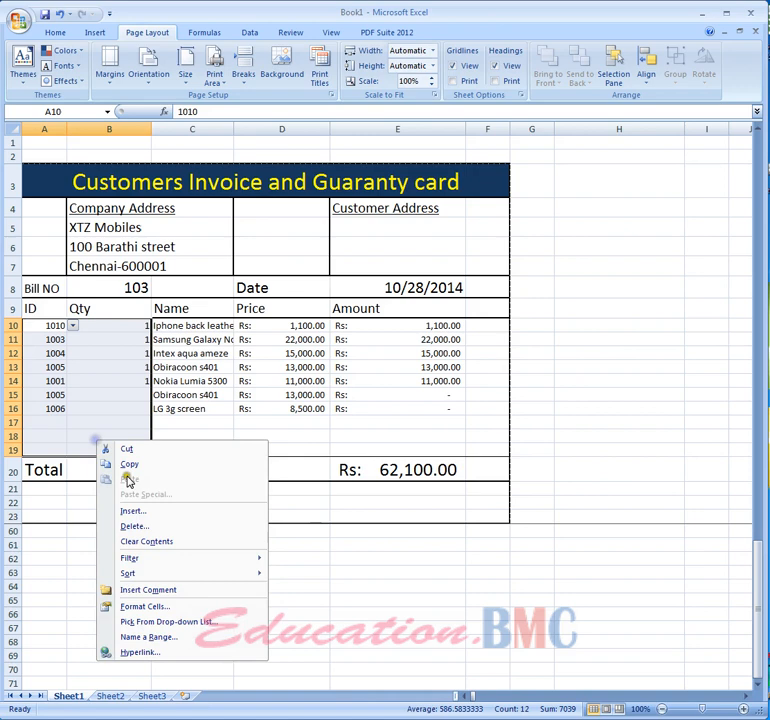
click(144, 543)
click(471, 603)
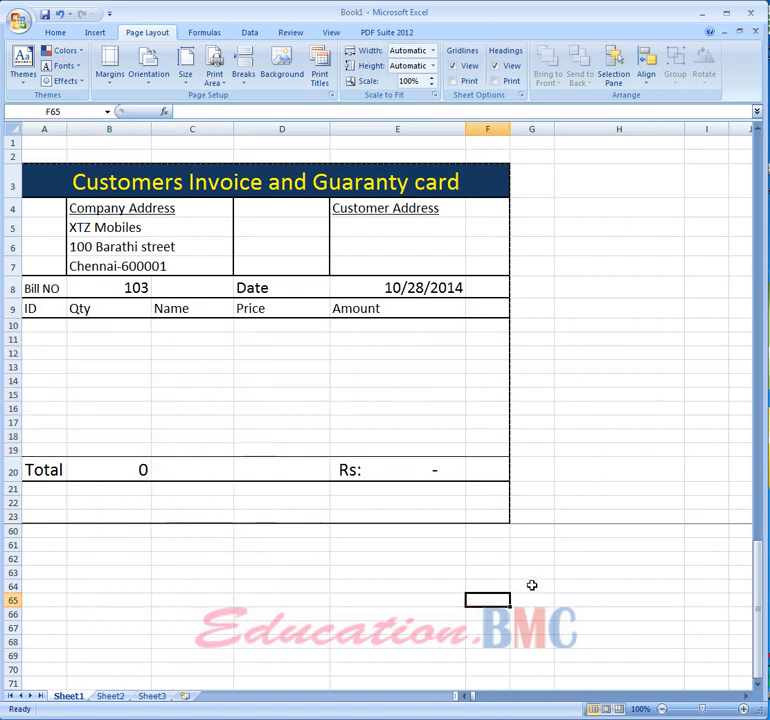
- Enter a new three-line customer address in cells E5 to E7
click(372, 226)
text(jhgjbh)
key(Return)
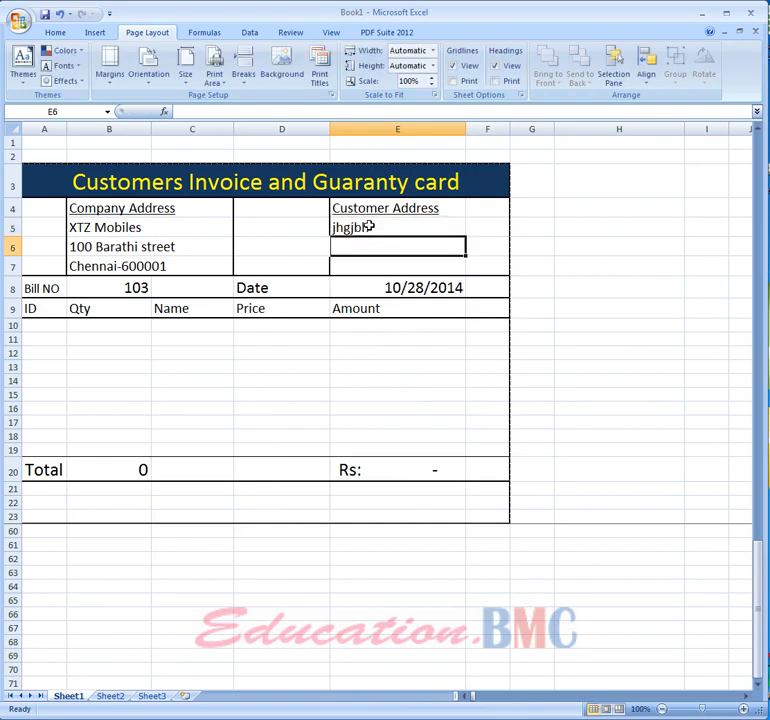
text(lhbujb)
key(Return)
text(ljhin)
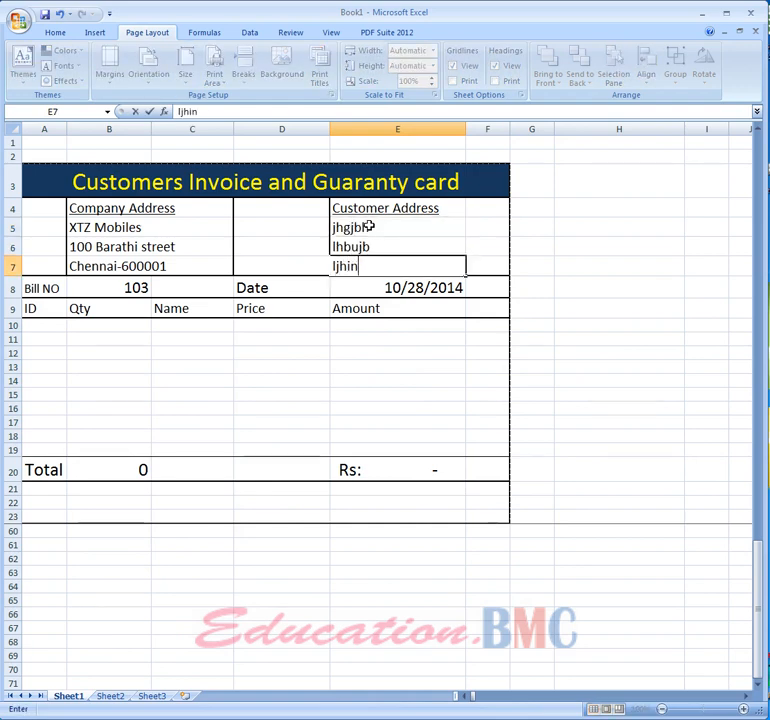
click(120, 289)
- Enter item ID 1001 in A10 with a quantity of 1
click(51, 326)
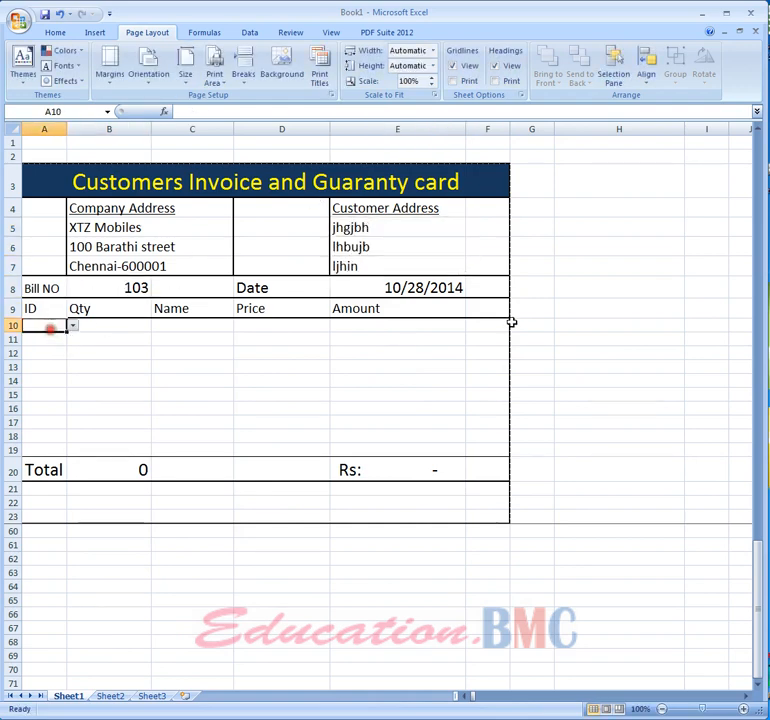
text(1001)
key(Return)
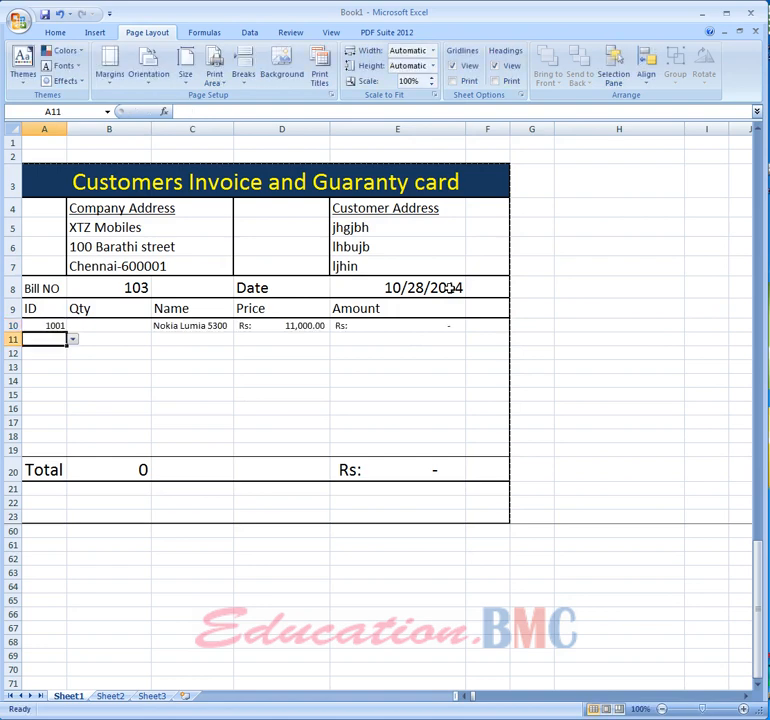
key(Up)
key(Tab)
text(1)
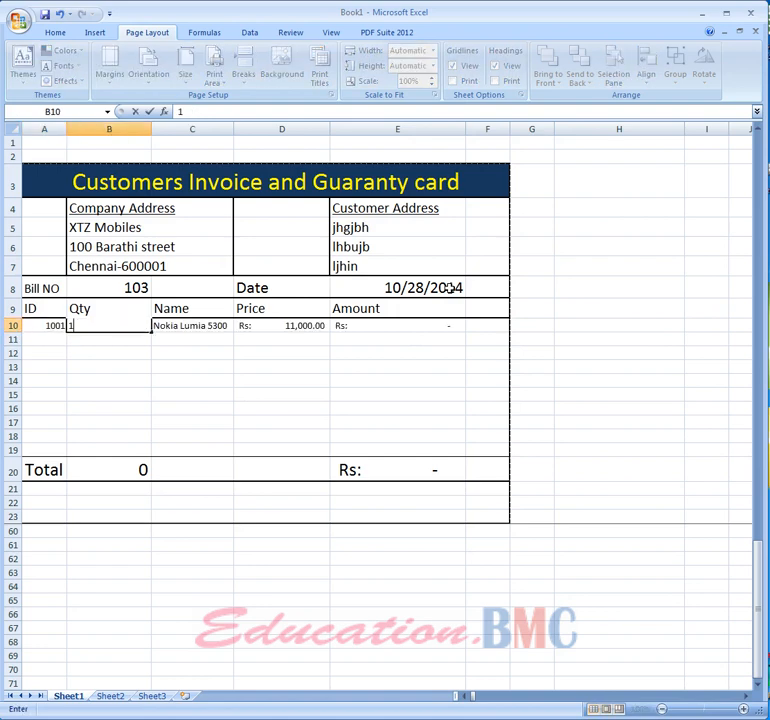
key(Return)
- Enter item ID 1005 in A11 with a quantity of 2
text(1005)
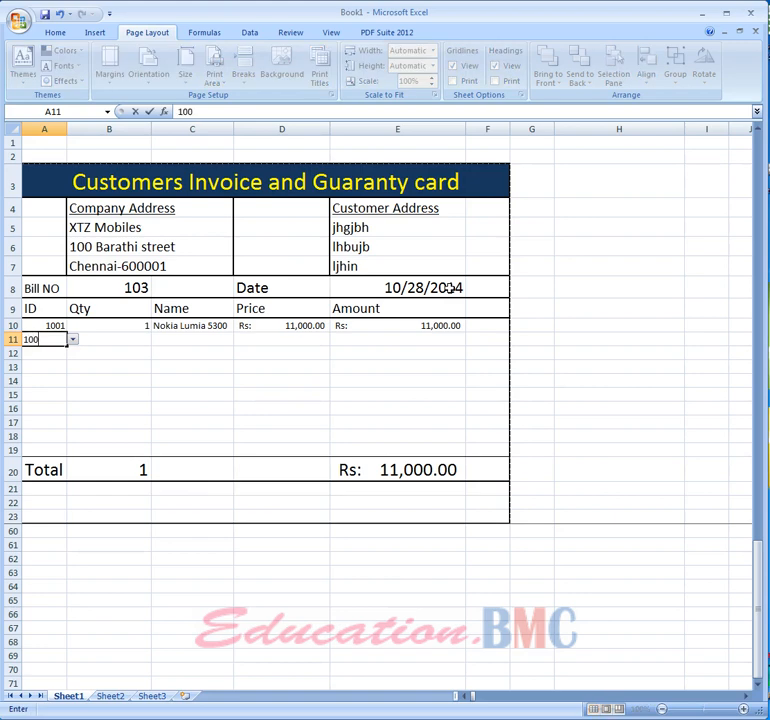
key(Tab)
text(2)
key(Return)
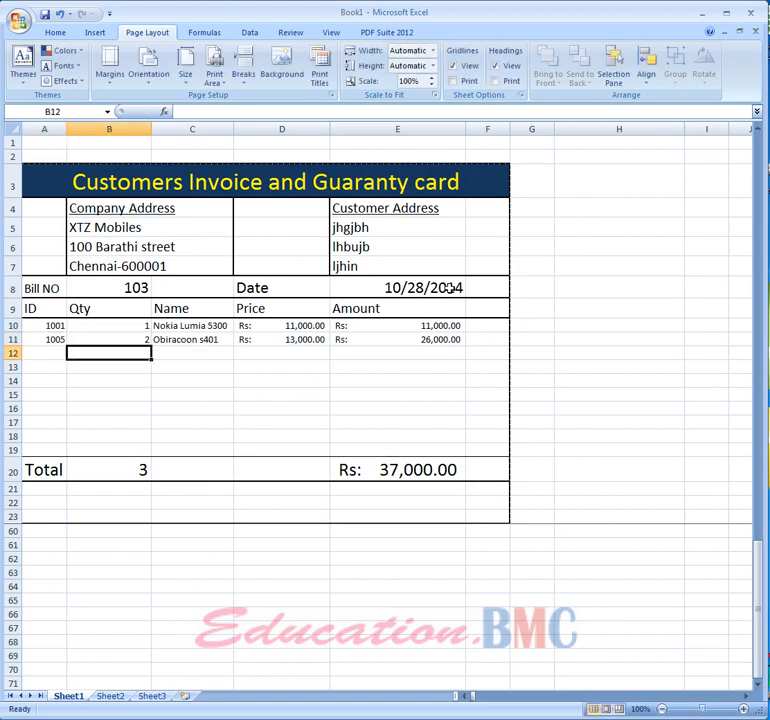